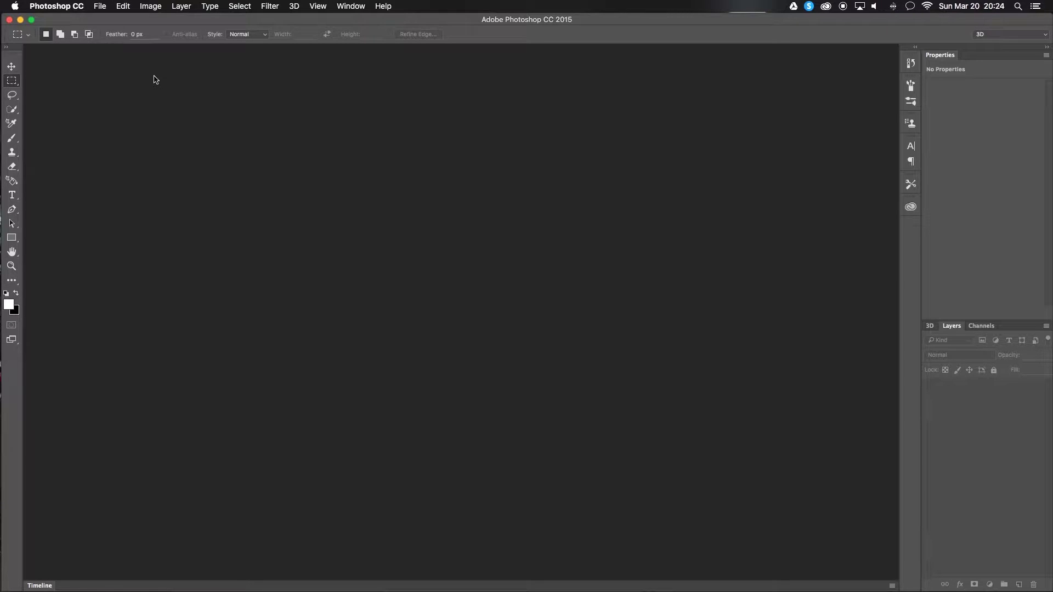
Preview the raw photo DSC_0345.NEF from the Desktop and open it in Camera Raw.
left_click(102, 6)
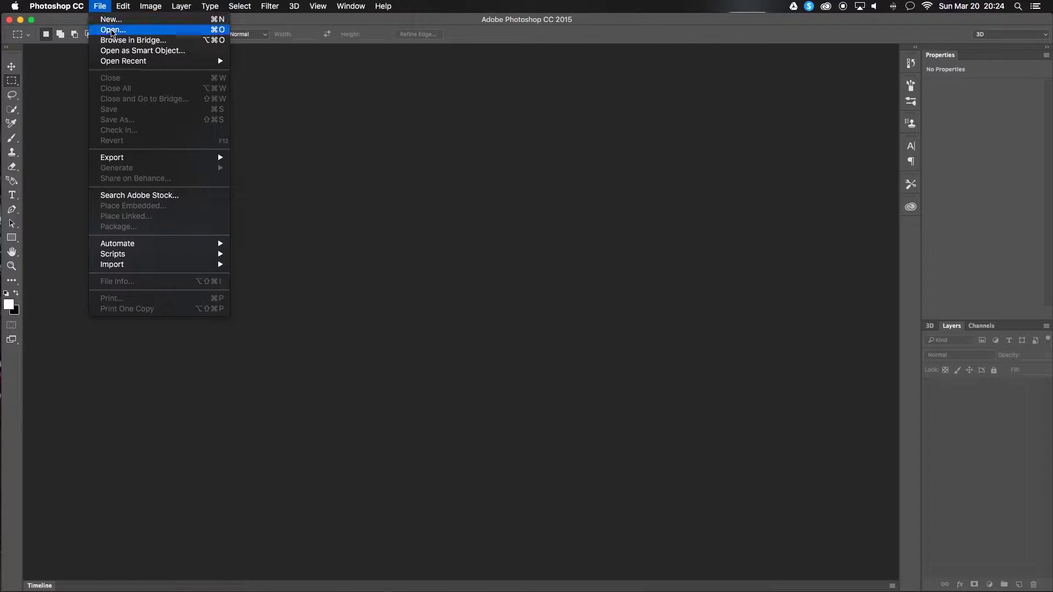
left_click(113, 31)
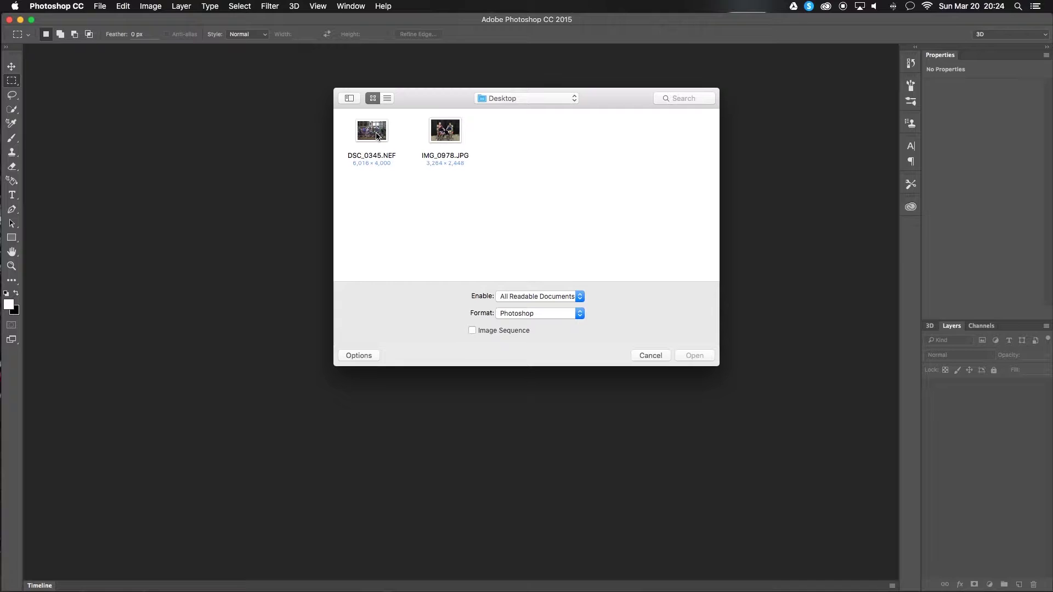
left_click(376, 136)
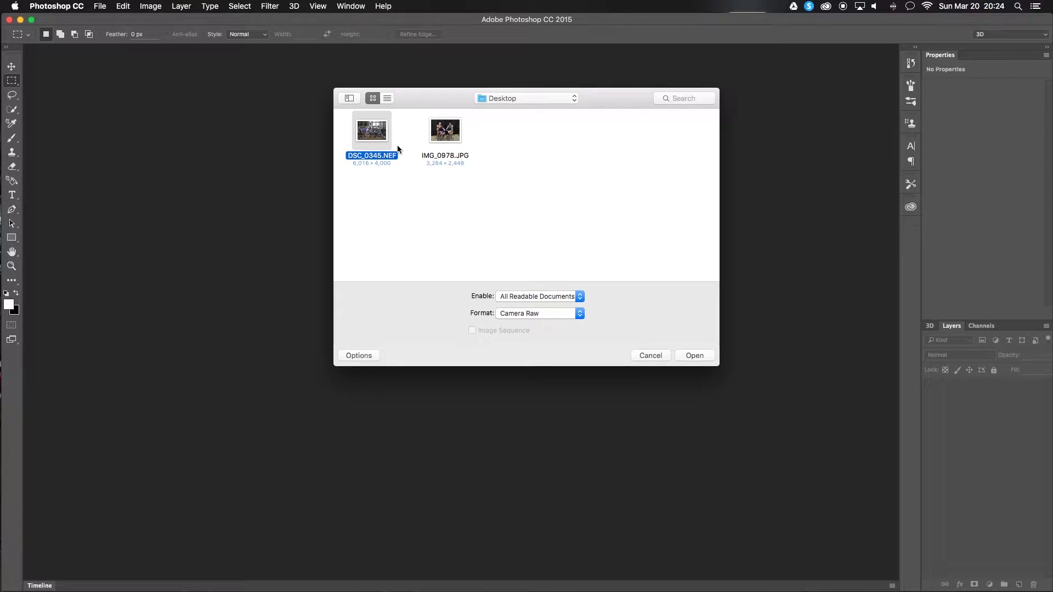
key("space")
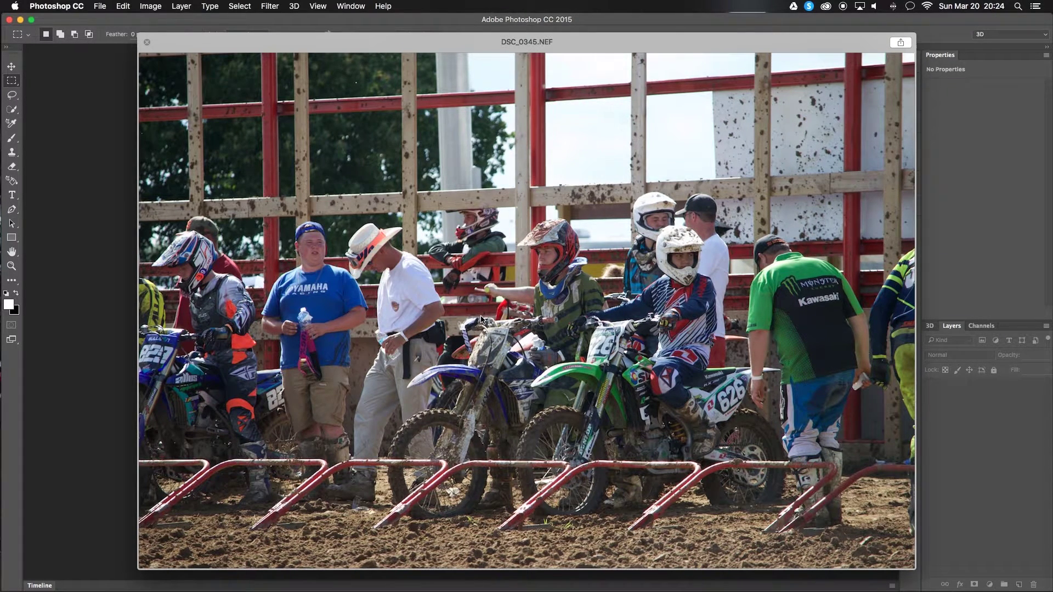
key("space")
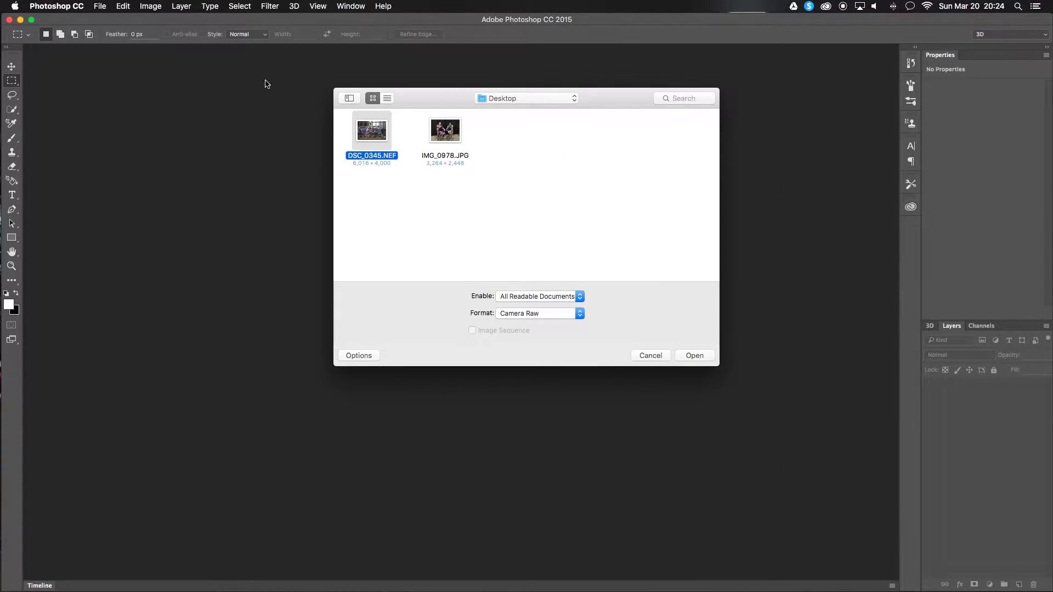
left_click(699, 357)
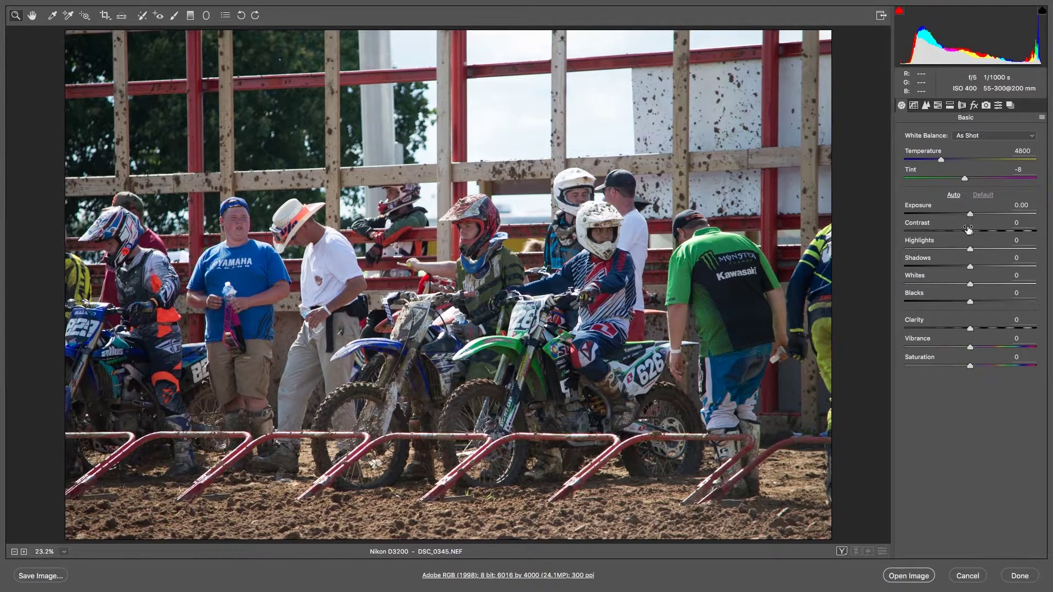
Look through the Camera Raw adjustment categories from Tone Curve to Presets, and return to the Basic adjustments.
left_click(913, 106)
left_click(926, 105)
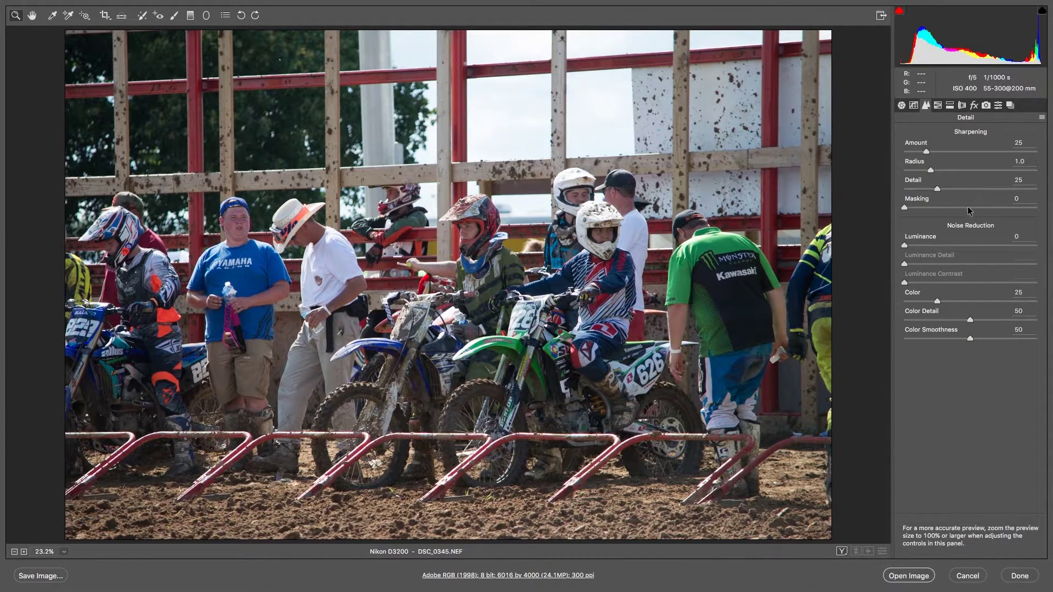
left_click(938, 106)
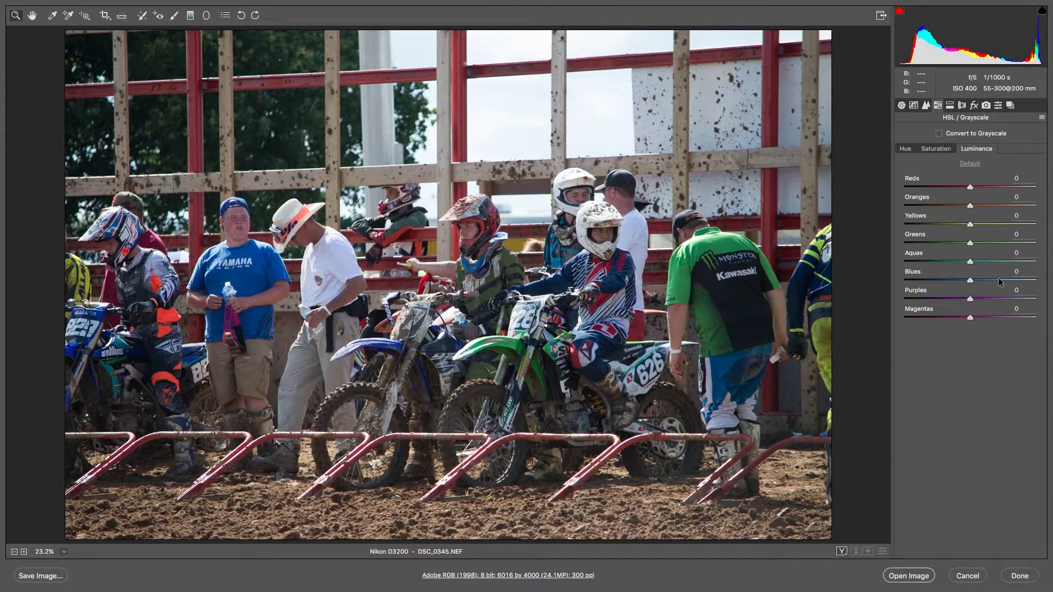
left_click(949, 105)
left_click(961, 106)
left_click(973, 105)
left_click(986, 105)
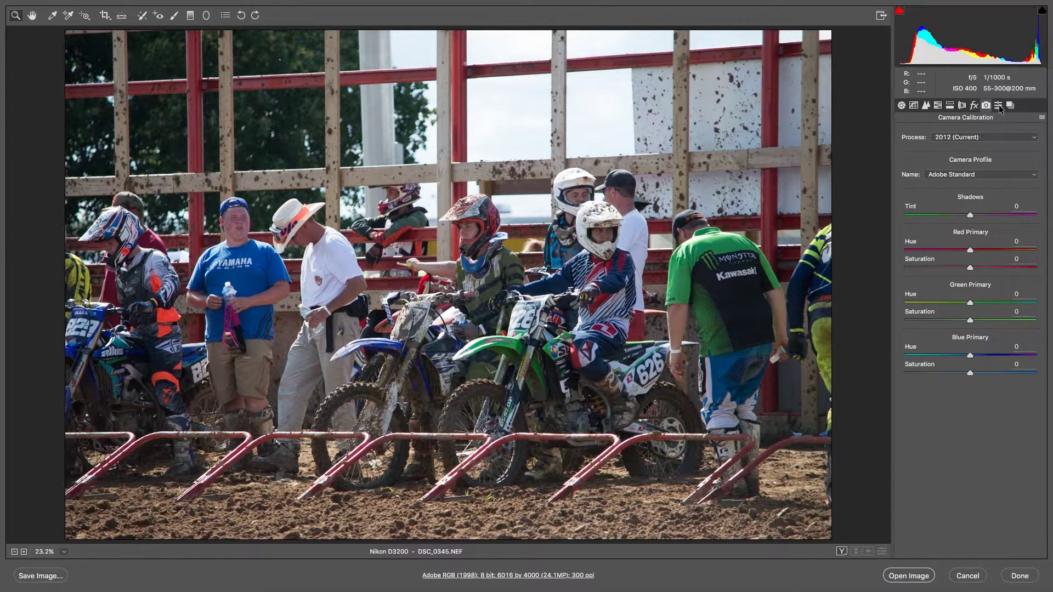
left_click(999, 108)
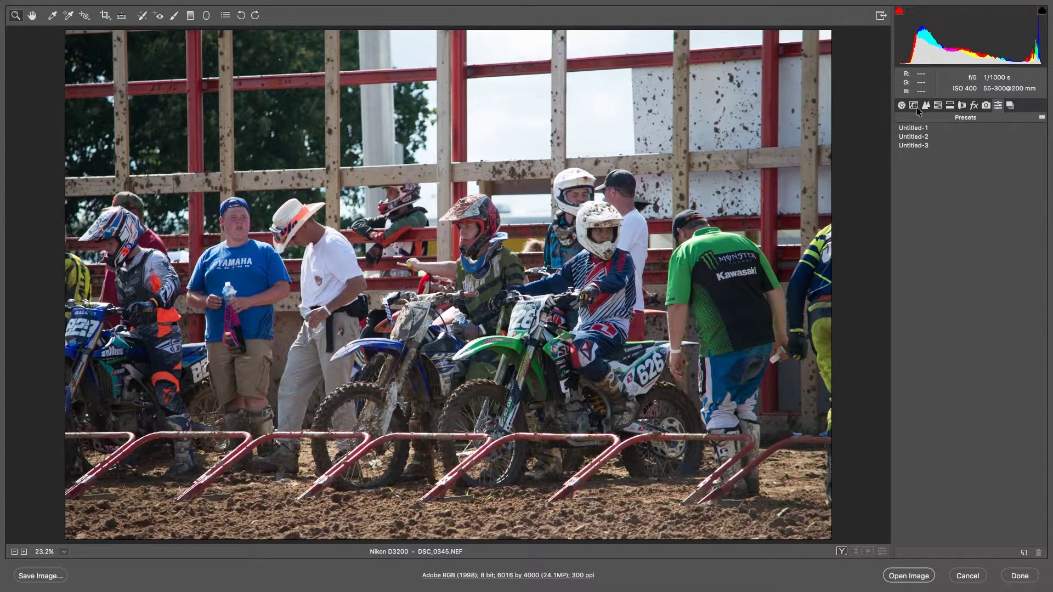
left_click(902, 105)
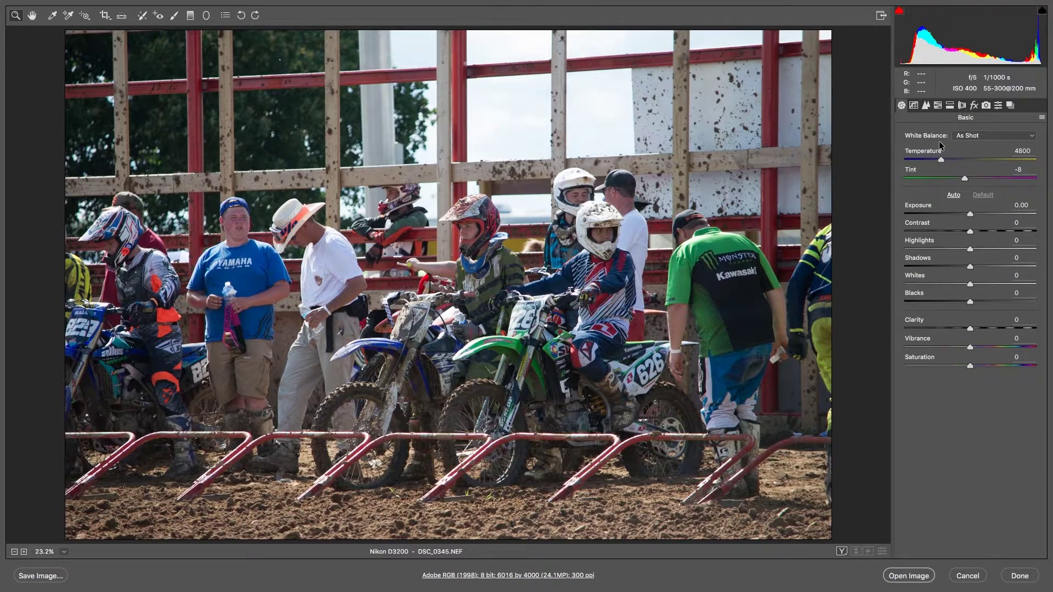
Warm the photo's white balance by setting Temperature to 6600 and Tint to +8.
left_click(463, 237)
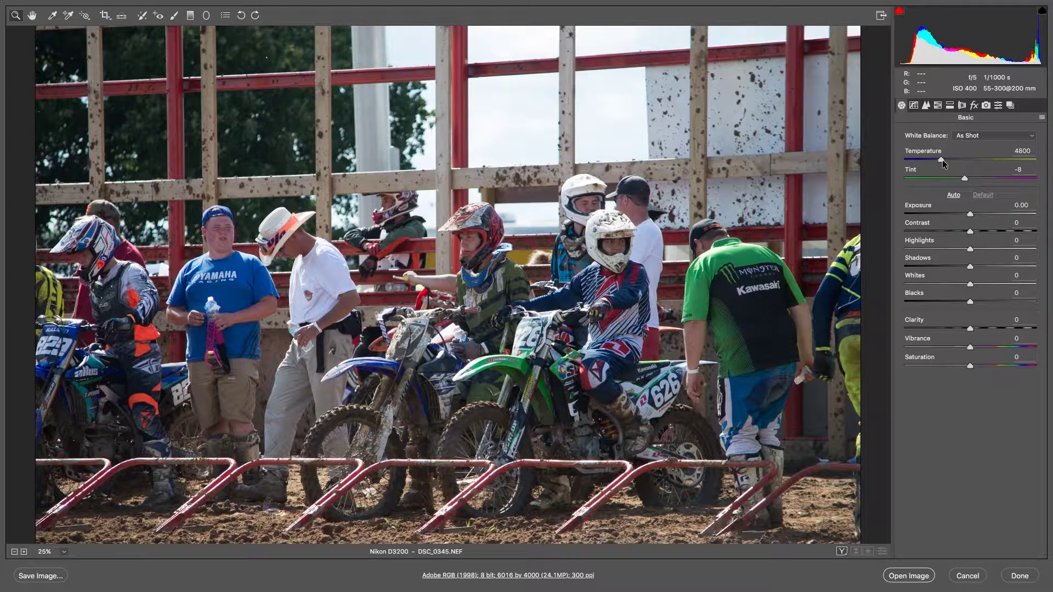
left_click_drag(943, 160, 949, 160)
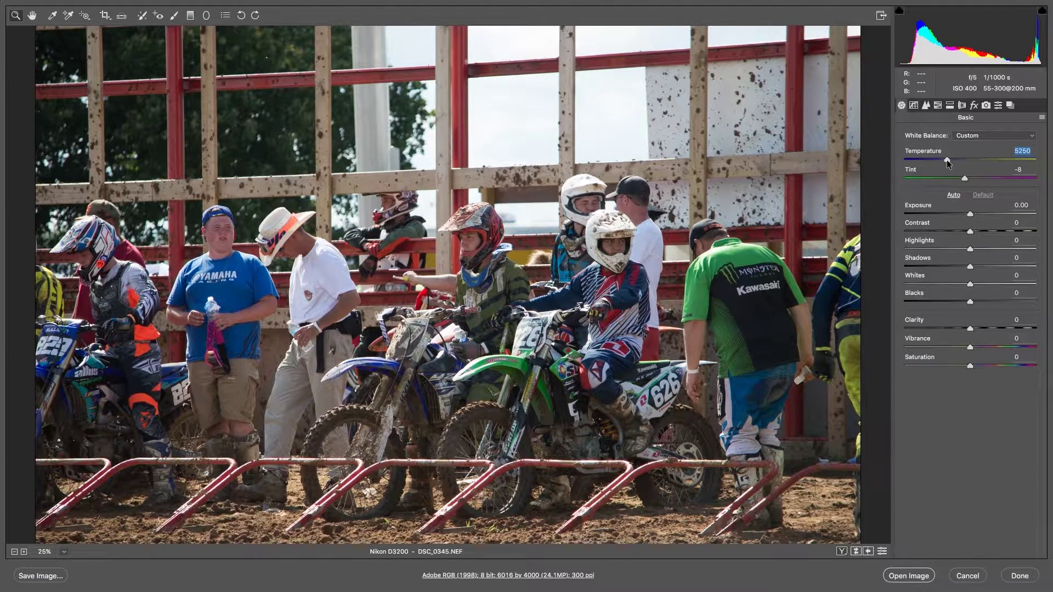
left_click_drag(947, 160, 974, 162)
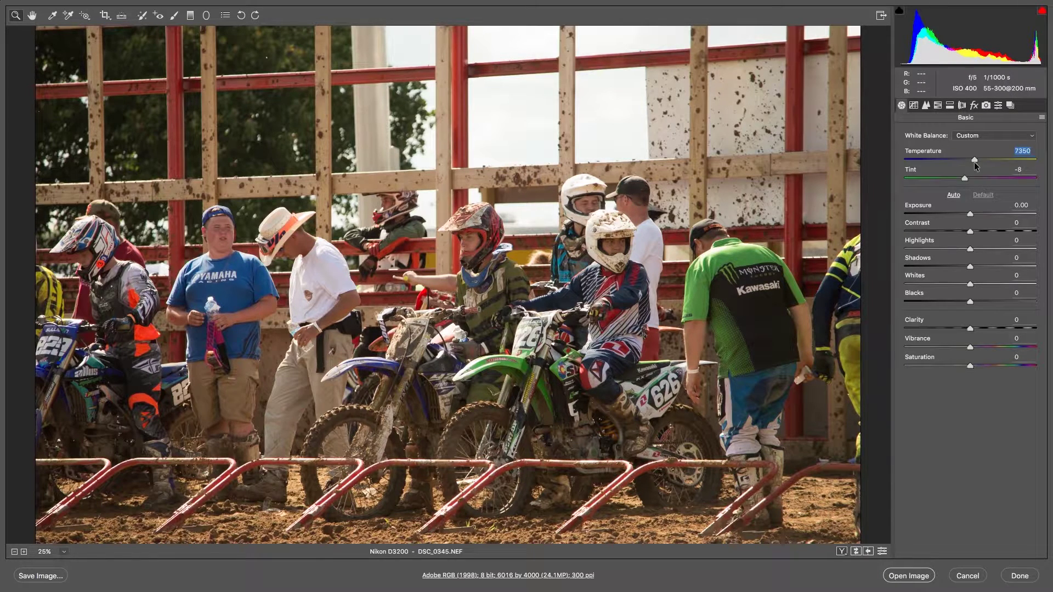
left_click_drag(974, 162, 964, 160)
left_click_drag(969, 177, 976, 178)
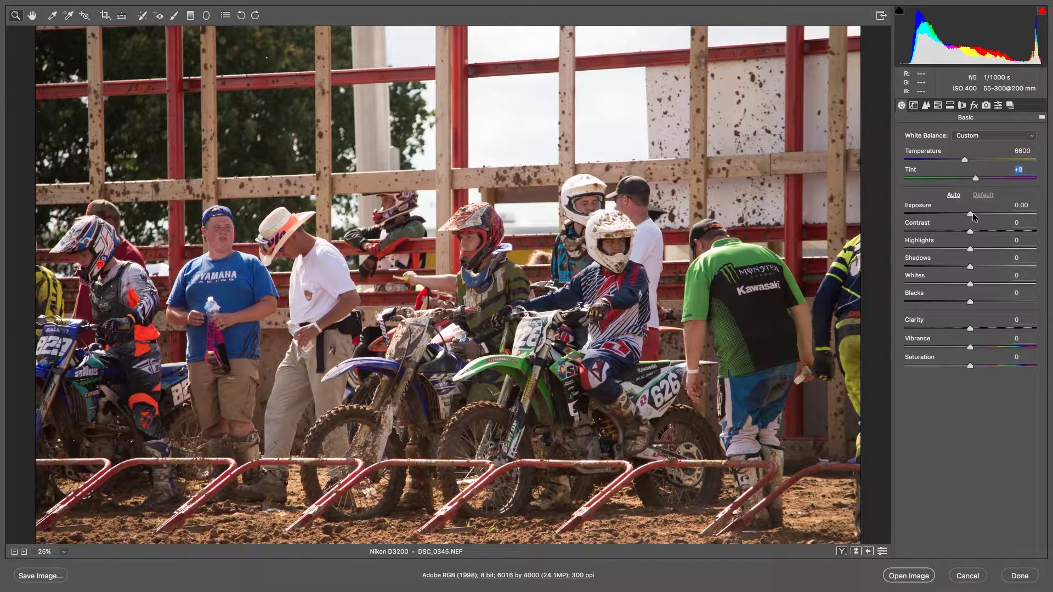
Set the photo's Exposure to +0.25 and its Contrast to +18.
mouse_move(972, 213)
left_mouse_down()
mouse_move(996, 216)
mouse_move(949, 215)
mouse_move(973, 216)
left_mouse_up()
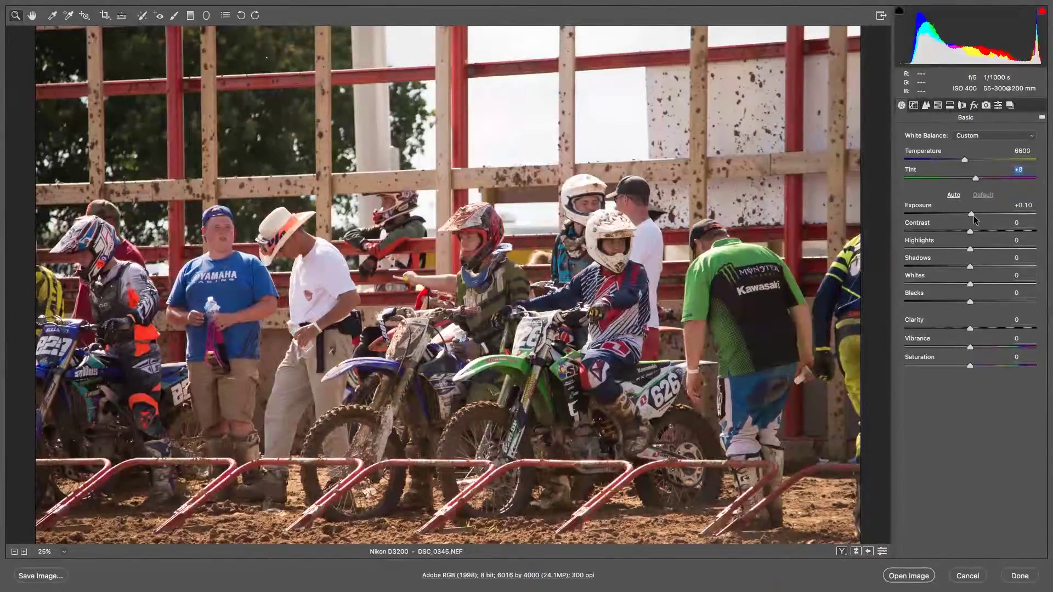
left_click_drag(973, 216, 975, 216)
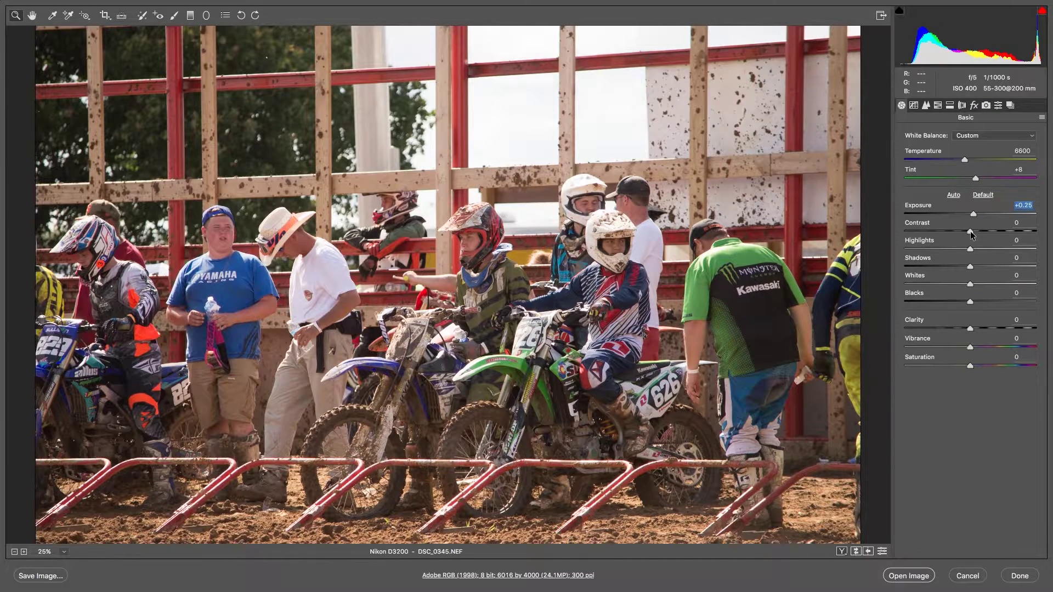
left_click_drag(970, 231, 976, 232)
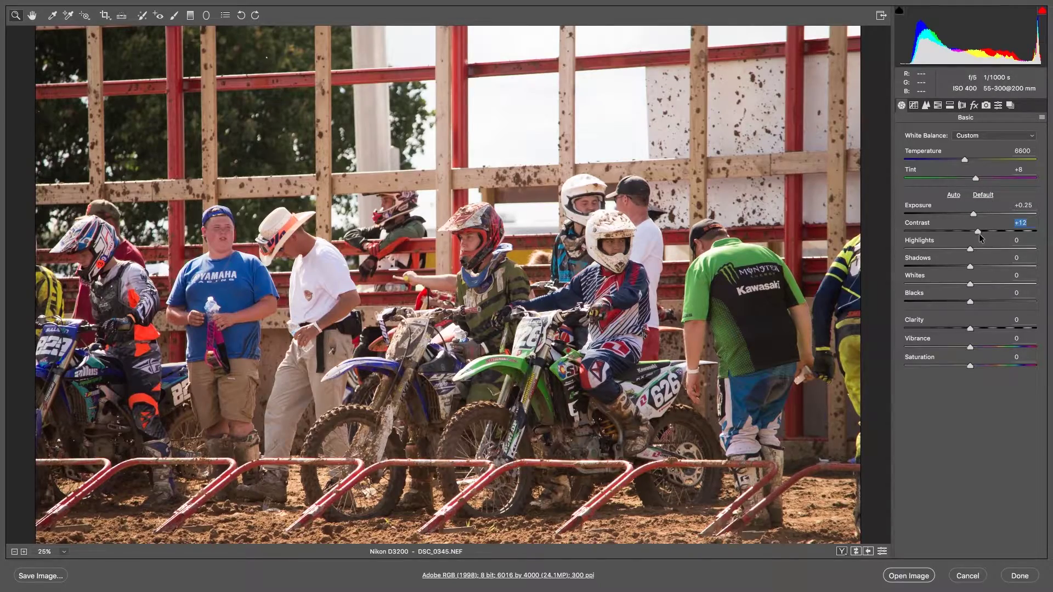
left_click_drag(976, 231, 1014, 231)
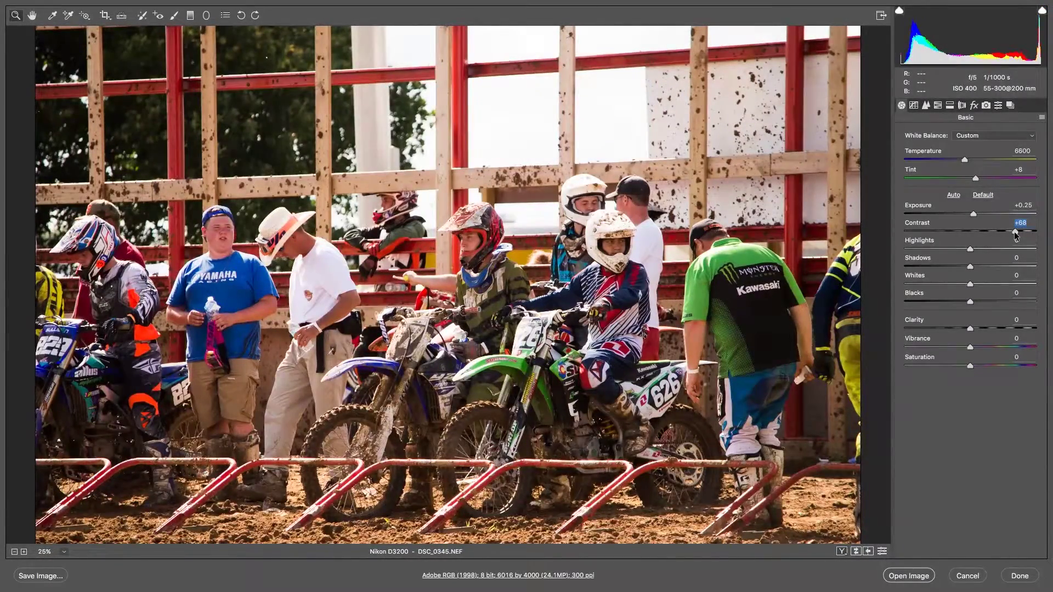
left_click_drag(1013, 231, 982, 231)
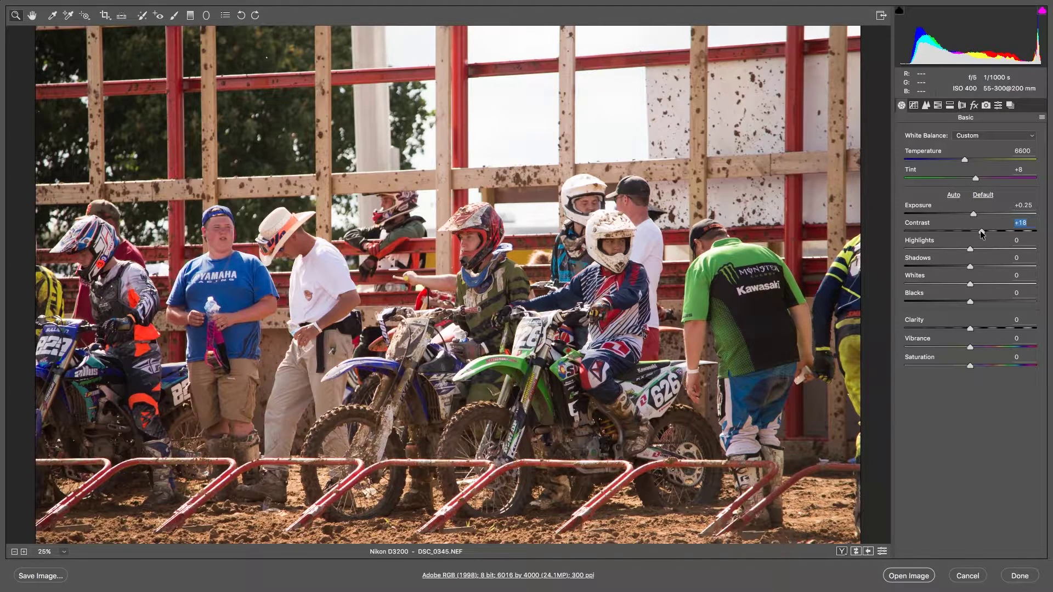
Try Shadows at +100 combined with Contrast at +83, and restore Contrast to +18 and Shadows to 0.
left_click_drag(970, 267, 1038, 267)
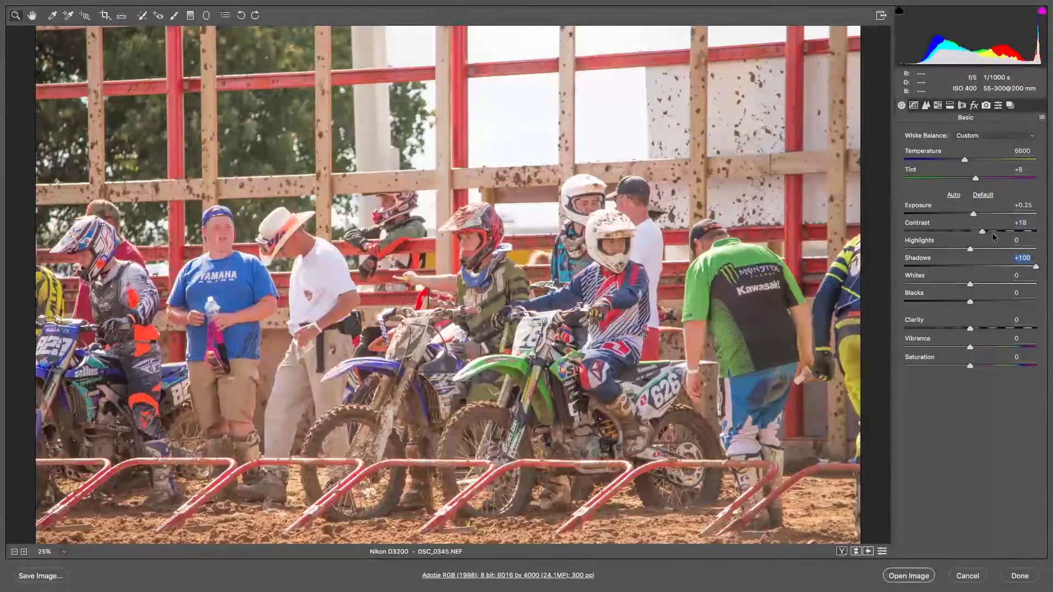
left_click_drag(982, 231, 1025, 232)
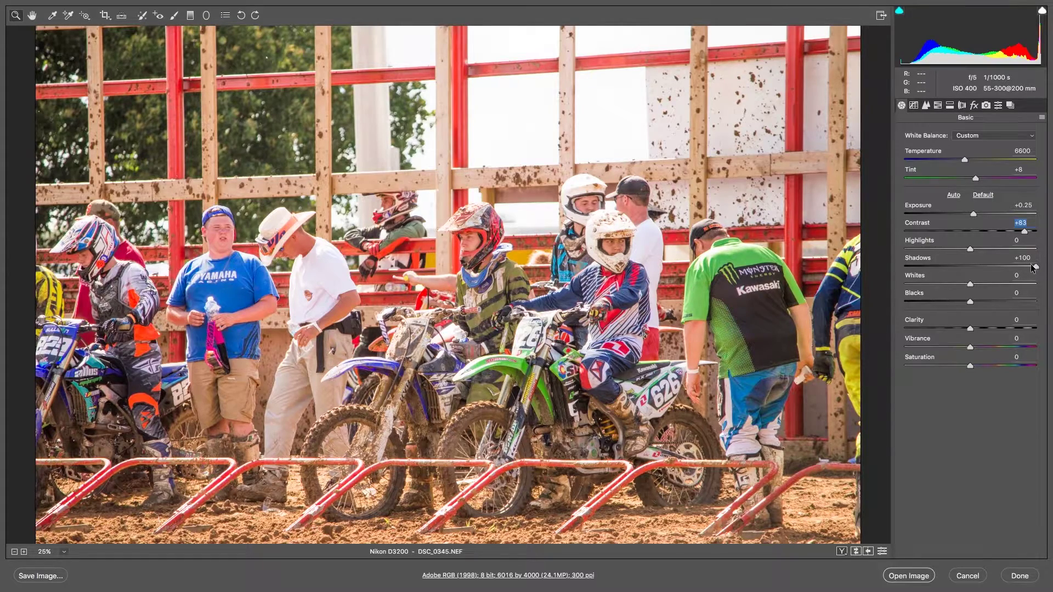
type("18")
key("Return")
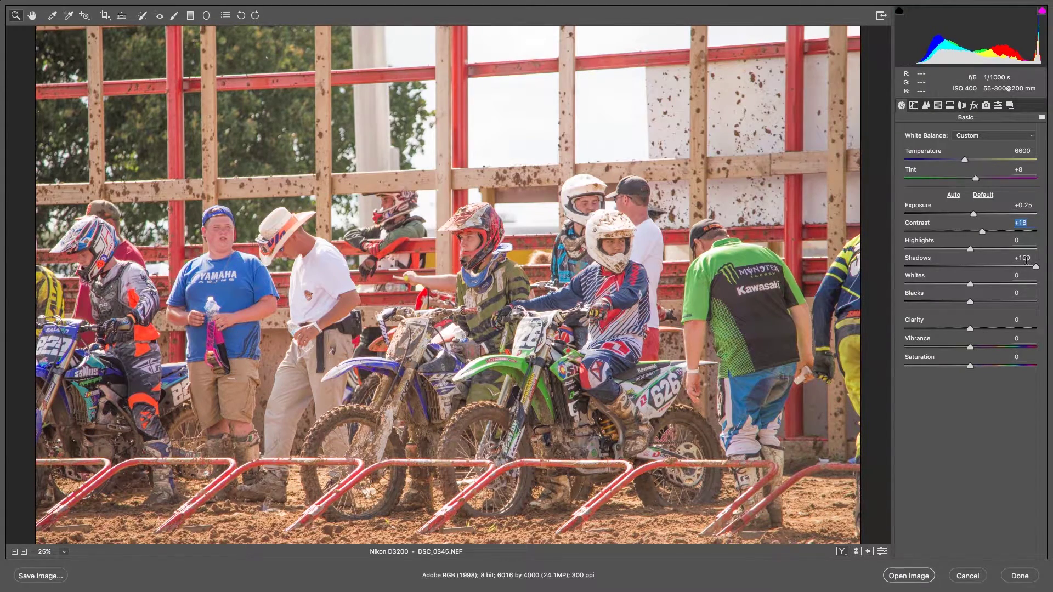
key("alt+super+z")
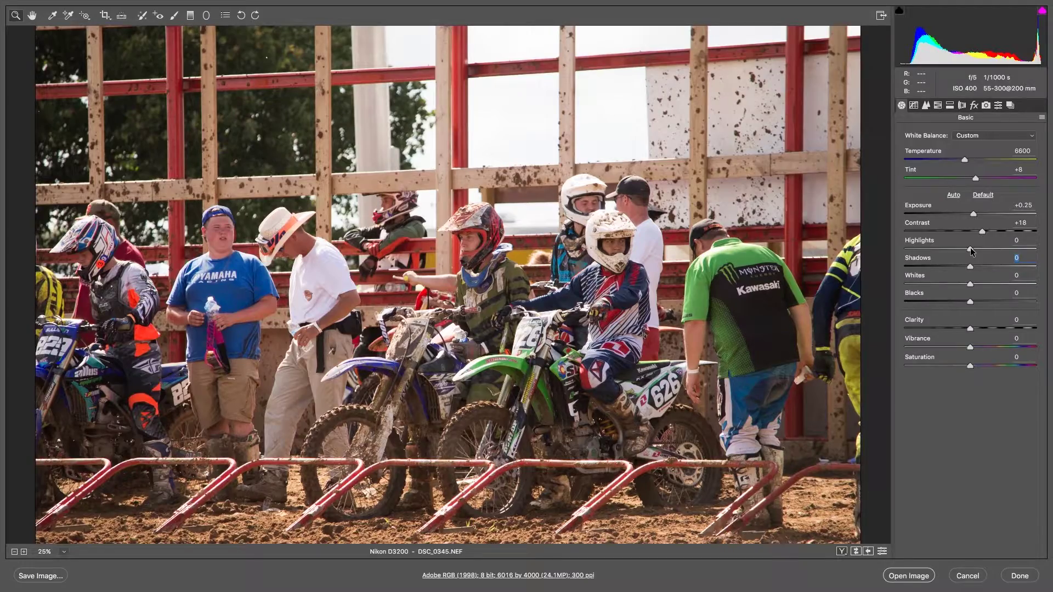
Set Highlights to -25 and Shadows to +17.
mouse_move(970, 249)
left_mouse_down()
mouse_move(921, 246)
mouse_move(1005, 253)
mouse_move(941, 252)
mouse_move(971, 255)
mouse_move(954, 252)
left_mouse_up()
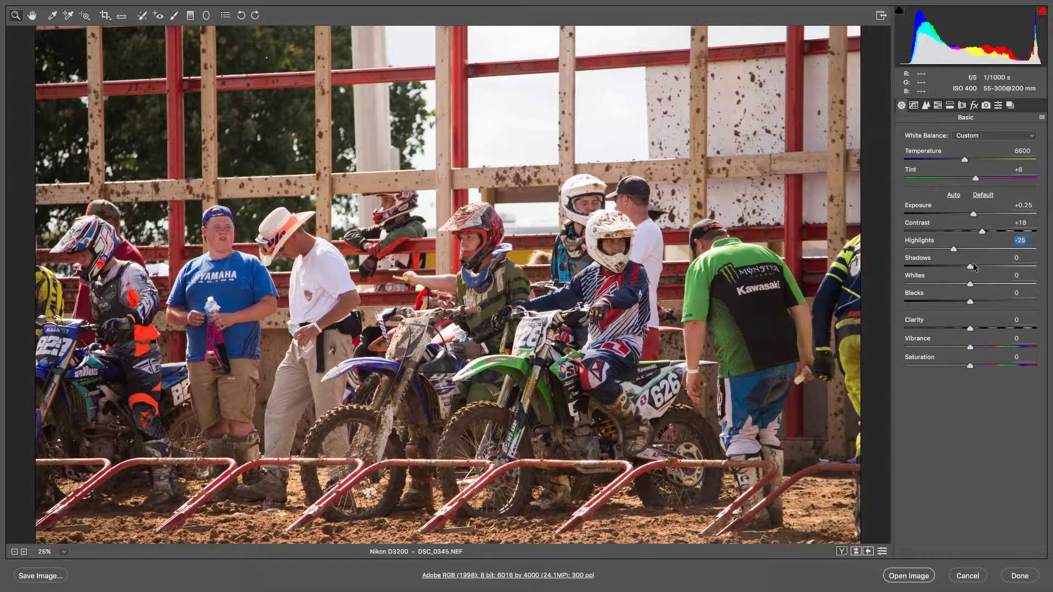
left_click_drag(971, 268, 952, 267)
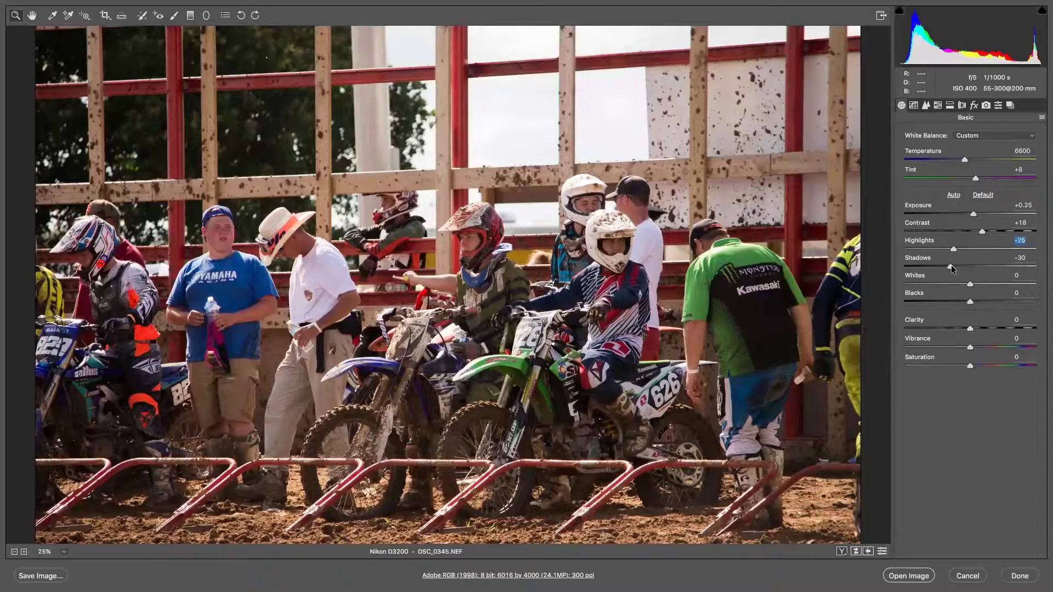
left_click_drag(950, 266, 986, 266)
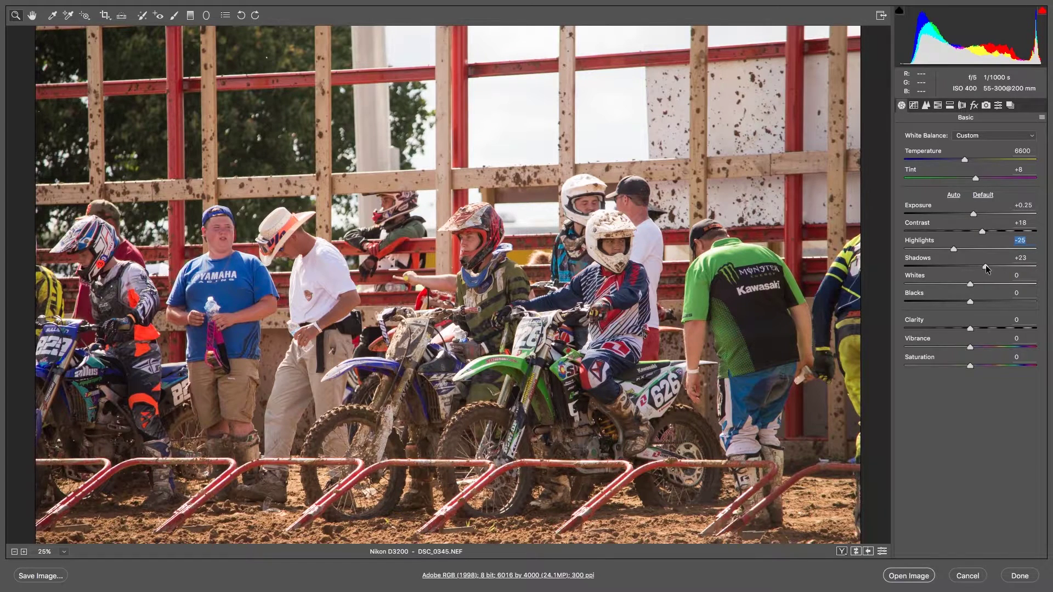
key("Tab")
mouse_move(988, 265)
left_mouse_down()
mouse_move(960, 265)
mouse_move(985, 269)
left_mouse_up()
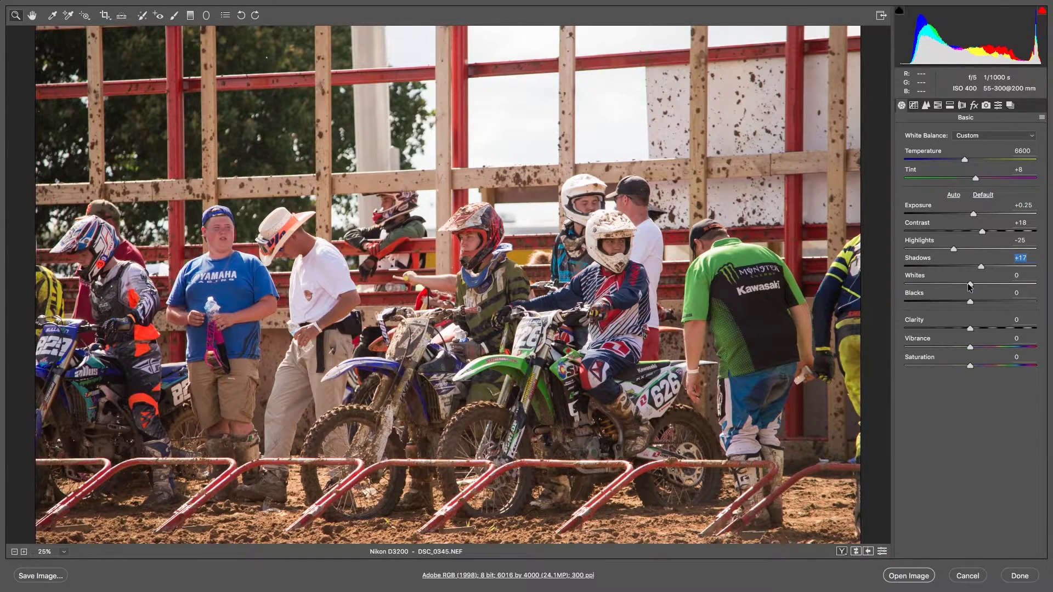
Set Whites to -13 and Blacks to -8.
mouse_move(950, 282)
left_mouse_down()
mouse_move(1016, 291)
mouse_move(960, 285)
left_mouse_up()
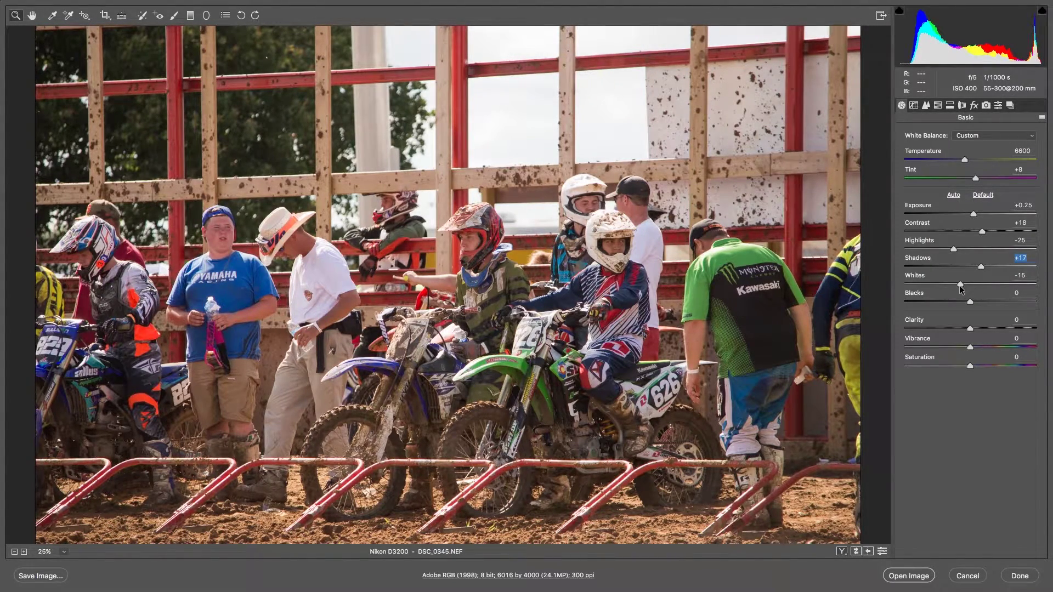
left_click_drag(962, 289, 961, 289)
left_click_drag(972, 301, 967, 302)
Check the Detail sharpening settings, and set Clarity to +24 in the Basic adjustments after trying +100.
left_click(925, 106)
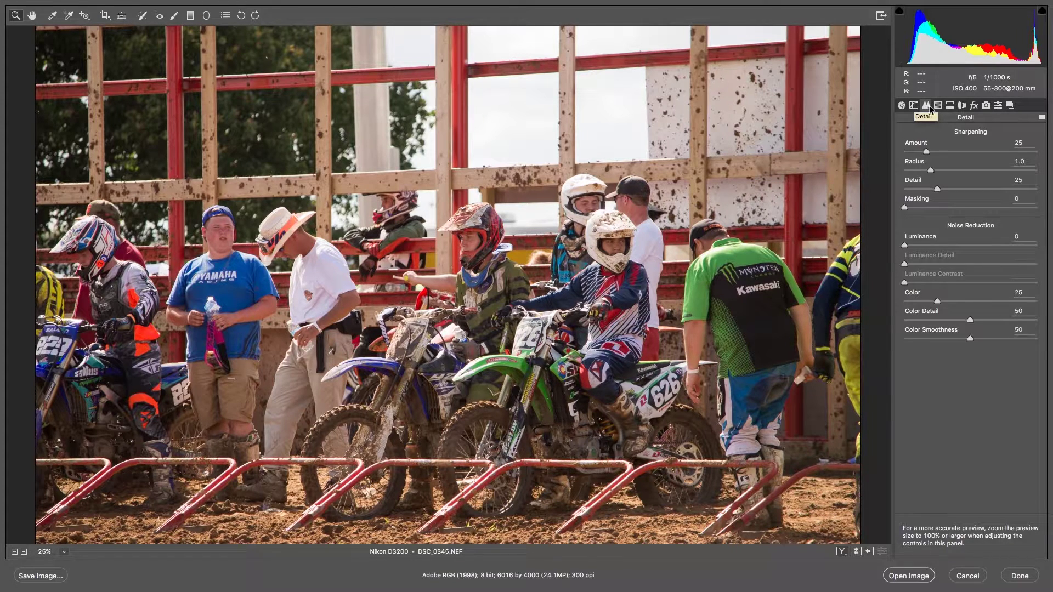
left_click(901, 105)
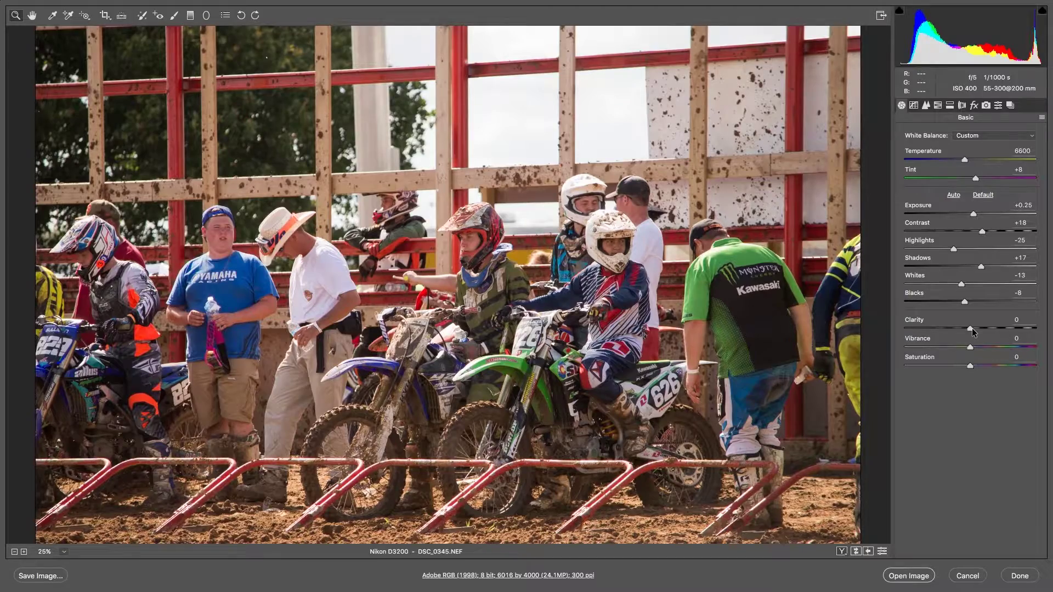
left_click_drag(972, 328, 1048, 329)
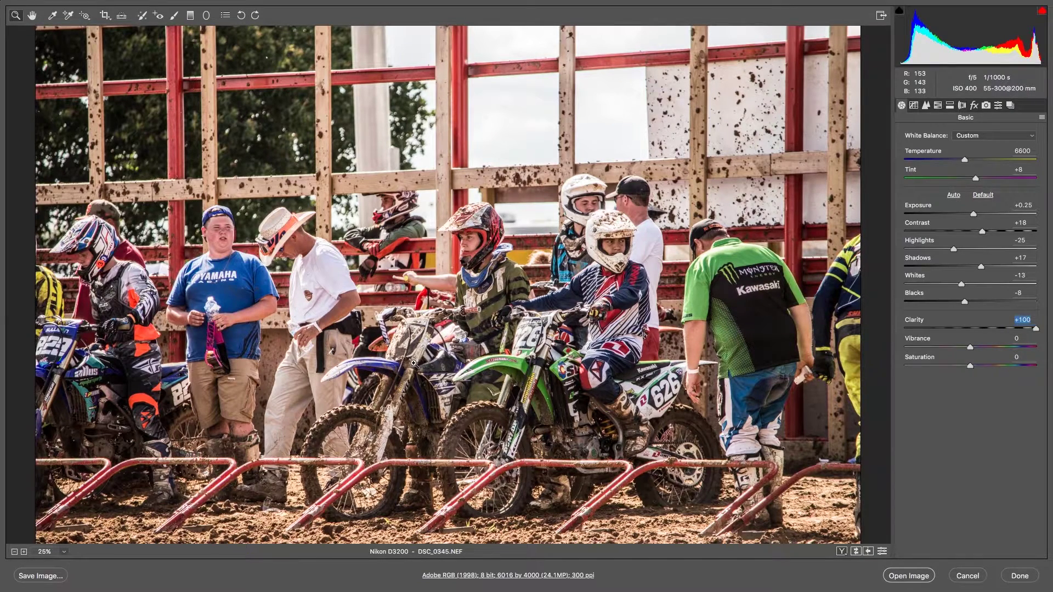
left_click_drag(1025, 328, 986, 328)
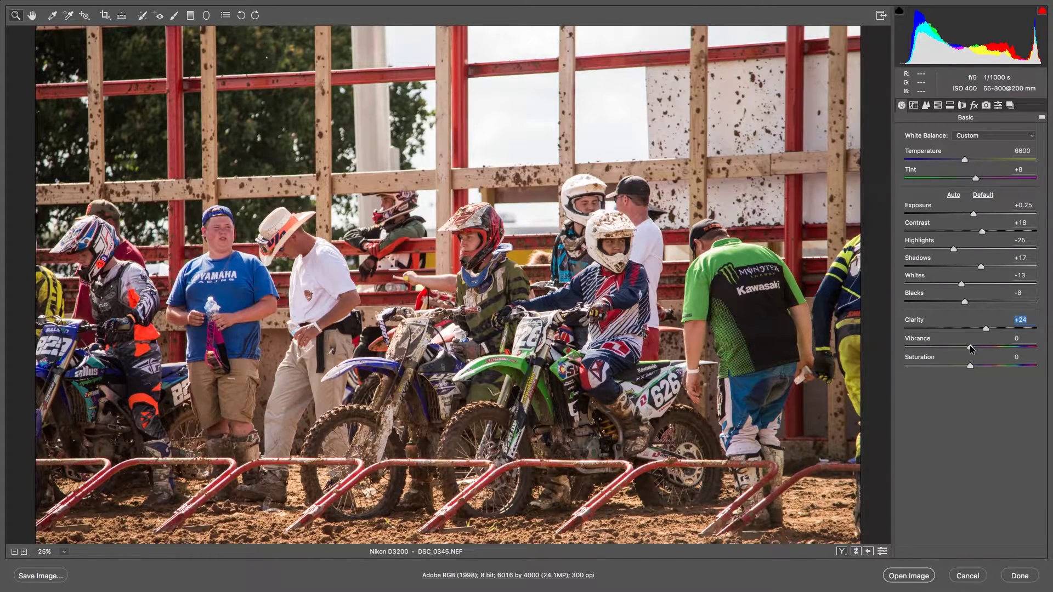
Try Vibrance at +54 and Saturation at +58 separately, resetting each to 0.
left_click_drag(970, 347, 1005, 347)
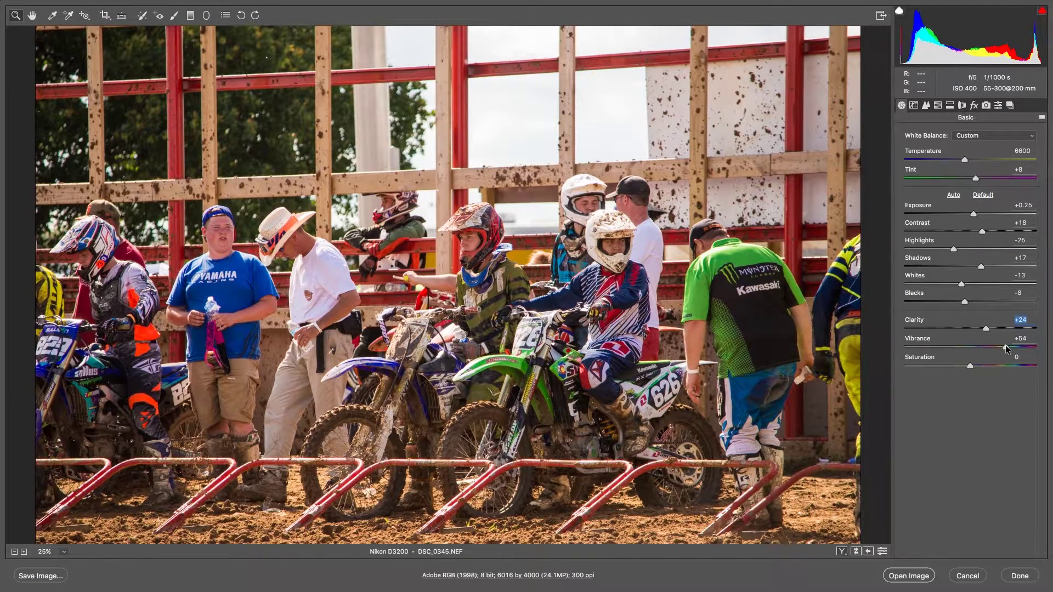
mouse_move(1006, 346)
left_mouse_down()
mouse_move(969, 348)
mouse_move(984, 364)
mouse_move(1009, 366)
left_mouse_up()
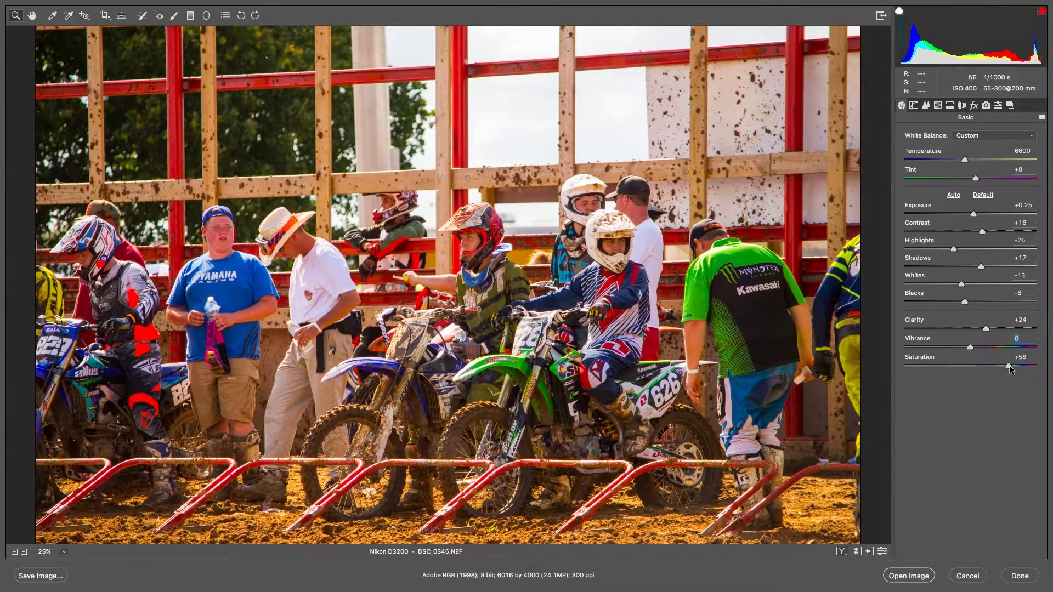
double_click(1009, 366)
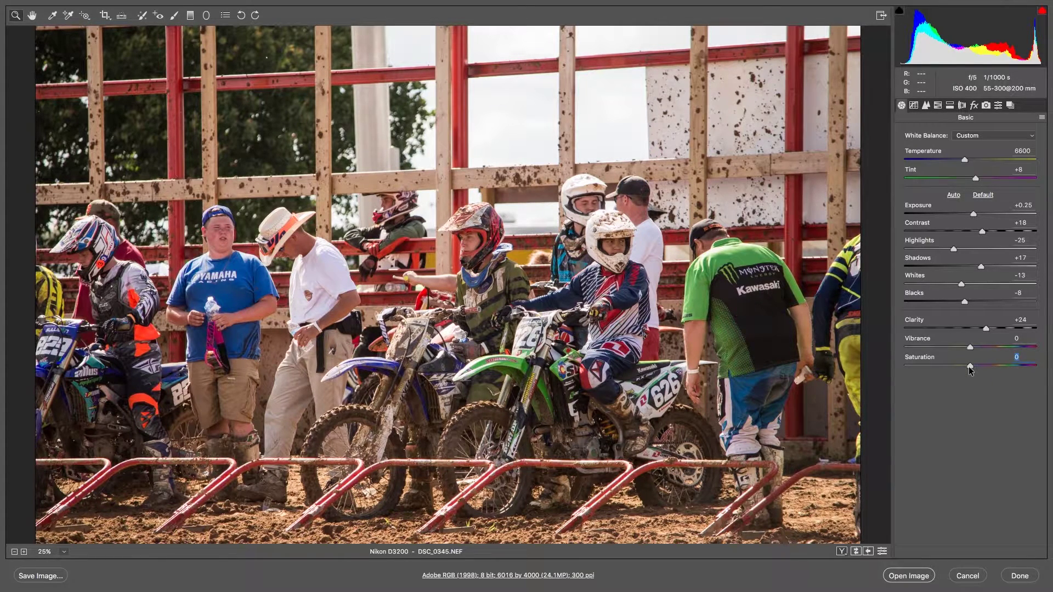
Set Saturation to +3 and Vibrance to +30 in the Basic adjustments.
key("Up")
left_click_drag(970, 368, 986, 349)
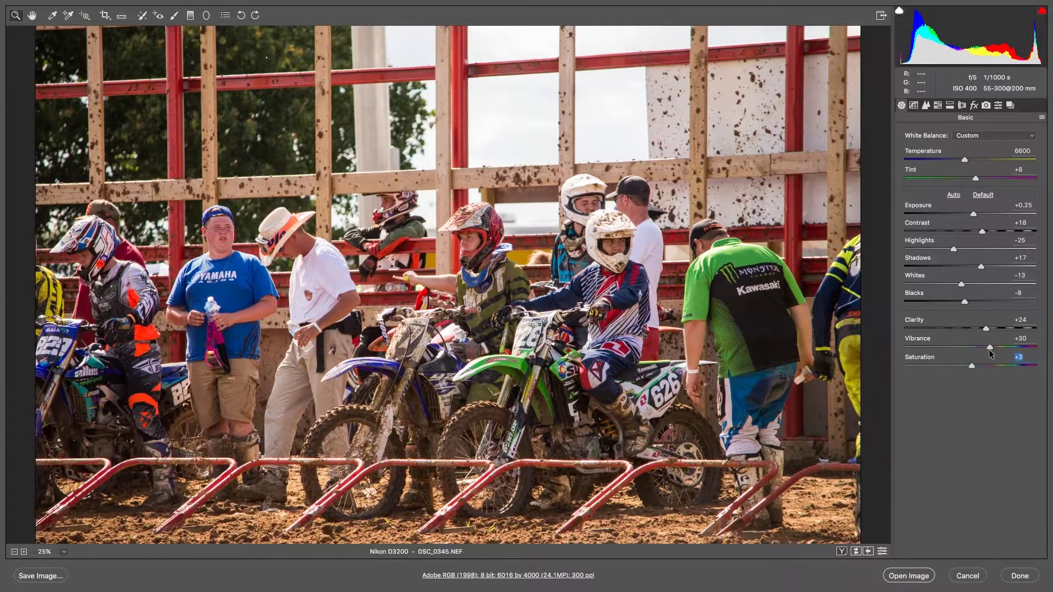
key("shift+Tab")
key("F11")
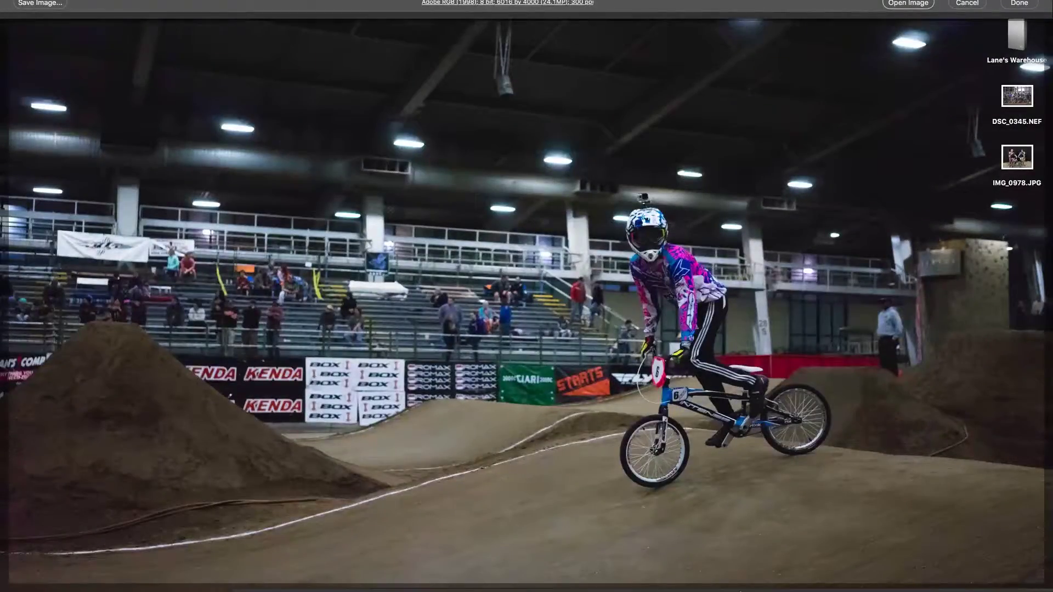
key("F11")
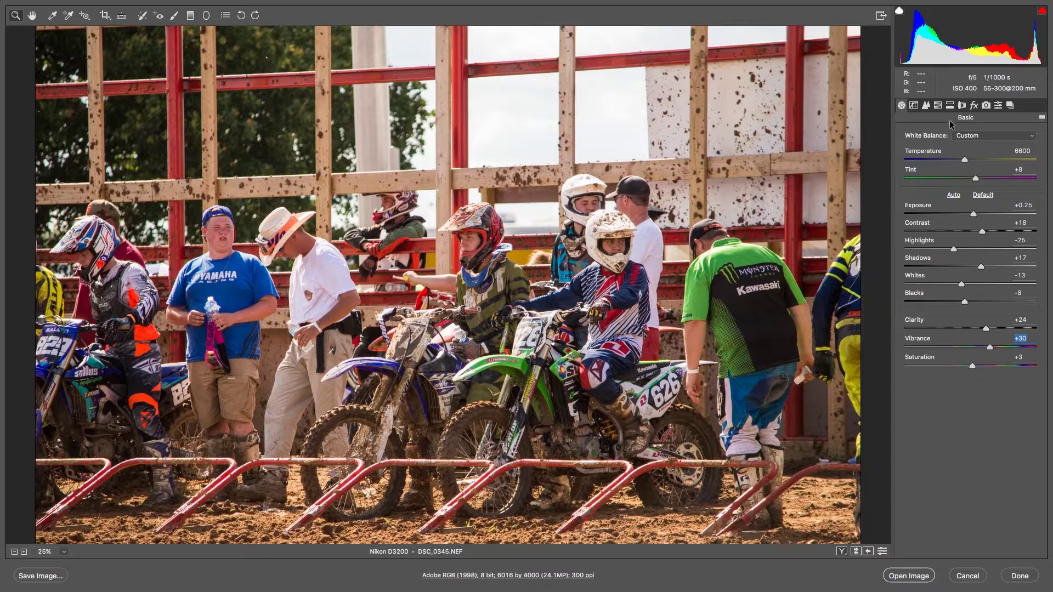
Set Highlights to -3 in the parametric Tone Curve and compare its controls with the Basic tone settings.
left_click(913, 106)
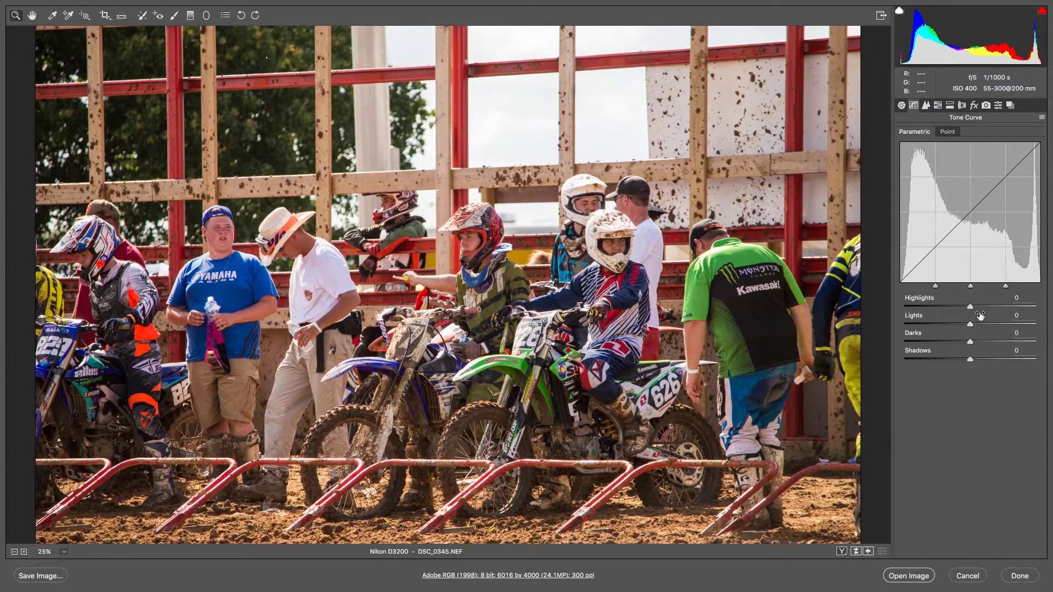
mouse_move(971, 313)
left_mouse_down()
mouse_move(920, 305)
mouse_move(972, 313)
left_mouse_up()
left_click(902, 105)
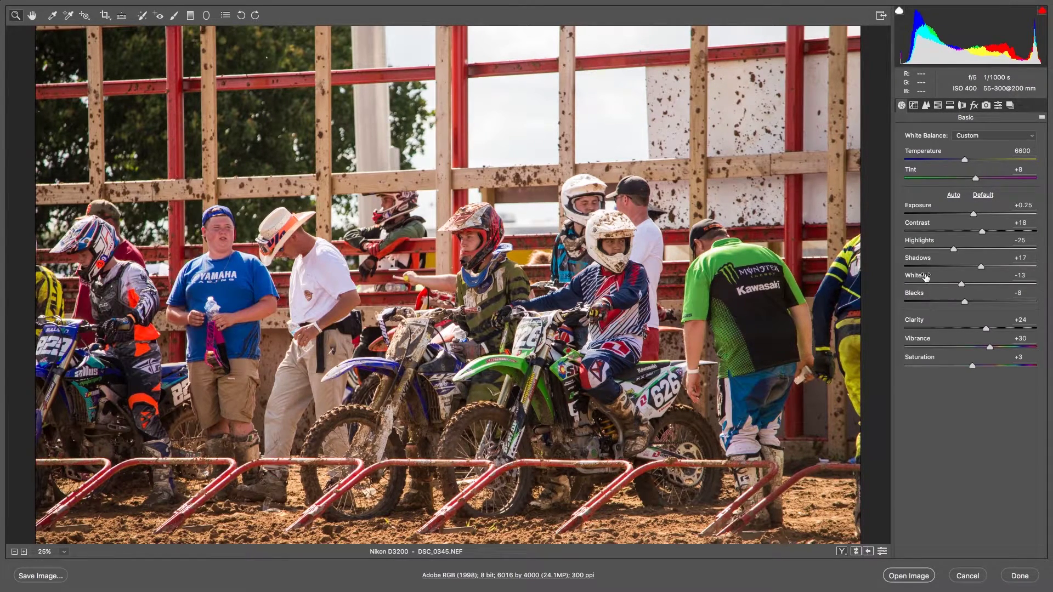
left_click(915, 105)
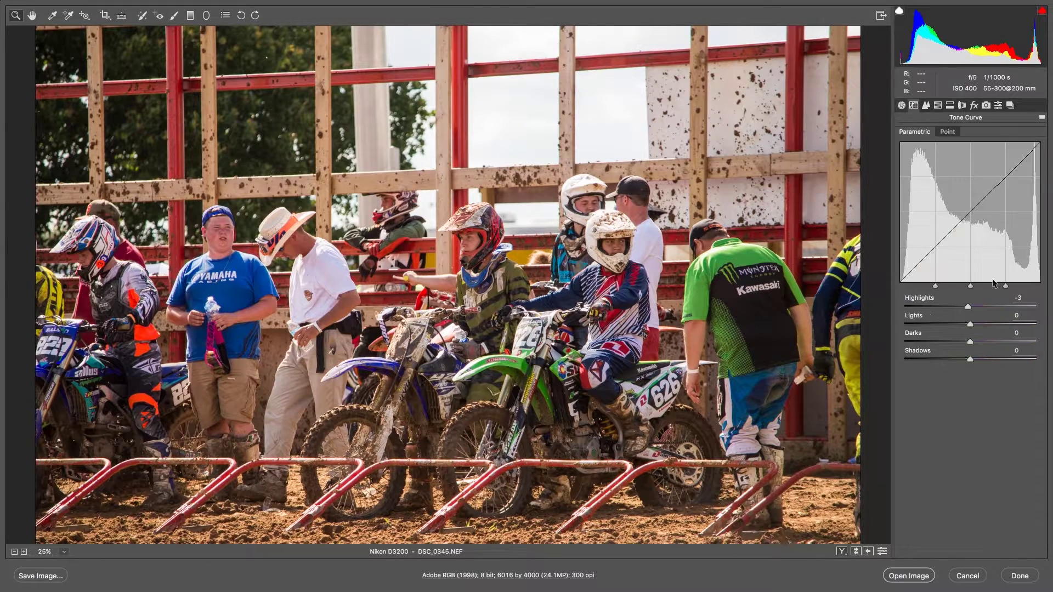
left_click(902, 106)
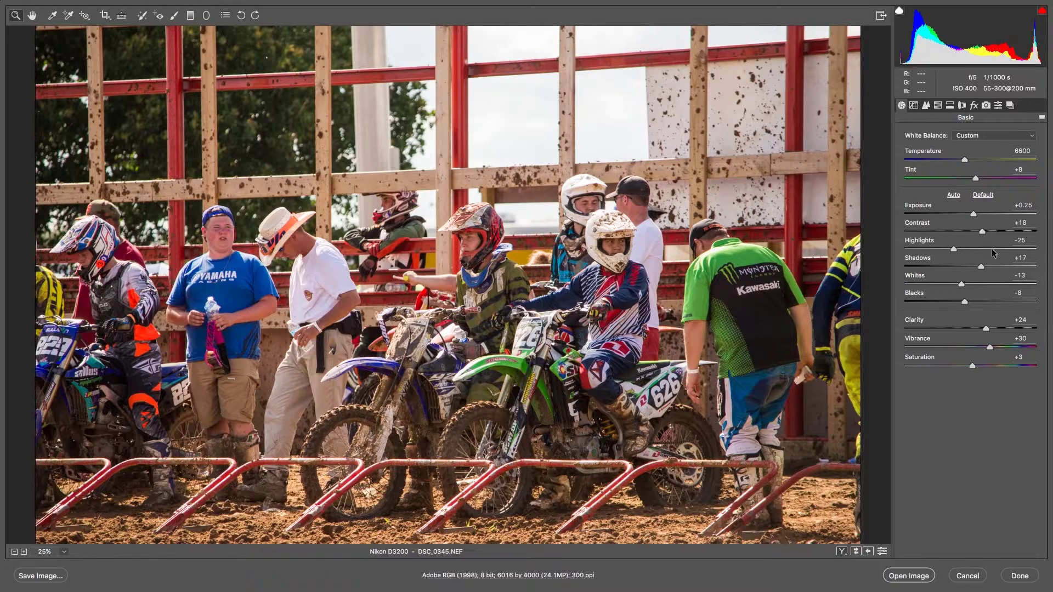
left_click(914, 106)
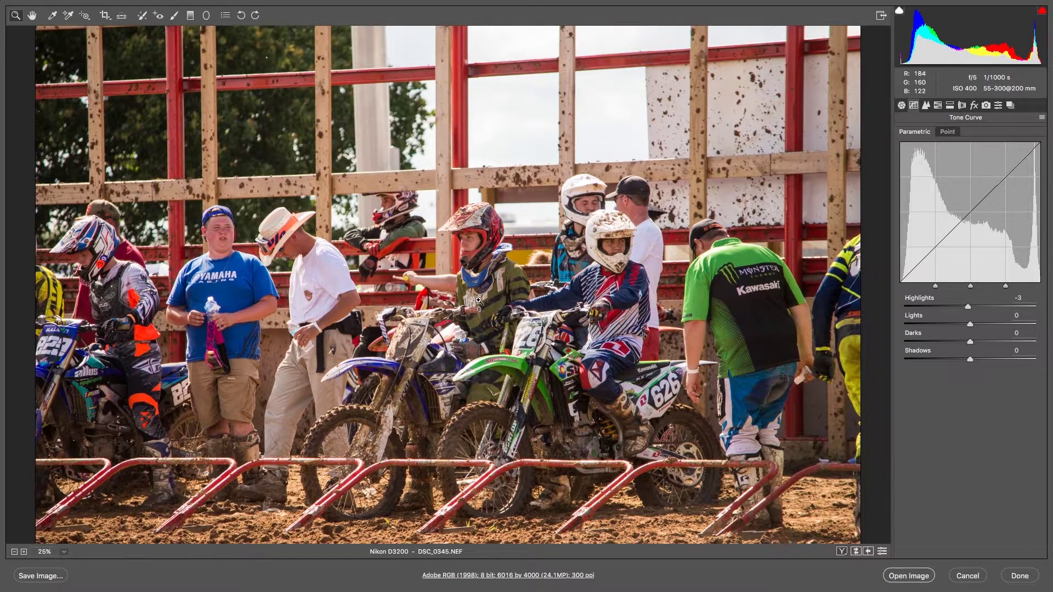
Set the parametric Tone Curve's Lights to -6 and Darks to -8, and lower its Shadows very slightly.
mouse_move(969, 309)
left_mouse_down()
mouse_move(957, 306)
mouse_move(996, 313)
mouse_move(966, 322)
left_mouse_up()
left_click_drag(971, 341, 966, 342)
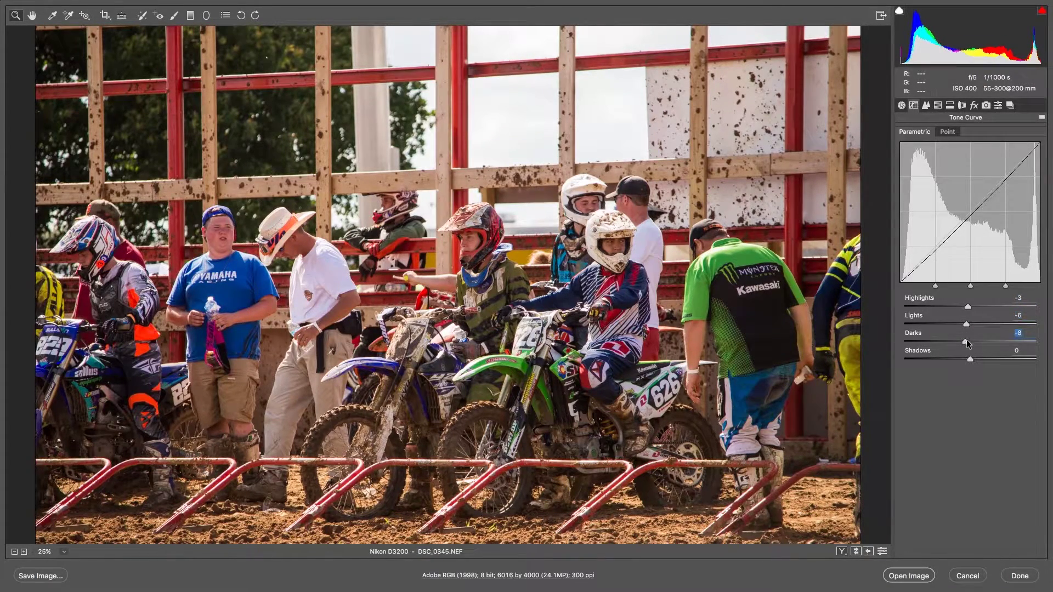
left_click_drag(970, 361, 969, 360)
Set the sharpening Amount to 51 in the Detail settings.
left_click(925, 106)
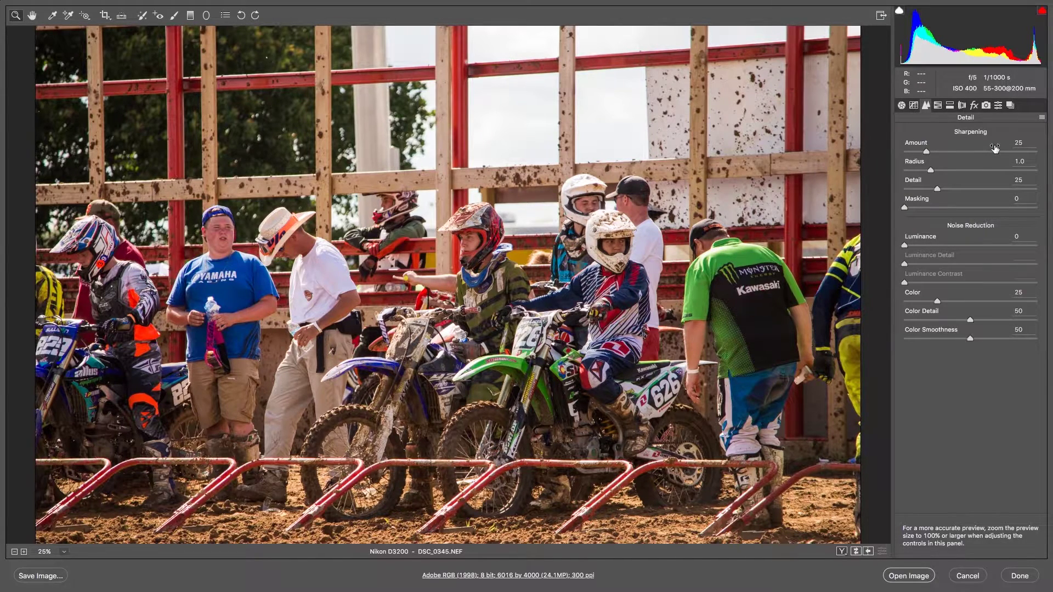
left_click(900, 106)
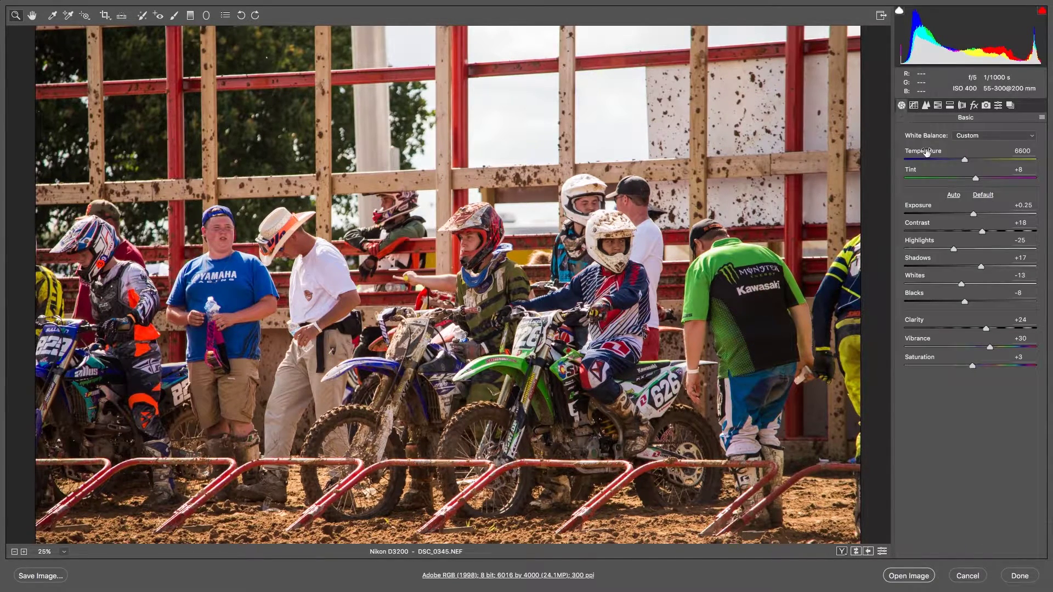
left_click(926, 106)
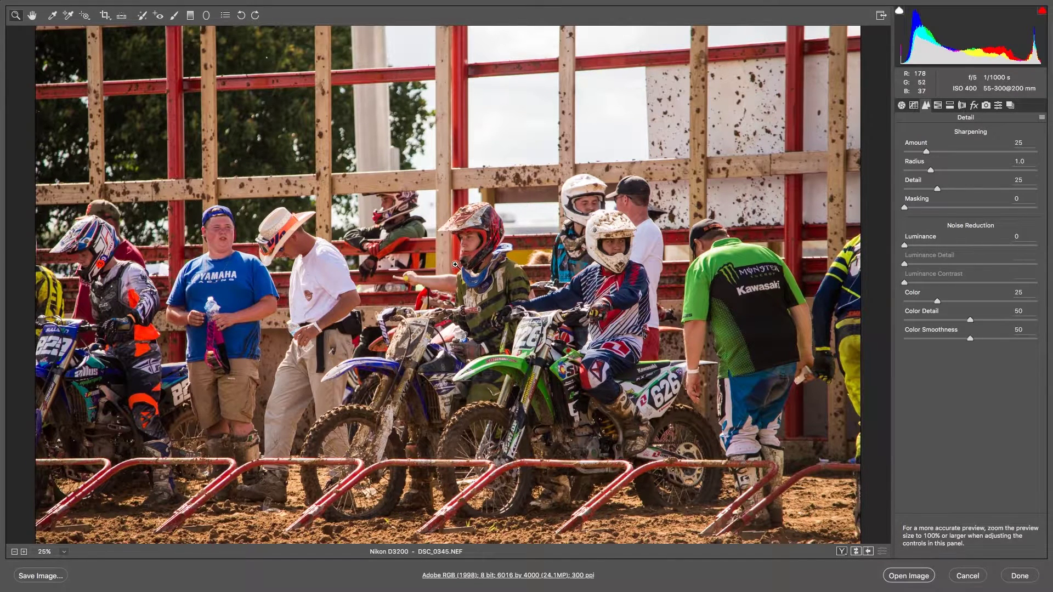
left_click(949, 149)
Try Luminance noise reduction at 13 and 100, inspect the riders up close, restore it to 0 and fit the photo in view.
left_click_drag(907, 245, 923, 245)
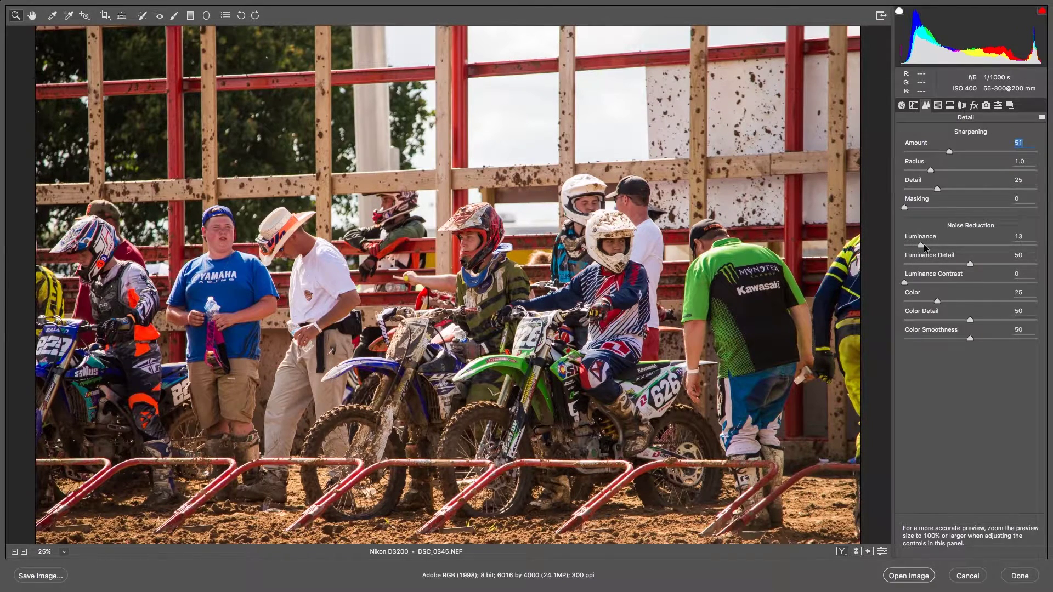
left_click_drag(960, 247, 1043, 247)
left_click(468, 241)
left_click(474, 245)
left_click(474, 246)
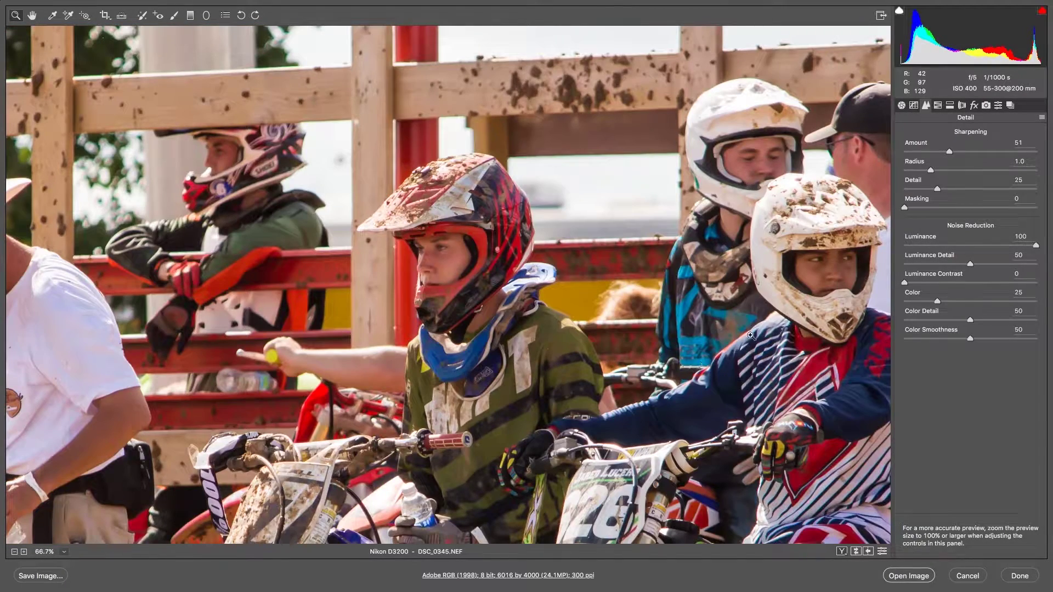
left_click_drag(1036, 246, 902, 244)
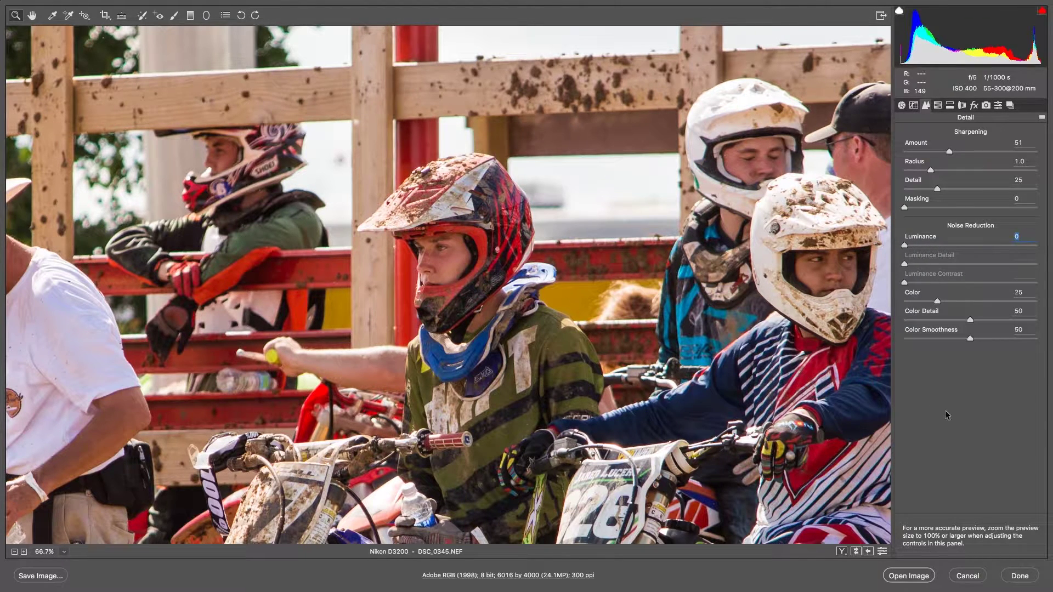
left_click(63, 551)
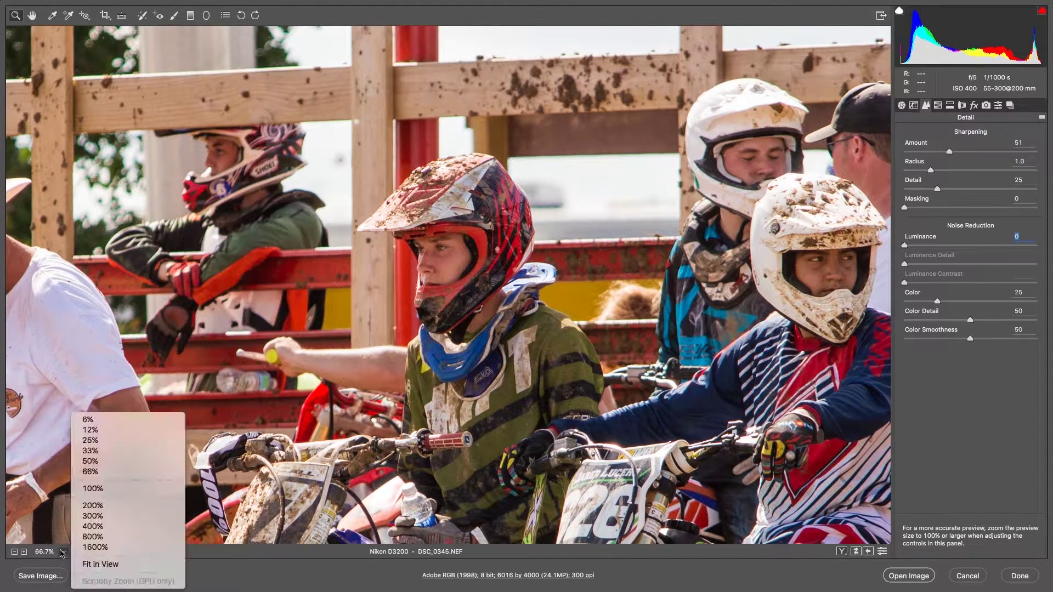
left_click(91, 564)
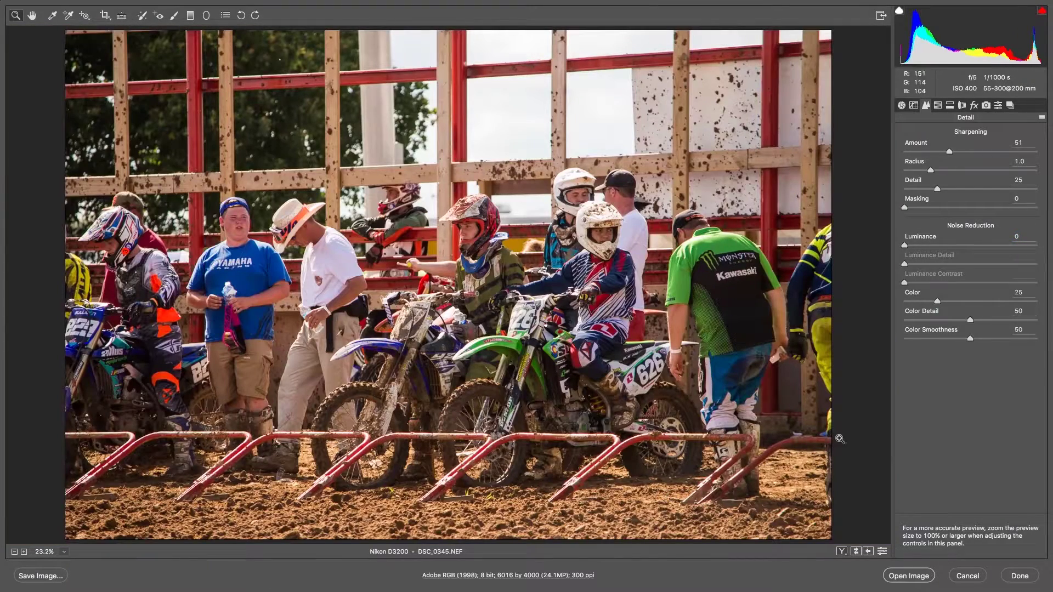
Review the HSL hue, saturation and luminance controls, and set the luminance of Reds to +23 and Oranges to +3.
left_click(937, 106)
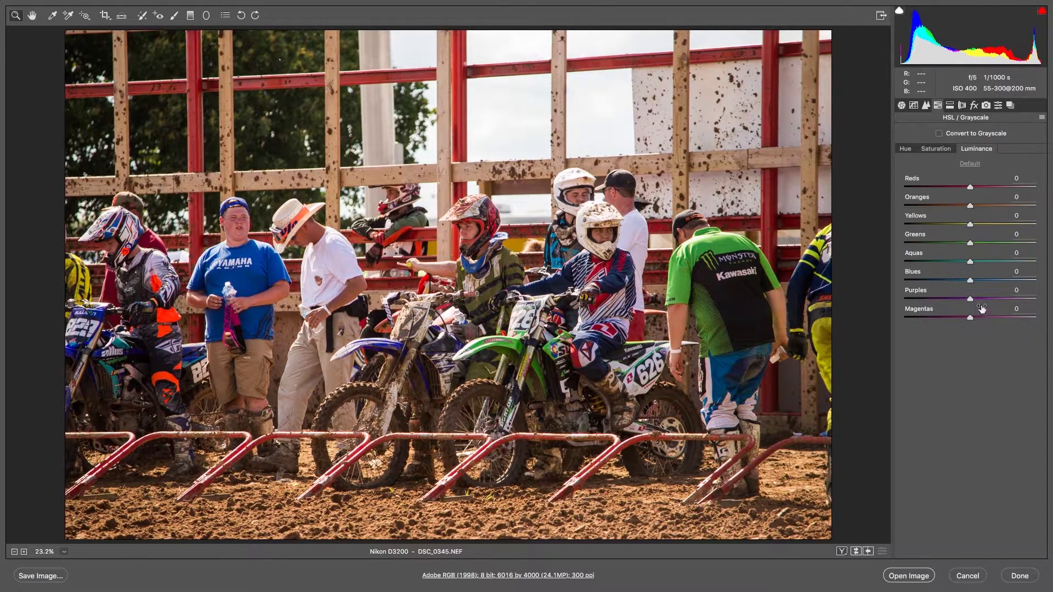
left_click(940, 149)
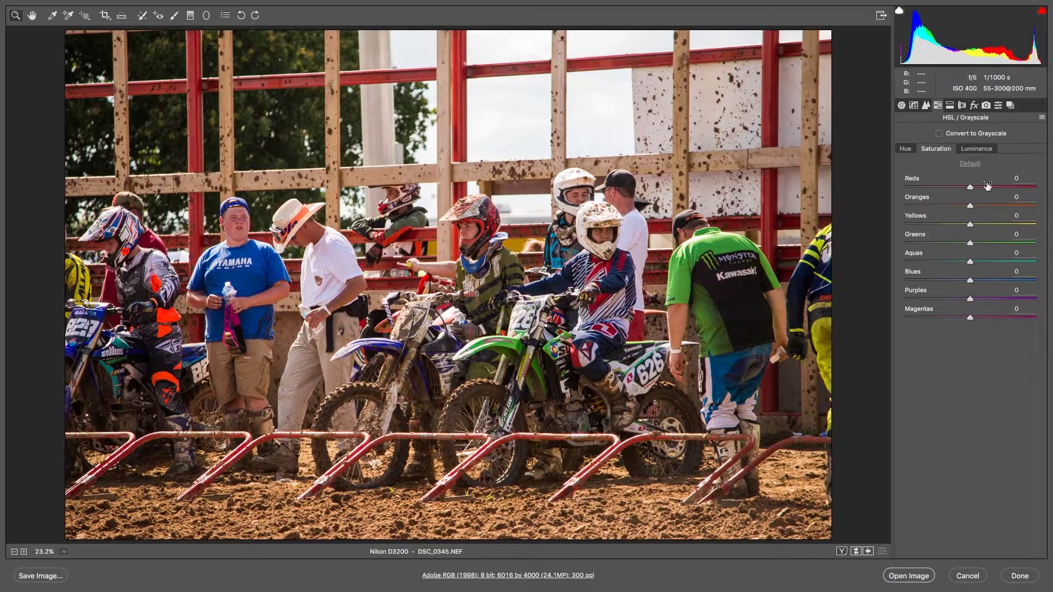
left_click(910, 149)
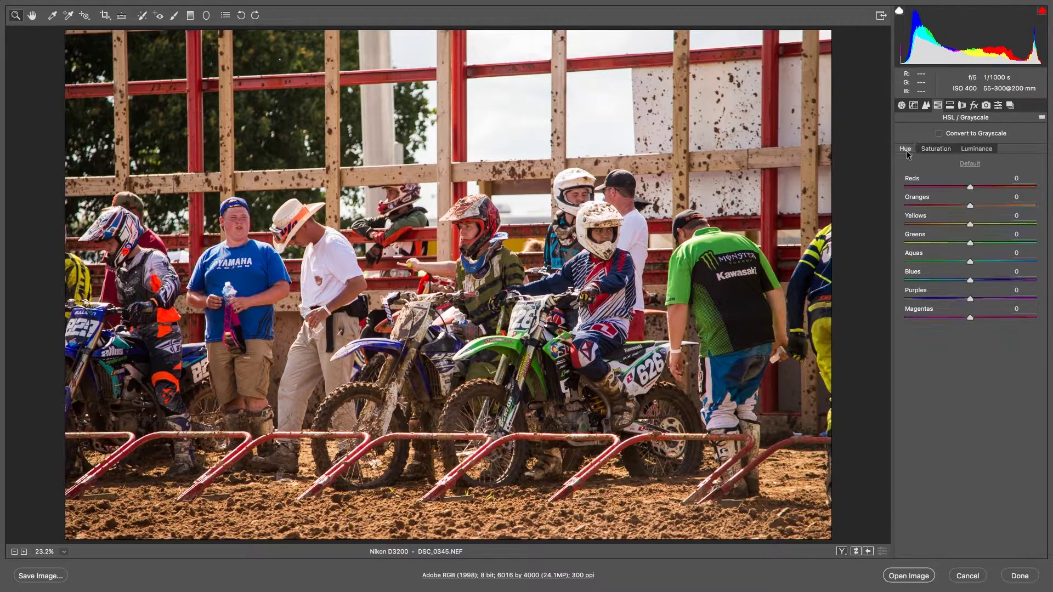
left_click(940, 152)
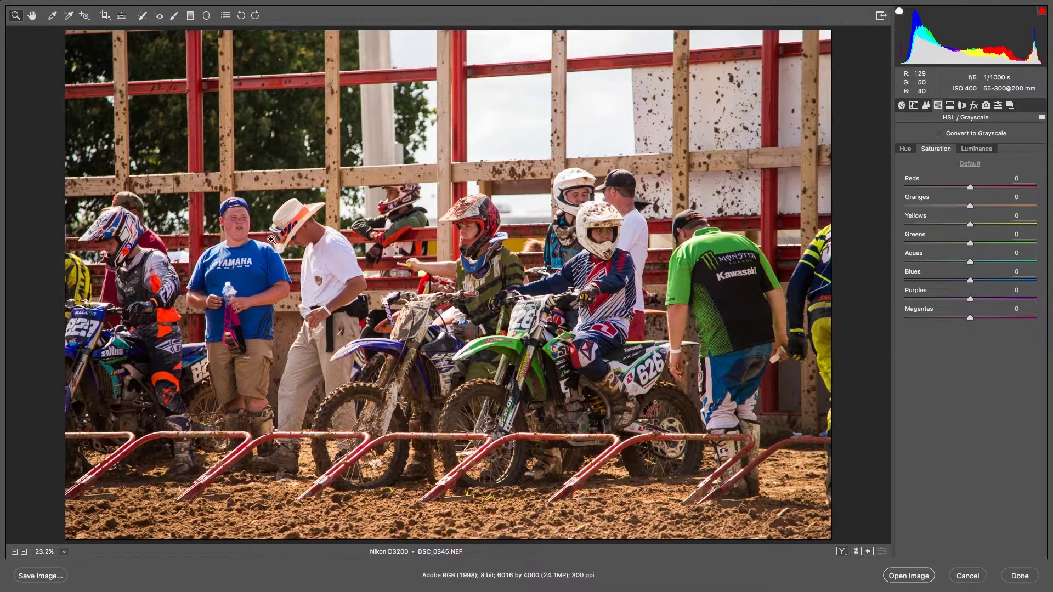
left_click(976, 148)
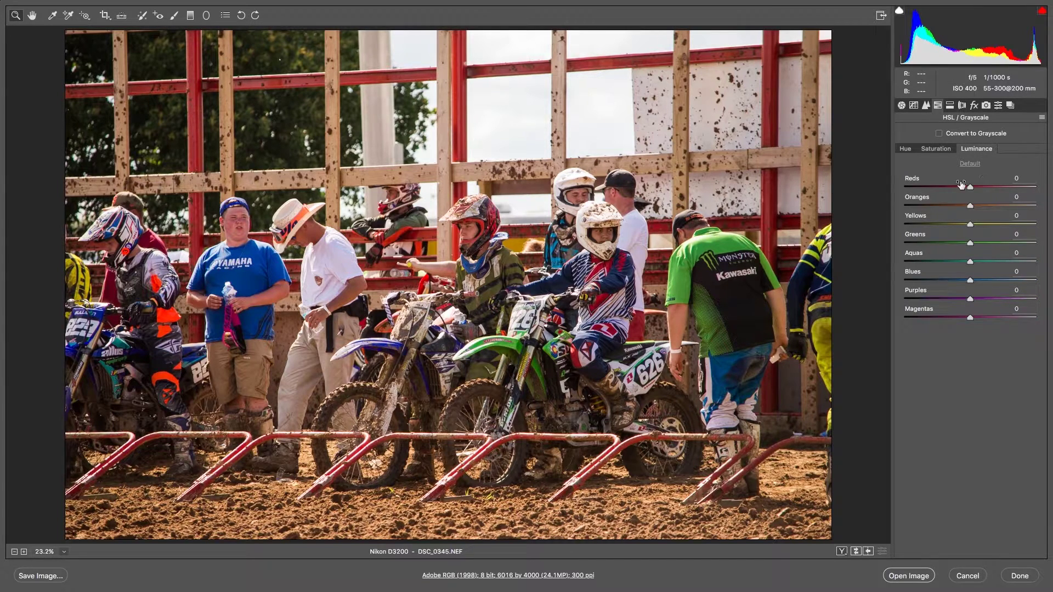
left_click_drag(977, 187, 982, 185)
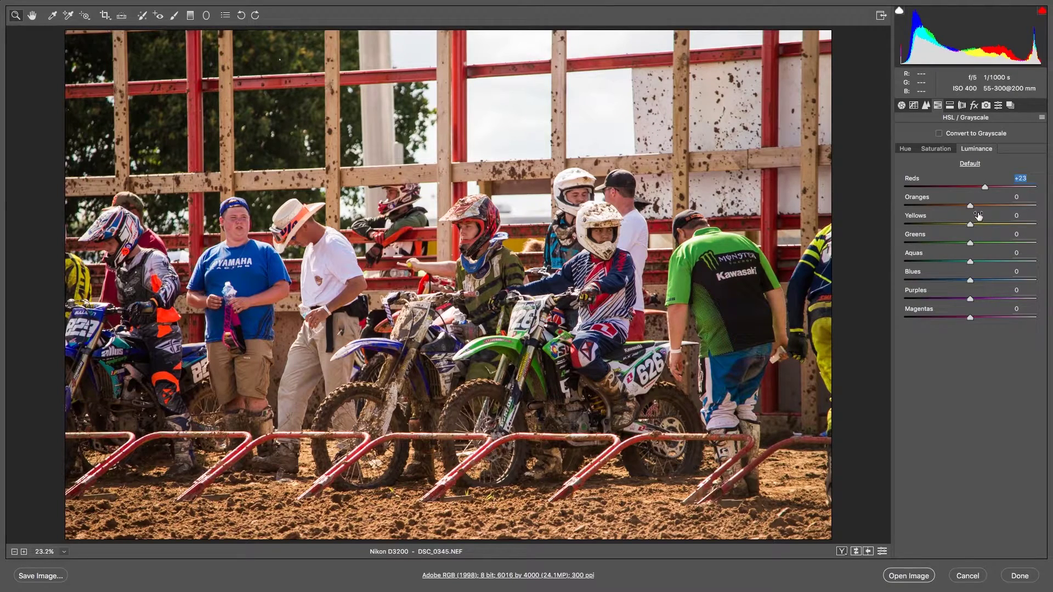
mouse_move(970, 206)
left_mouse_down()
mouse_move(1012, 205)
mouse_move(972, 205)
left_mouse_up()
left_click(972, 204)
Try luminance of +100 for Reds and -77 for Oranges, and restore them to +23 and +3.
left_click_drag(986, 187, 1041, 187)
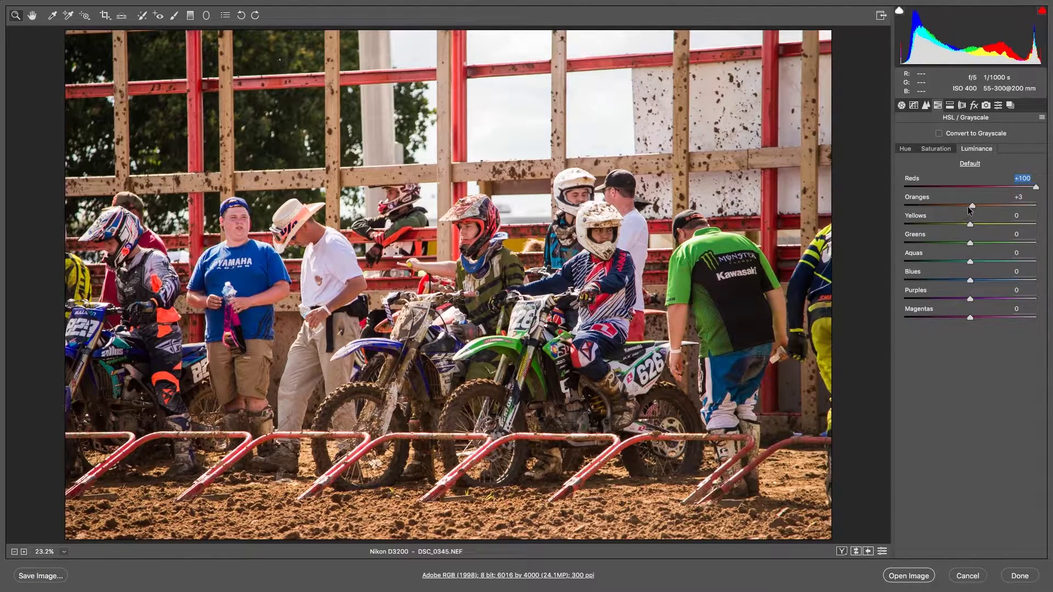
left_click_drag(971, 206, 919, 207)
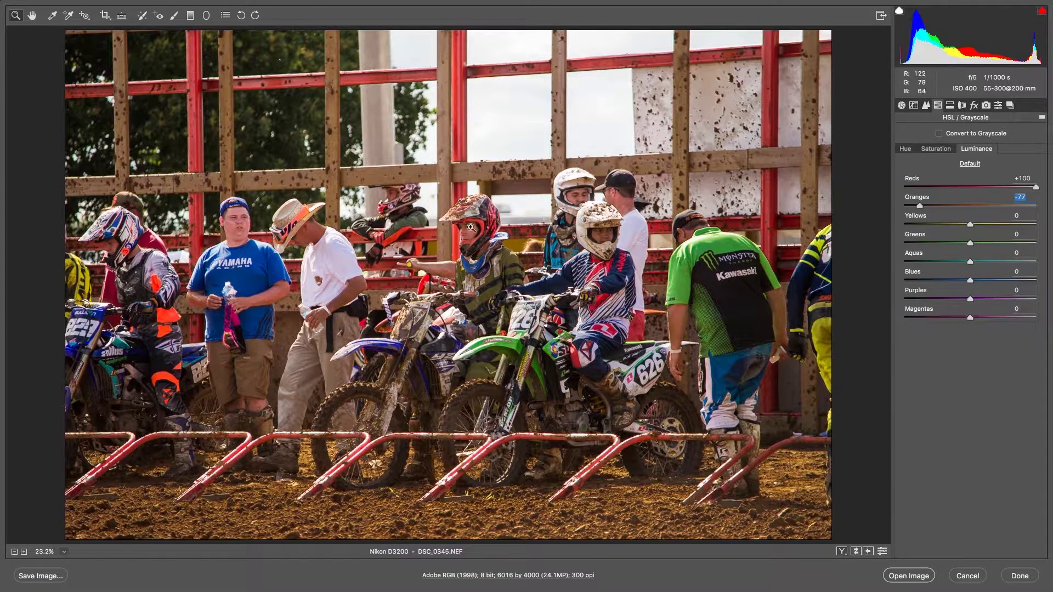
left_click(972, 206)
left_click(986, 187)
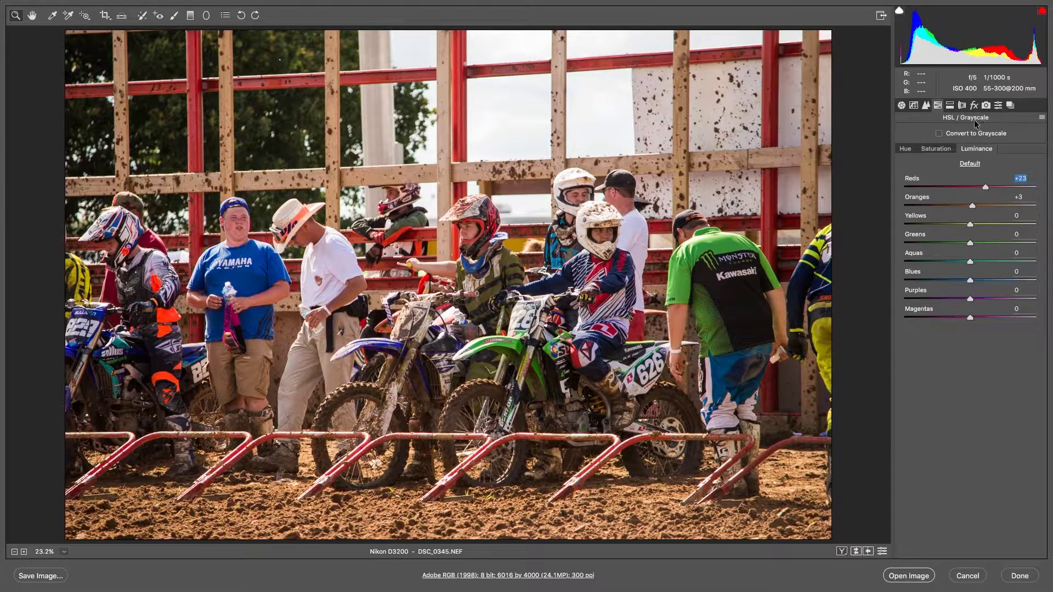
Try tinting the shadows with Split Toning at hues 227 and 155 and saturations 25 and 15, and reset the saturation to 0.
left_click(950, 106)
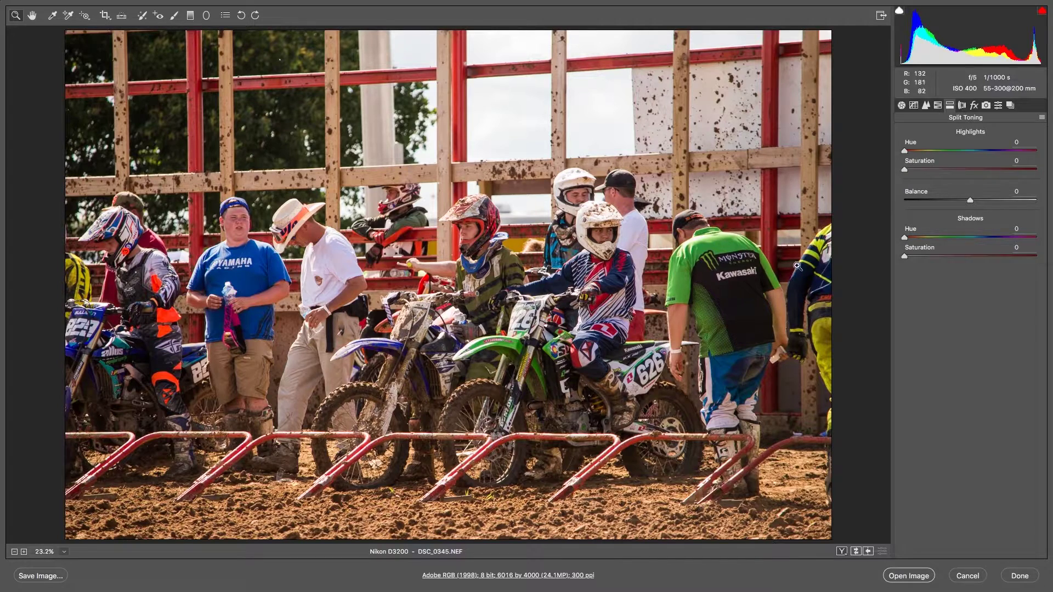
left_click_drag(917, 251, 989, 237)
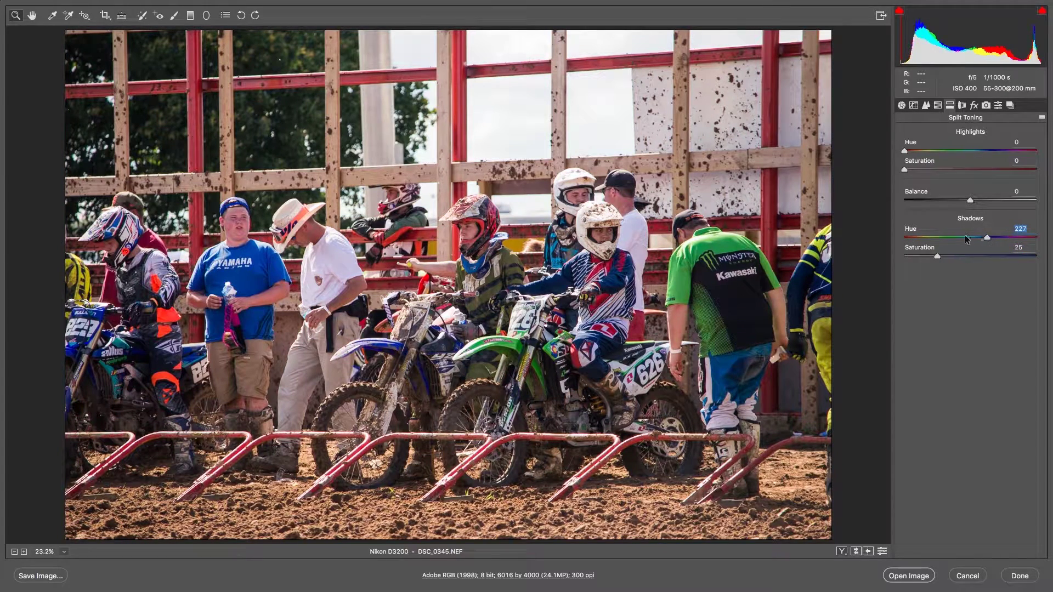
left_click(961, 237)
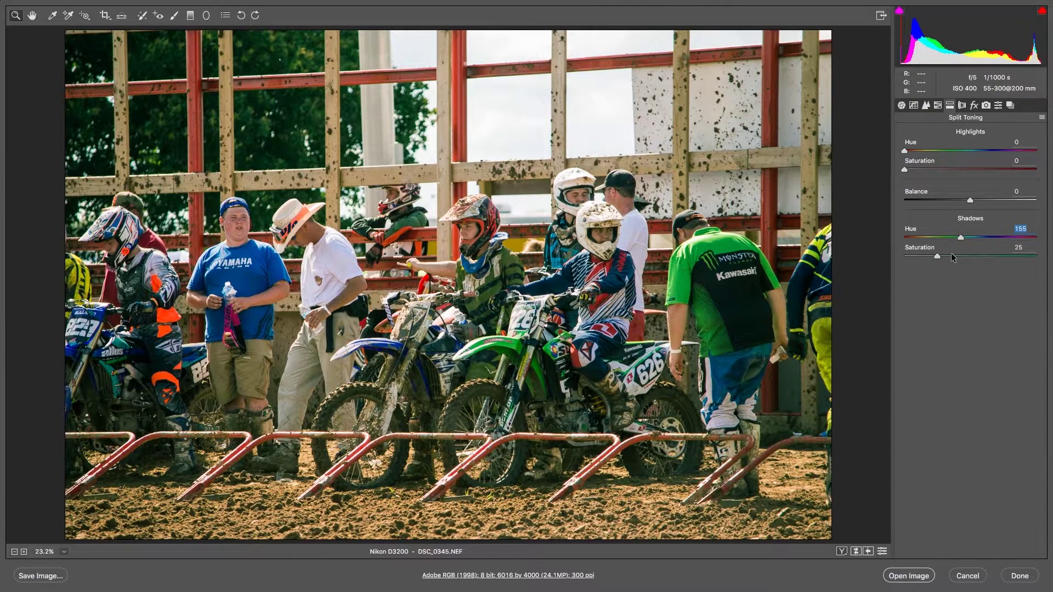
left_click_drag(936, 254, 922, 255)
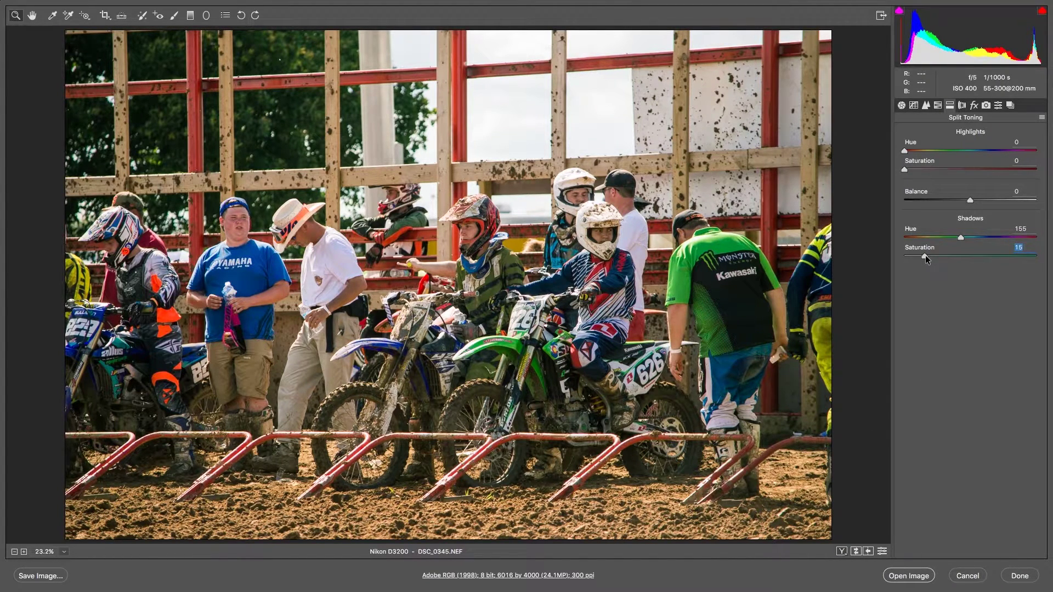
left_click_drag(926, 255, 901, 255)
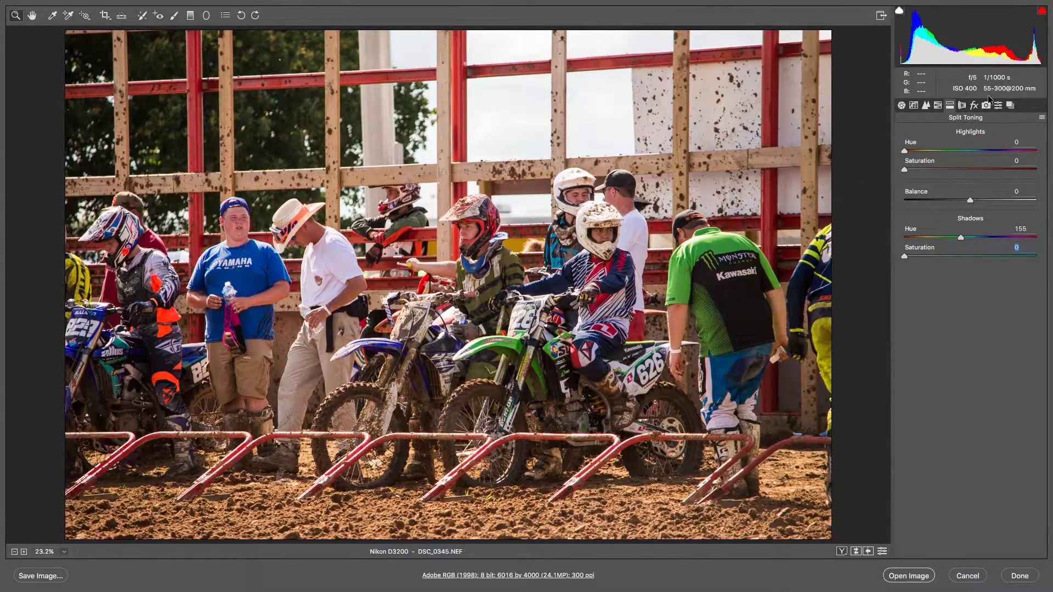
Review the Profile, Color and Manual lens correction options and compare the photo with lens profile corrections on and off.
left_click(965, 106)
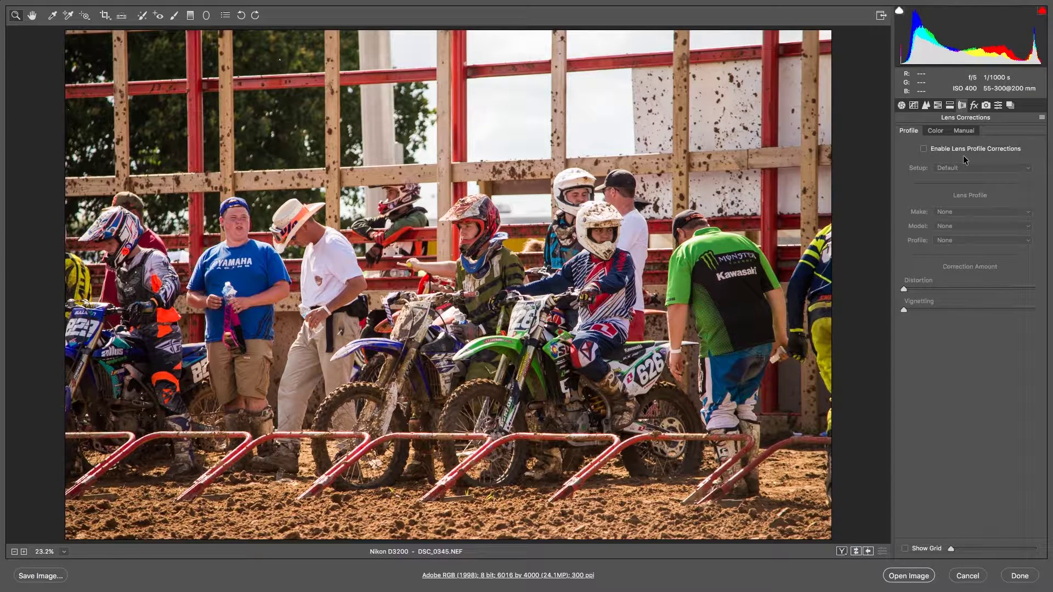
left_click(936, 131)
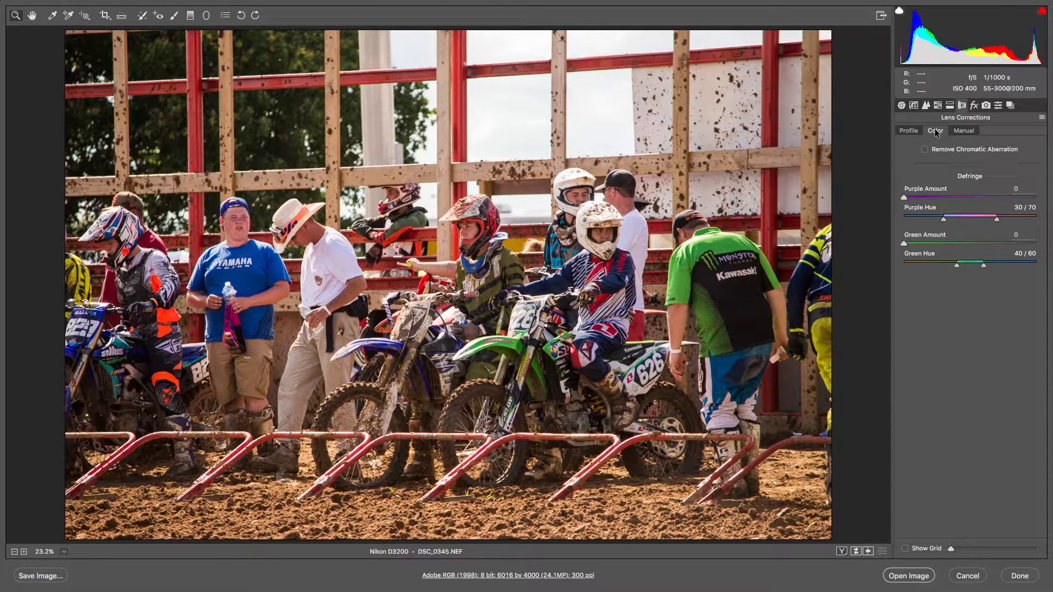
left_click(964, 130)
left_click(913, 130)
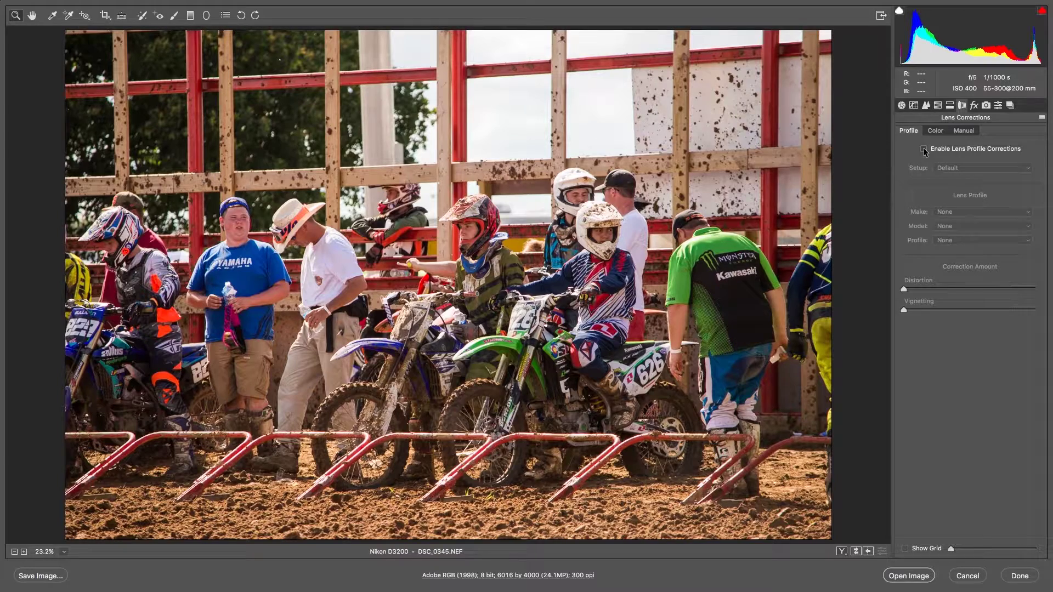
left_click(923, 149)
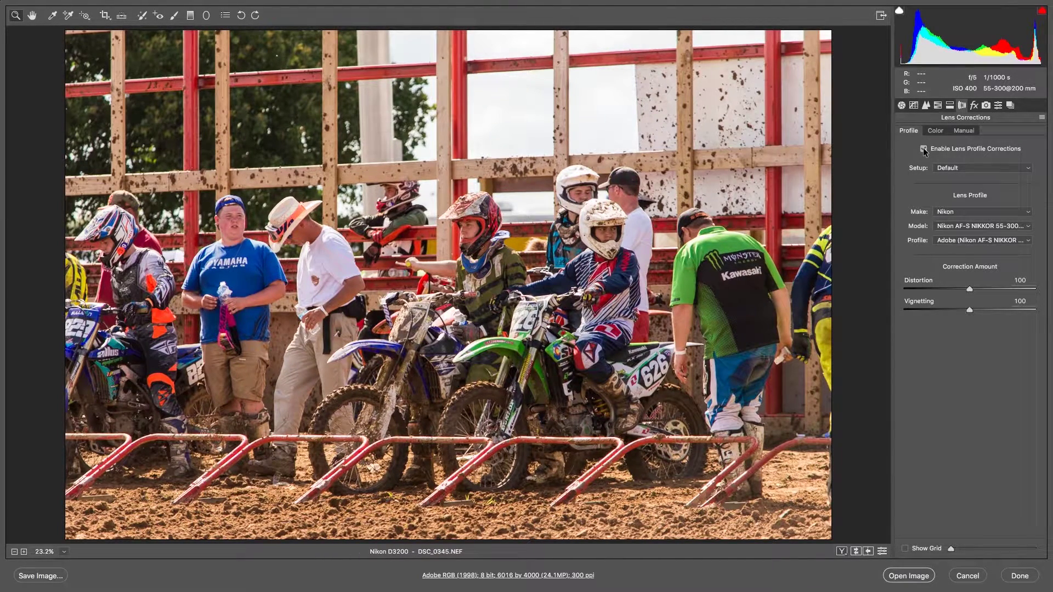
left_click(923, 149)
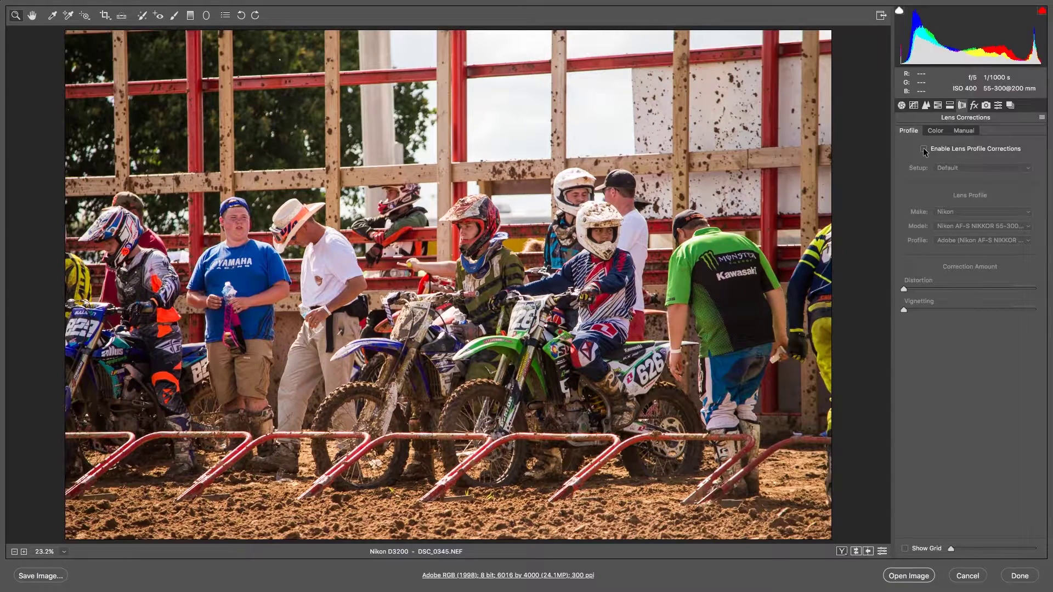
Enable lens profile corrections and set the correction amounts to 0 for Vignetting and 114 for Distortion.
left_click(923, 149)
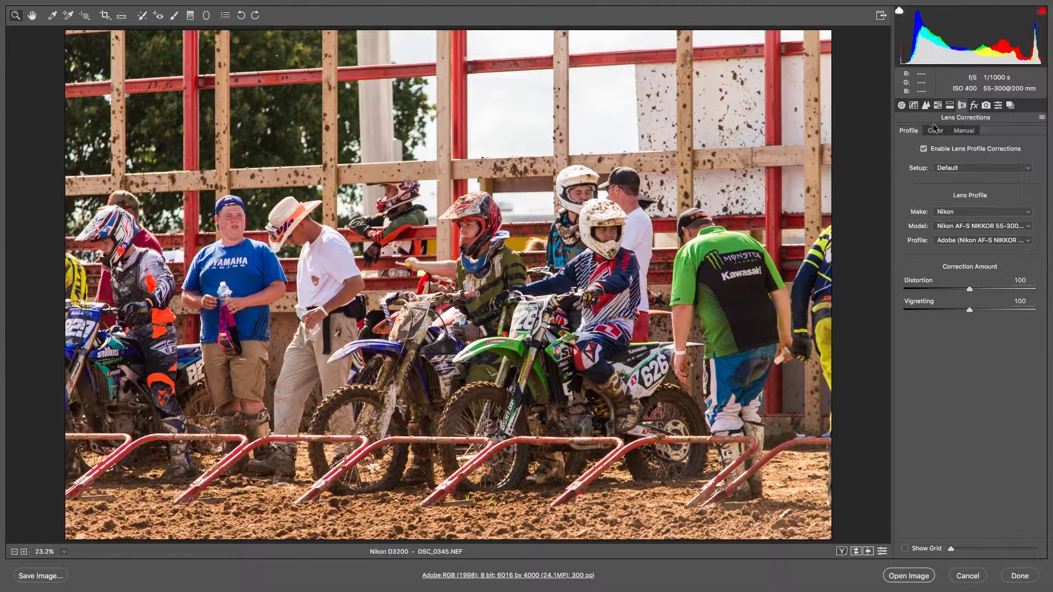
left_click(923, 149)
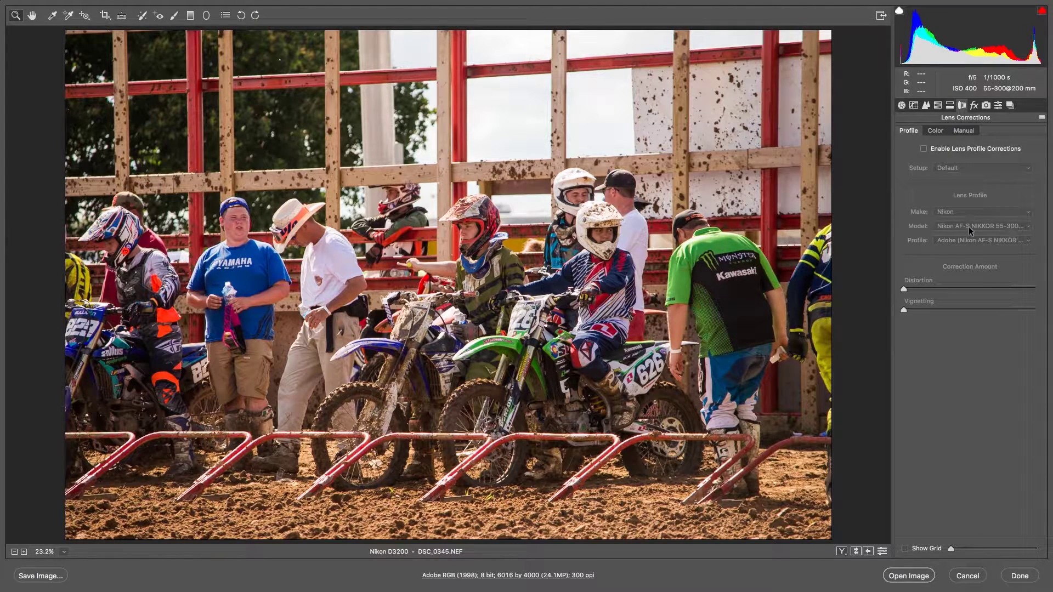
left_click(923, 149)
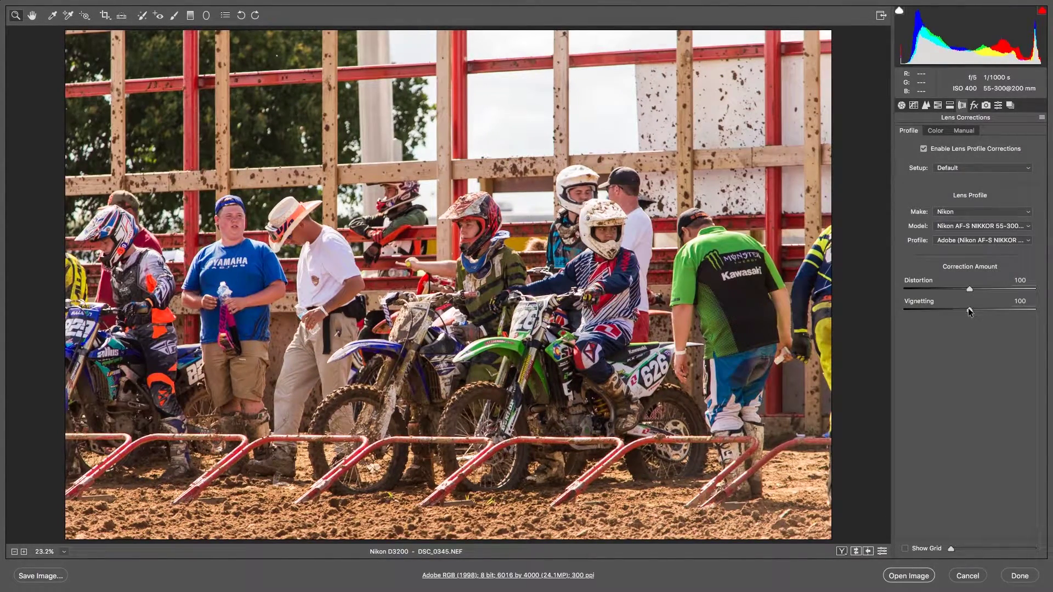
left_click_drag(969, 308, 883, 305)
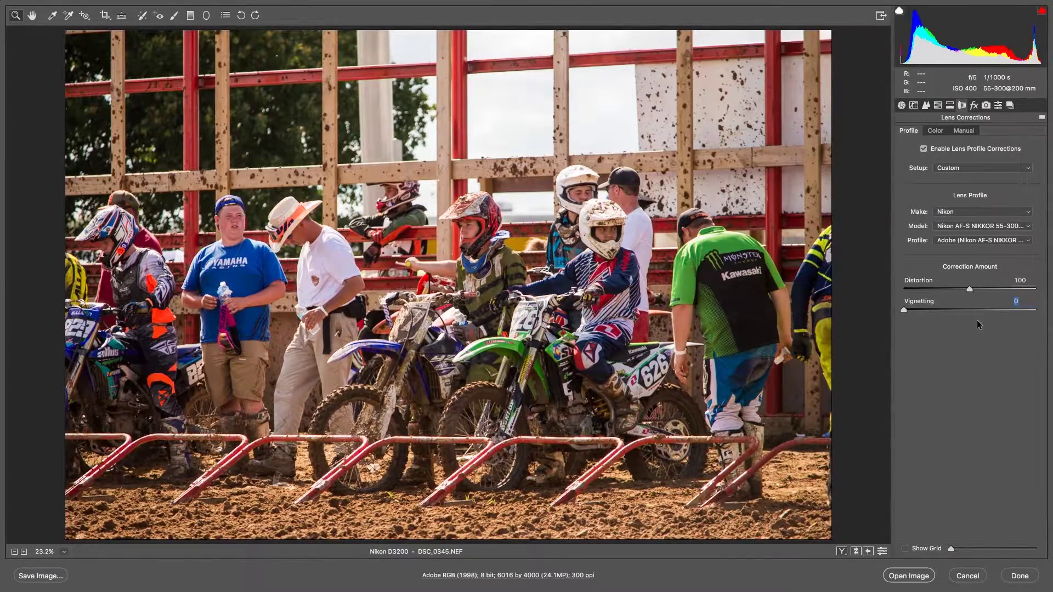
mouse_move(968, 290)
left_mouse_down()
mouse_move(995, 289)
mouse_move(792, 293)
mouse_move(977, 291)
left_mouse_up()
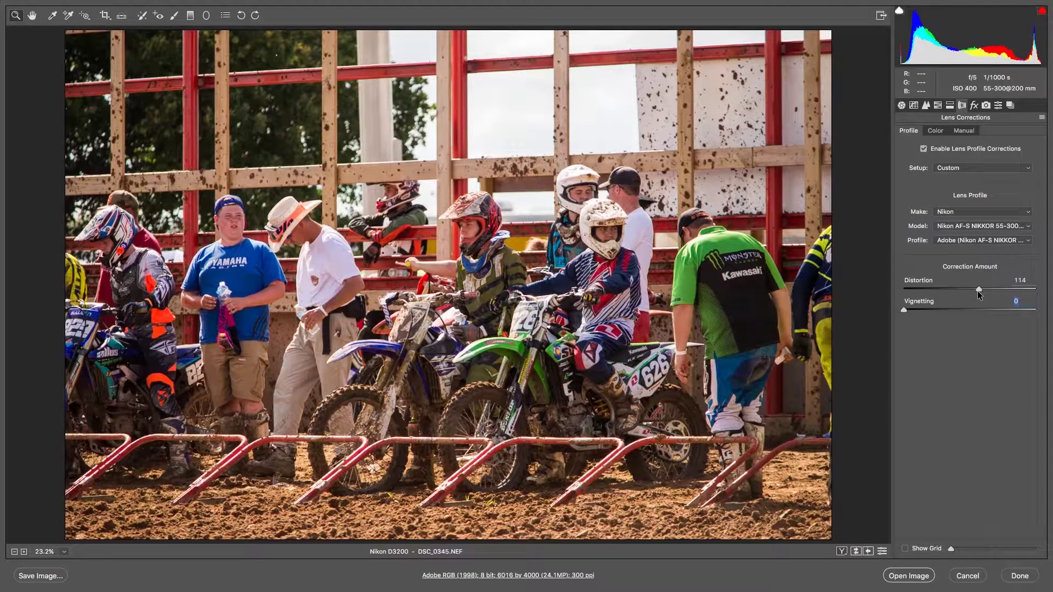
Try Dehaze amounts of -13 and +13 on the photo, and restore the amount to 0.
left_click(974, 105)
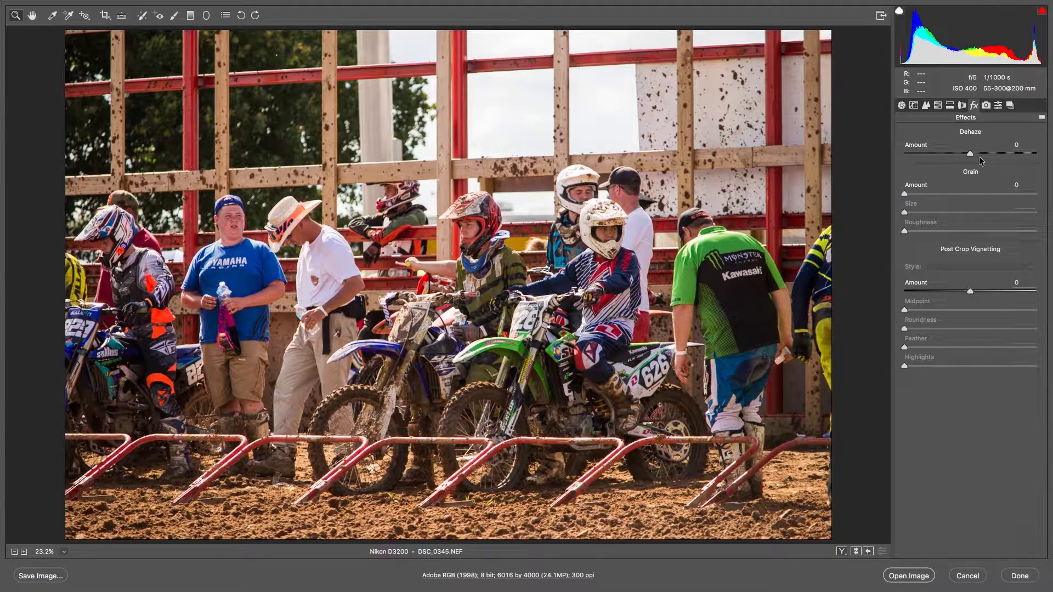
left_click_drag(967, 154, 960, 154)
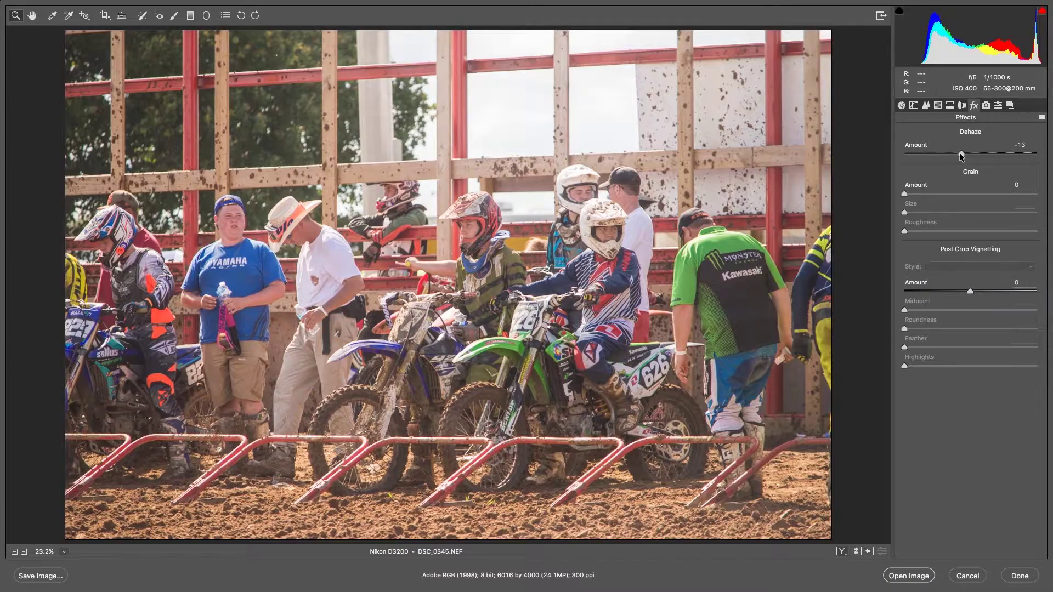
left_click_drag(961, 154, 979, 155)
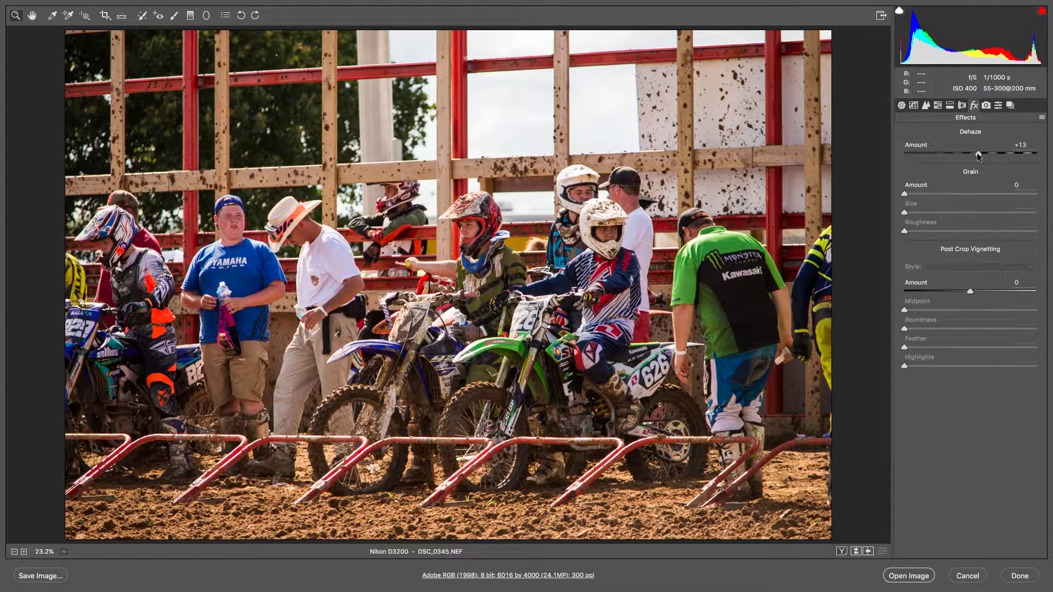
left_click_drag(978, 156, 968, 157)
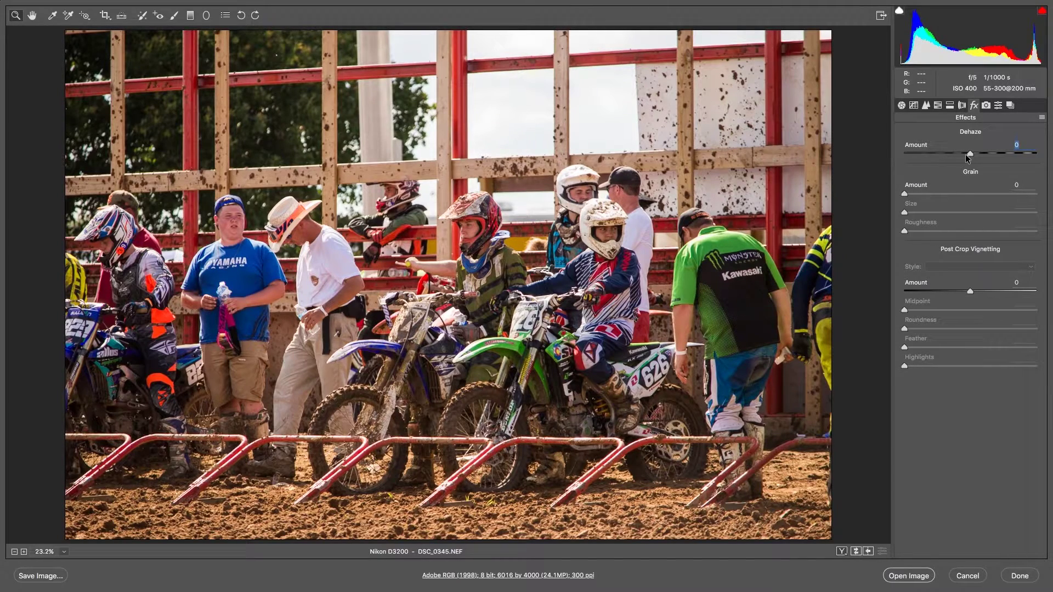
Apply a Post Crop Vignetting amount of -15 with Midpoint 0, Roundness +2, Feather 100 and Highlights 100.
left_click_drag(968, 290, 960, 294)
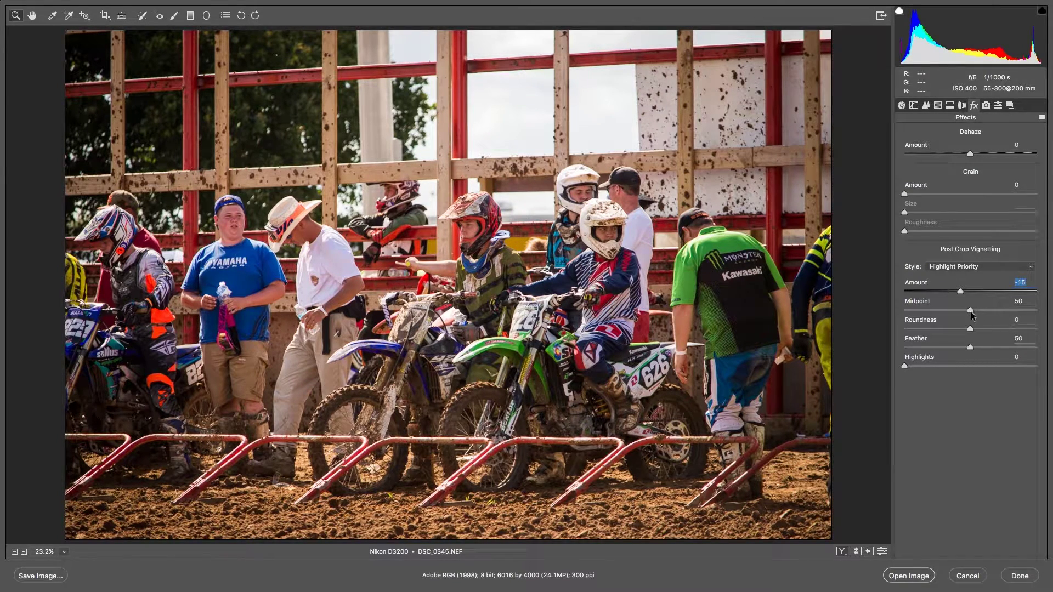
left_click_drag(971, 311, 866, 307)
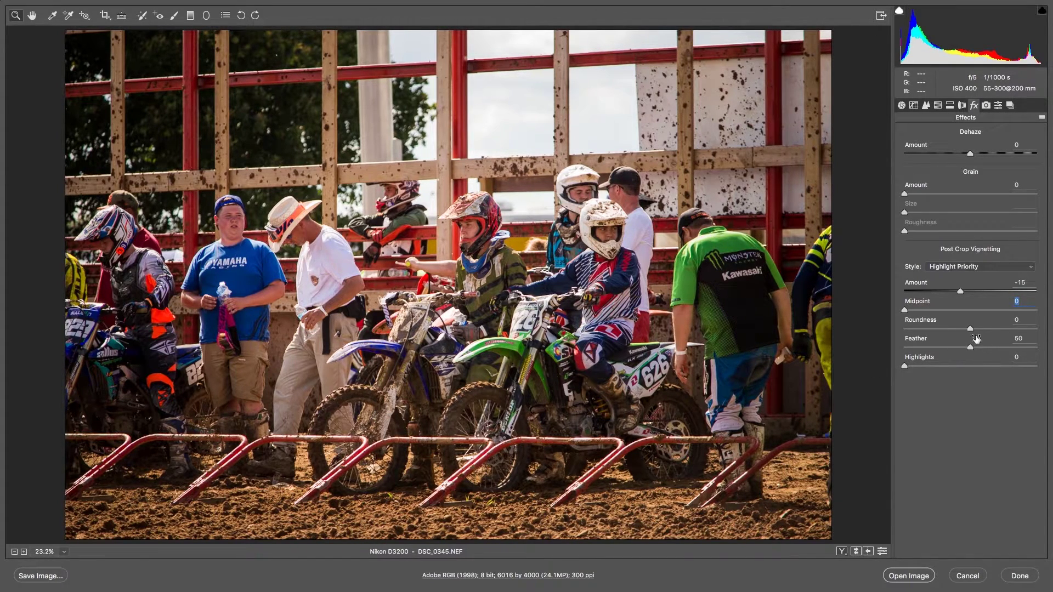
left_click_drag(951, 331, 971, 343)
left_click_drag(960, 348, 1046, 353)
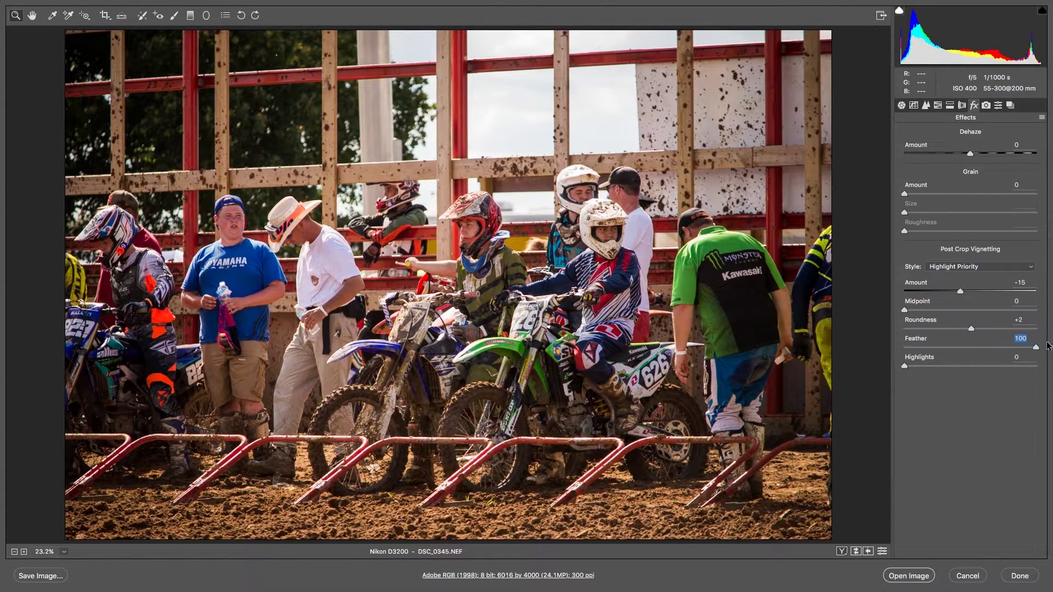
left_click_drag(1039, 347, 883, 348)
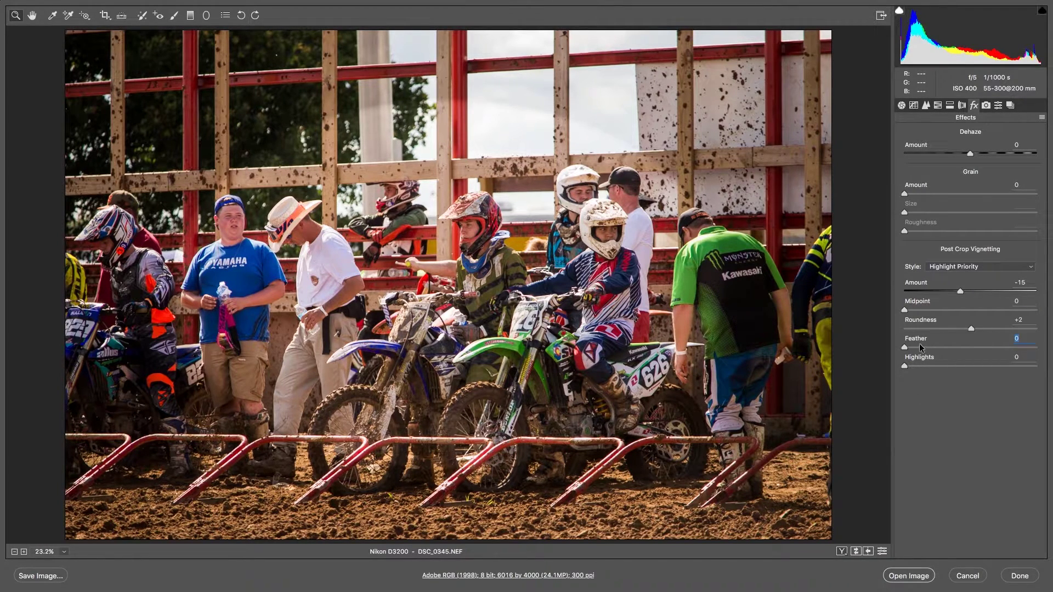
left_click_drag(904, 349, 1051, 360)
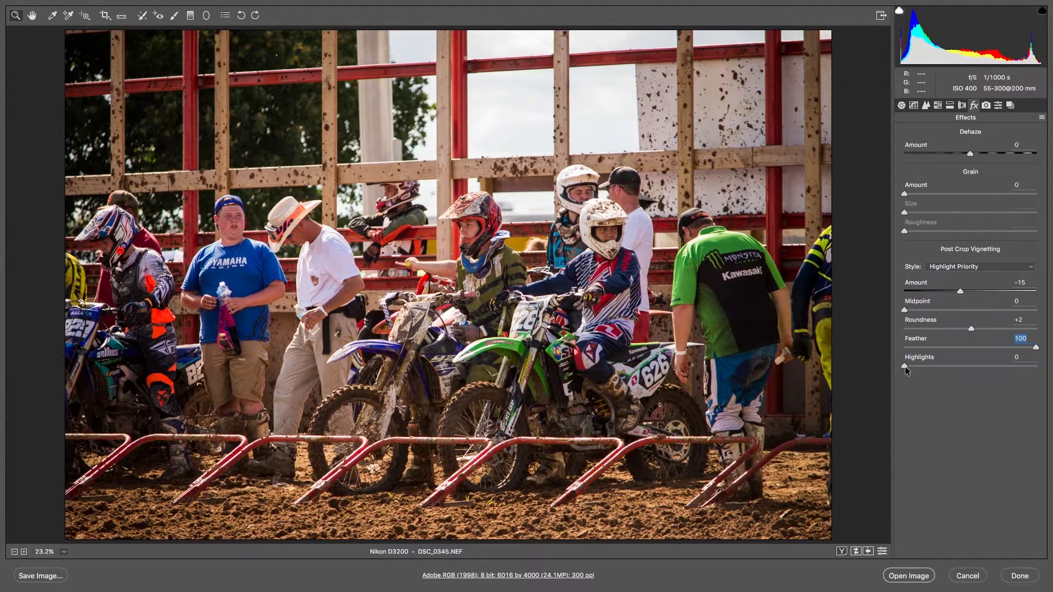
left_click_drag(904, 366, 1044, 373)
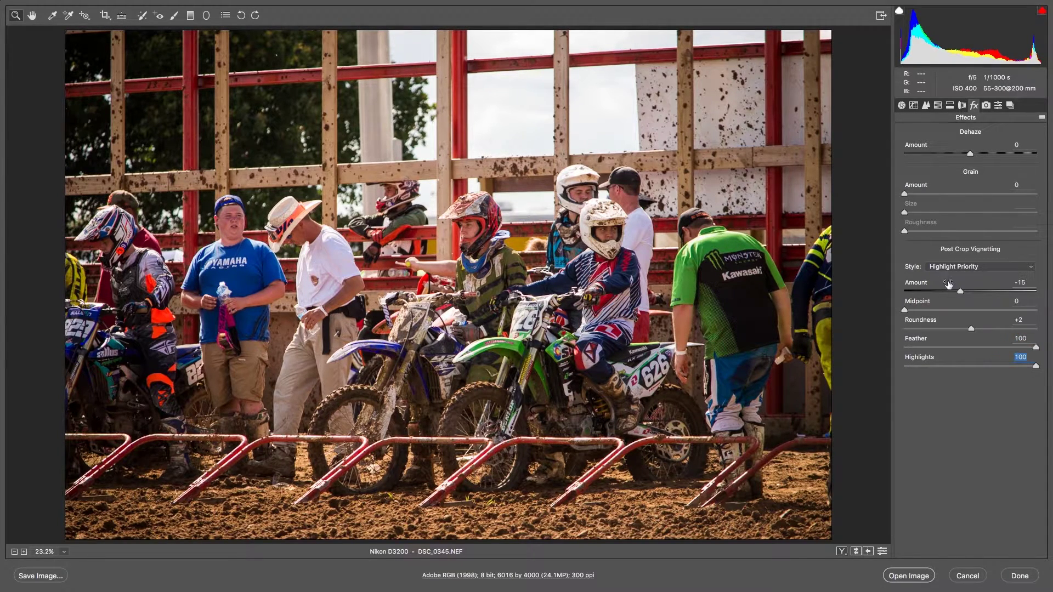
Examine the Camera Calibration profile, shadow tint and primary color controls, and recheck the Split Toning settings.
left_click(986, 106)
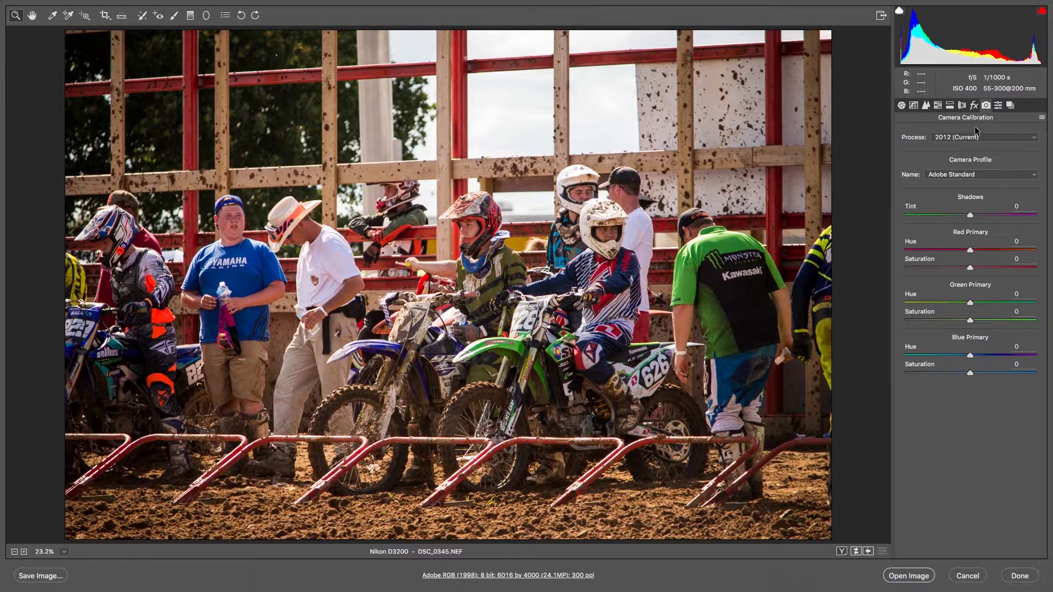
left_click(962, 106)
left_click(951, 104)
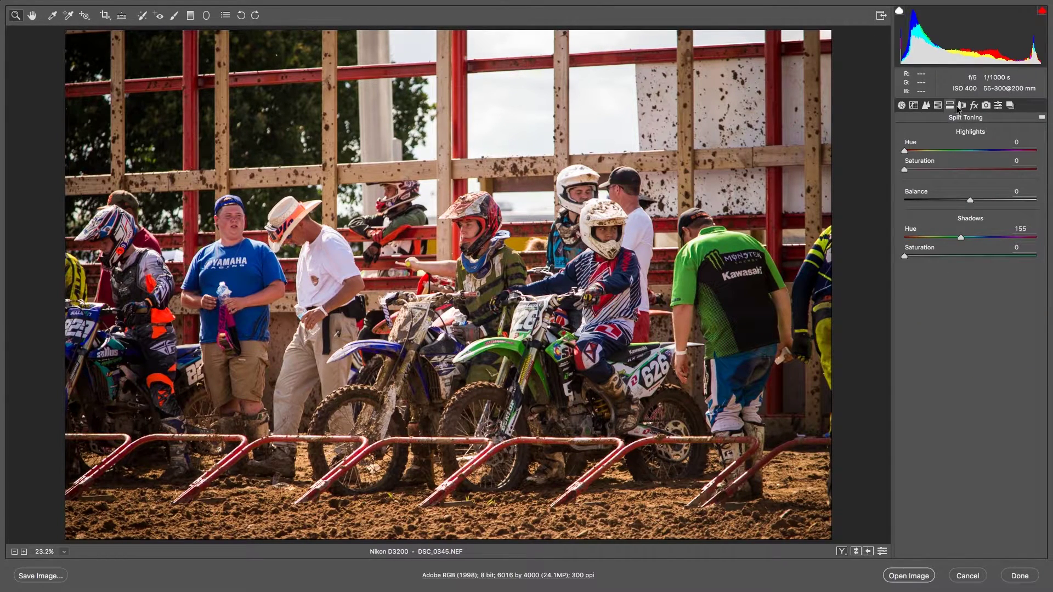
left_click(985, 104)
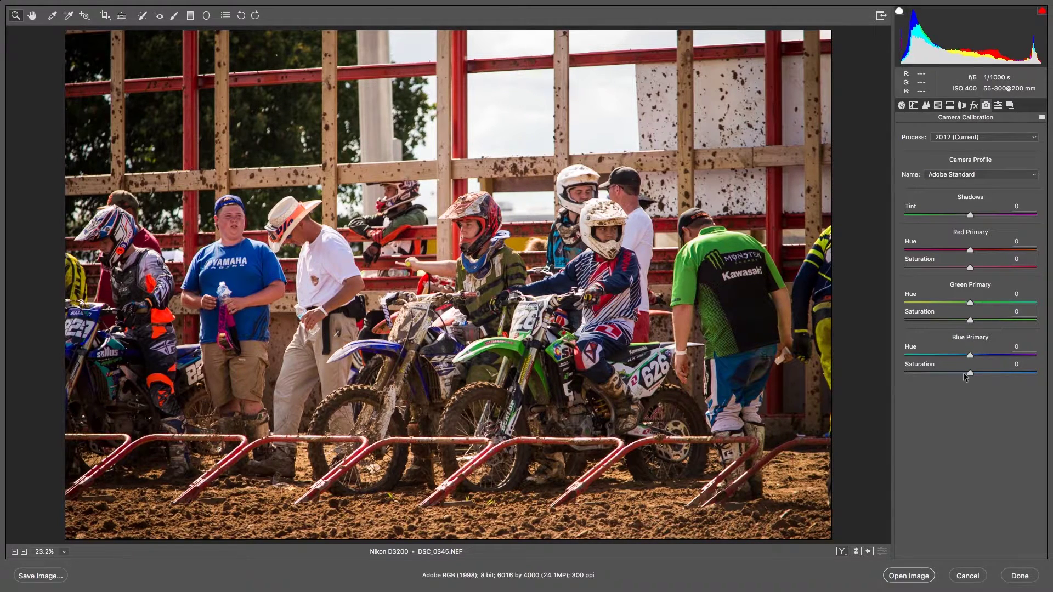
Review the saved presets, the New Preset options without creating one, the snapshots, and the Basic adjustments.
left_click(998, 106)
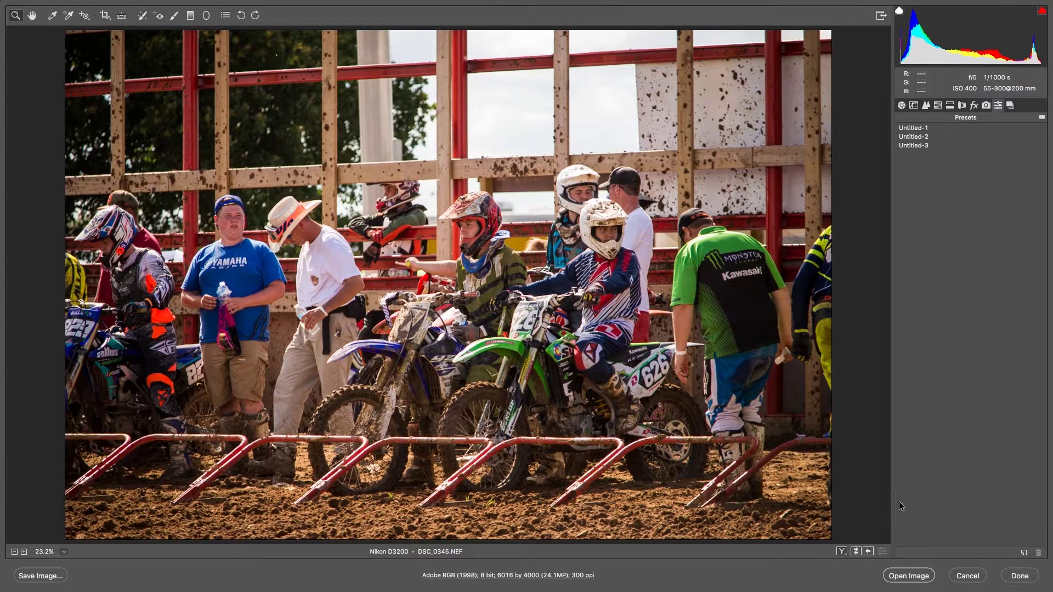
left_click(1024, 552)
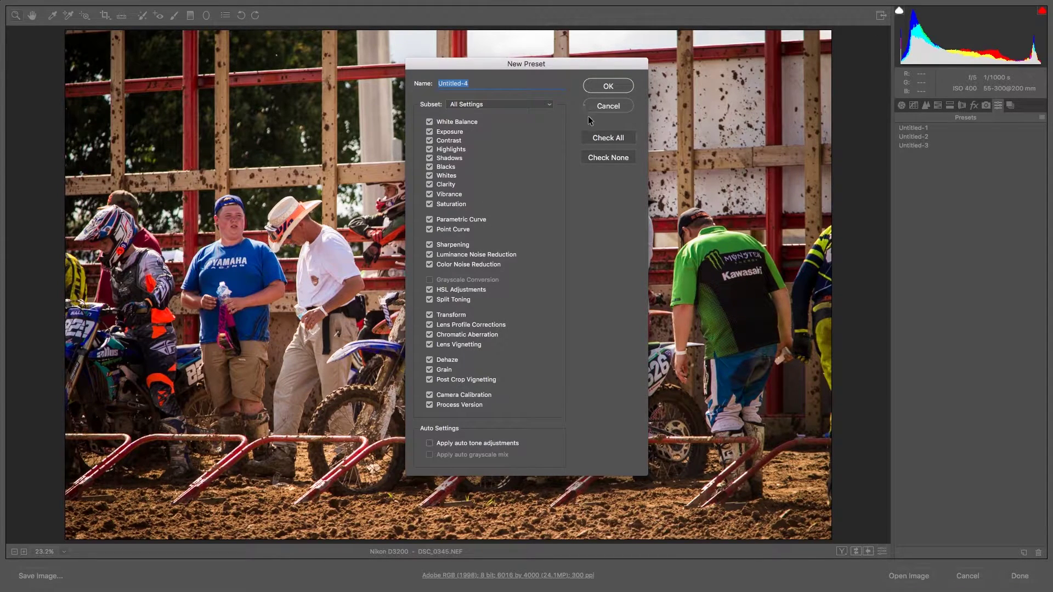
left_click(598, 105)
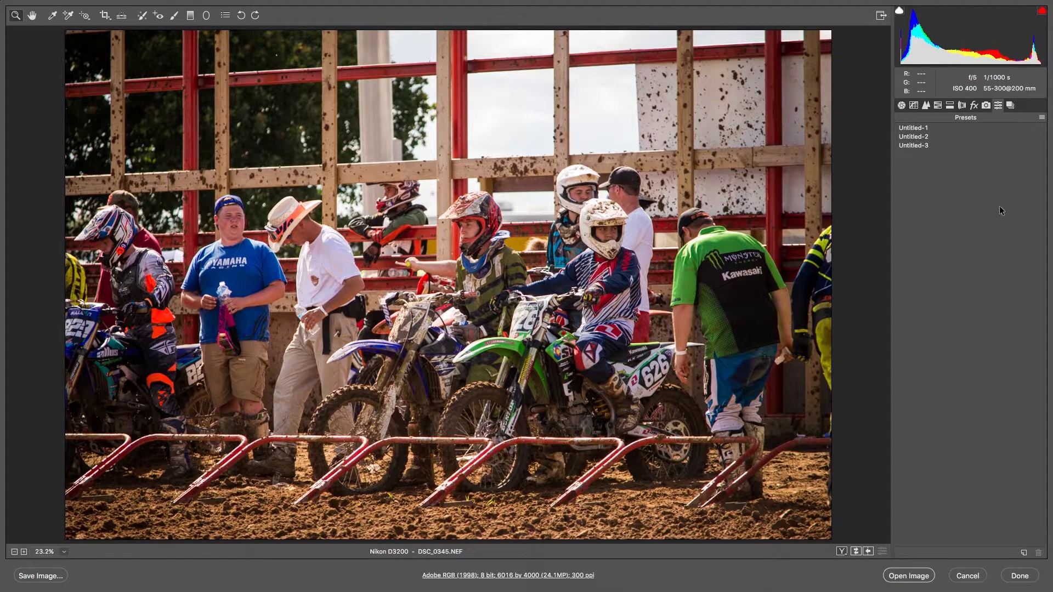
left_click(1010, 104)
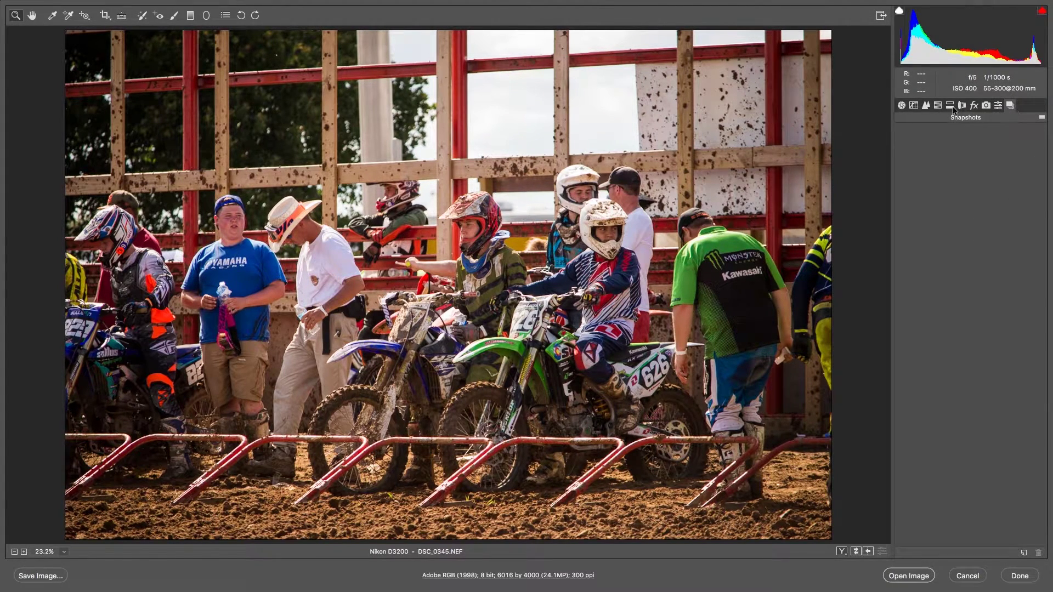
left_click(901, 105)
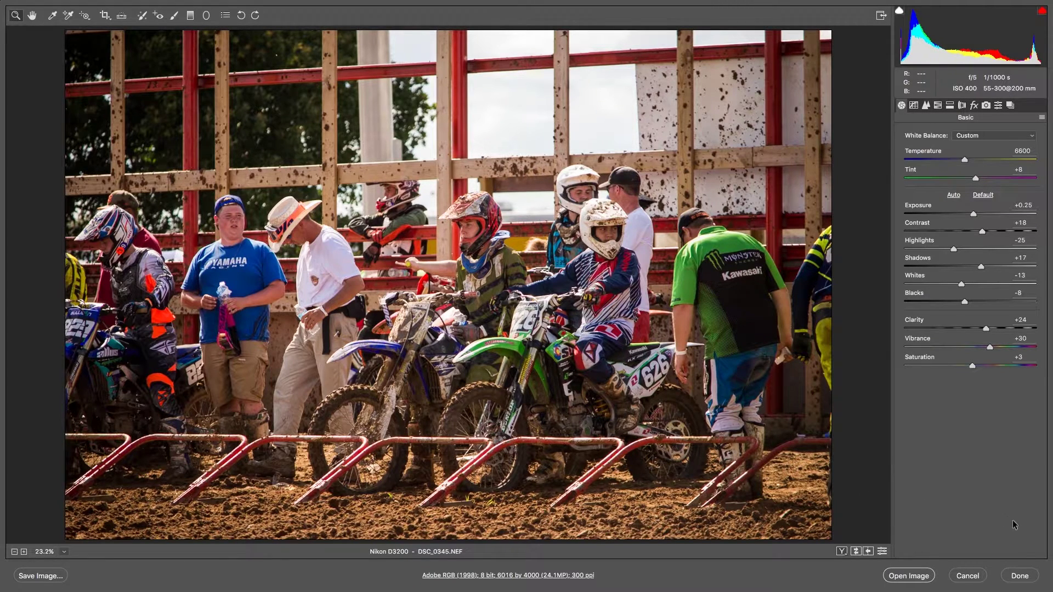
Finish the Camera Raw edits, keeping the settings, and reopen DSC_0345.NEF from the Desktop folder.
left_click(1020, 576)
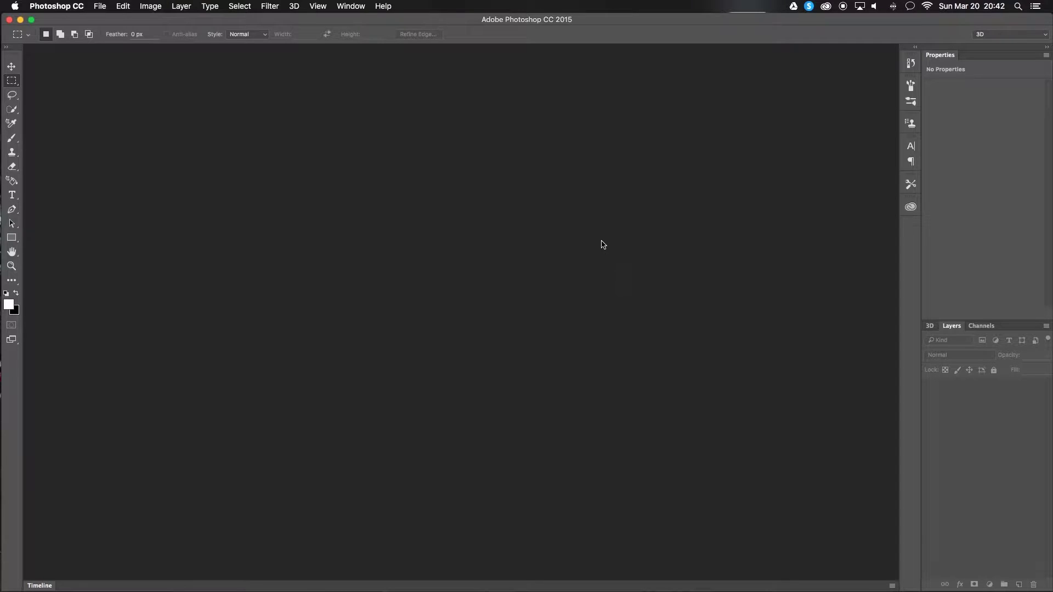
mouse_move(325, 591)
left_click(228, 564)
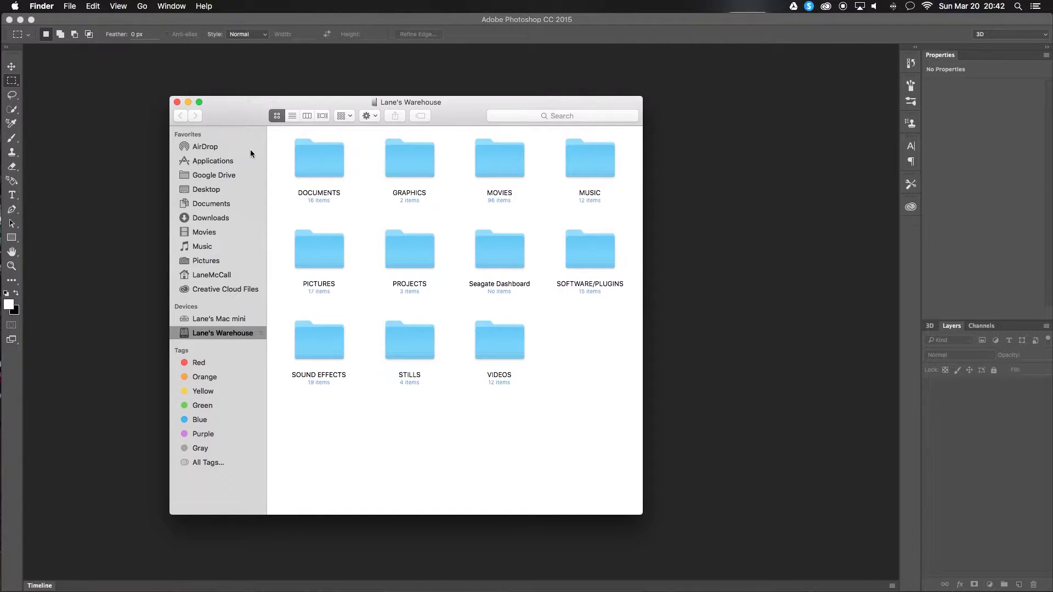
left_click(207, 190)
left_click_drag(320, 146, 137, 168)
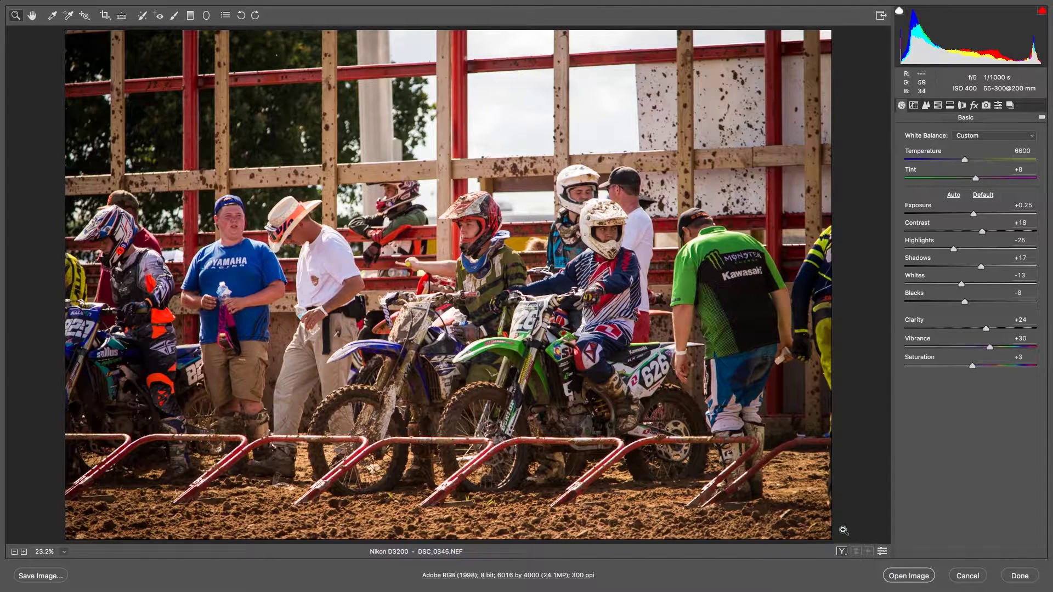
Open the adjusted raw photo as a Photoshop document and look over the available image and filter commands.
left_click(914, 576)
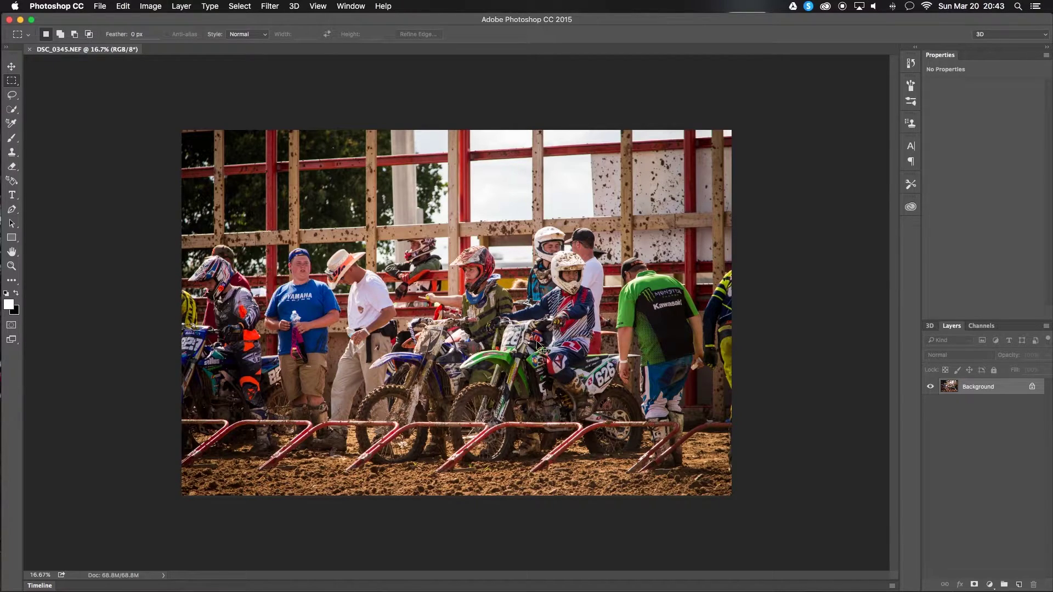
scroll(541, 349, "up", 2)
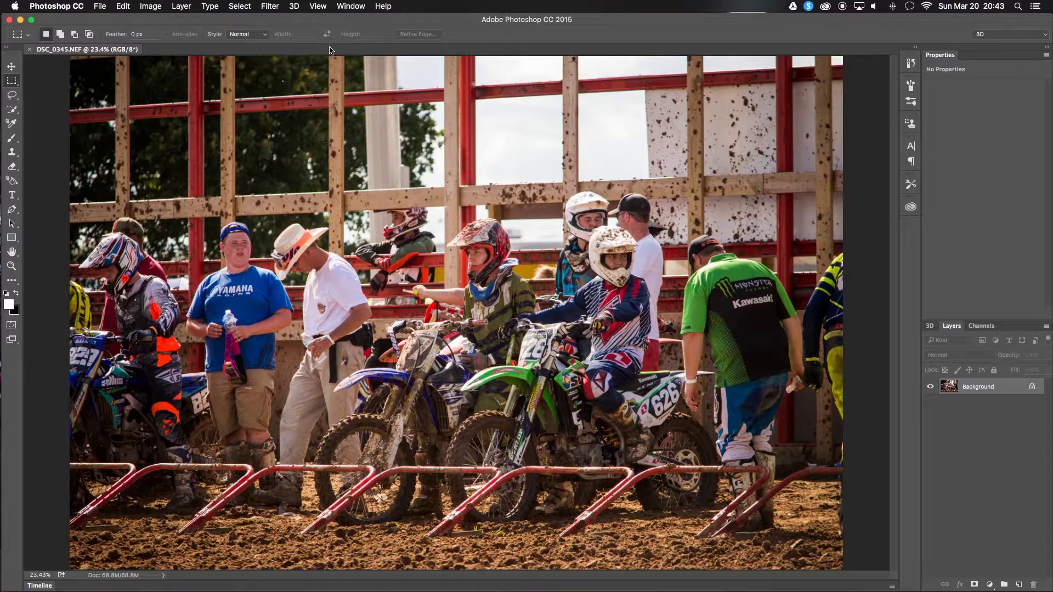
left_click(192, 5)
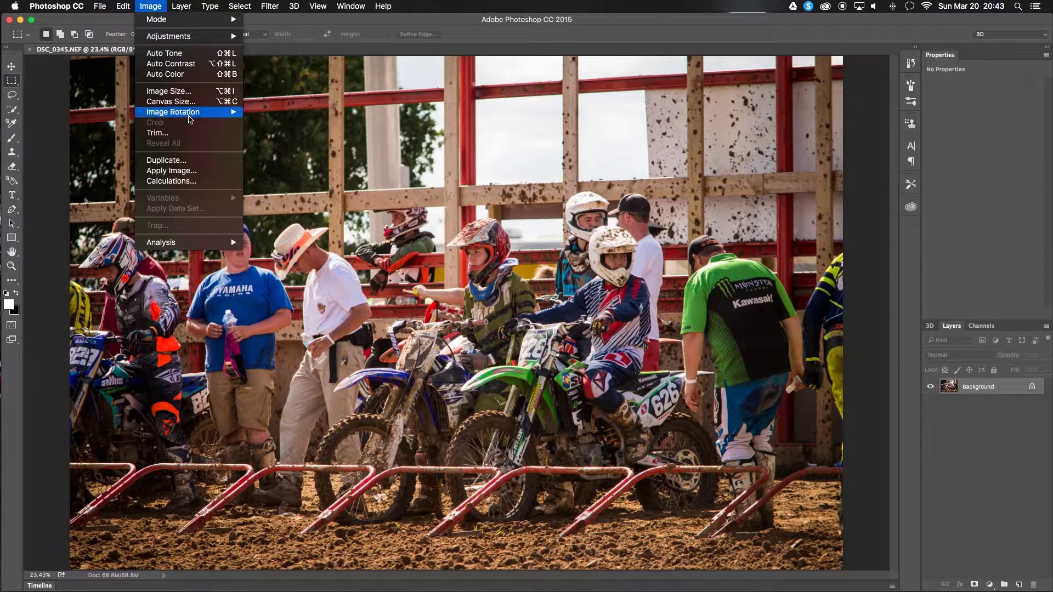
mouse_move(269, 4)
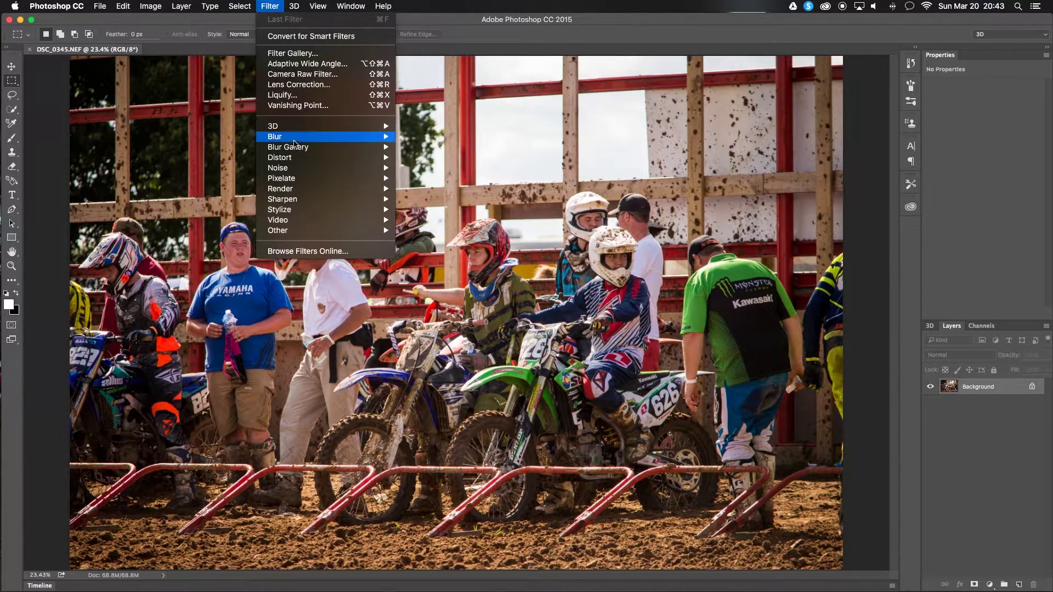
Try cooling the motocross photo to Temperature -33 with the Camera Raw Filter.
mouse_move(299, 230)
left_click(475, 350)
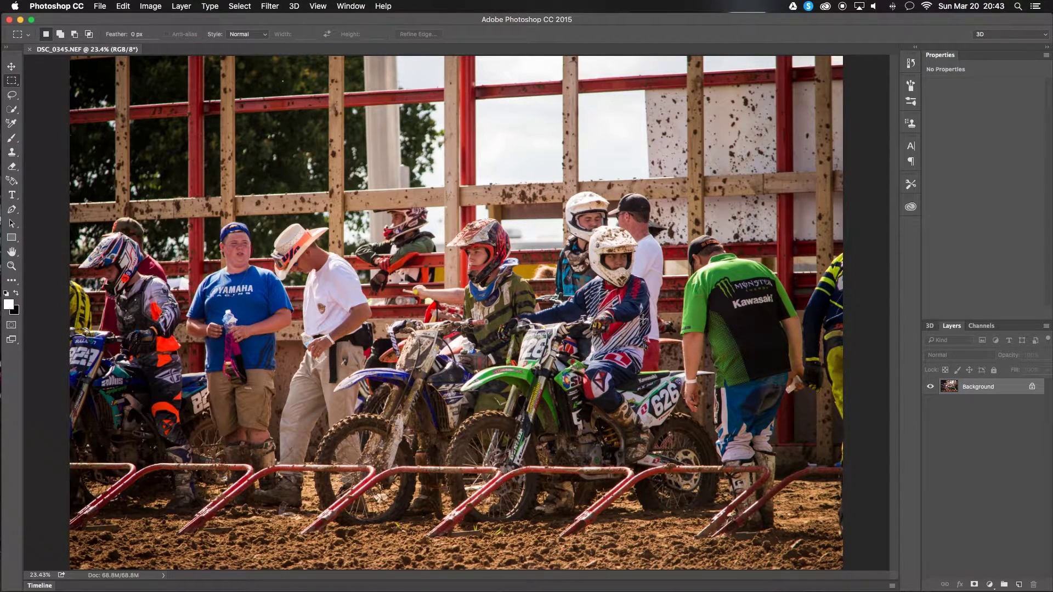
left_click(271, 6)
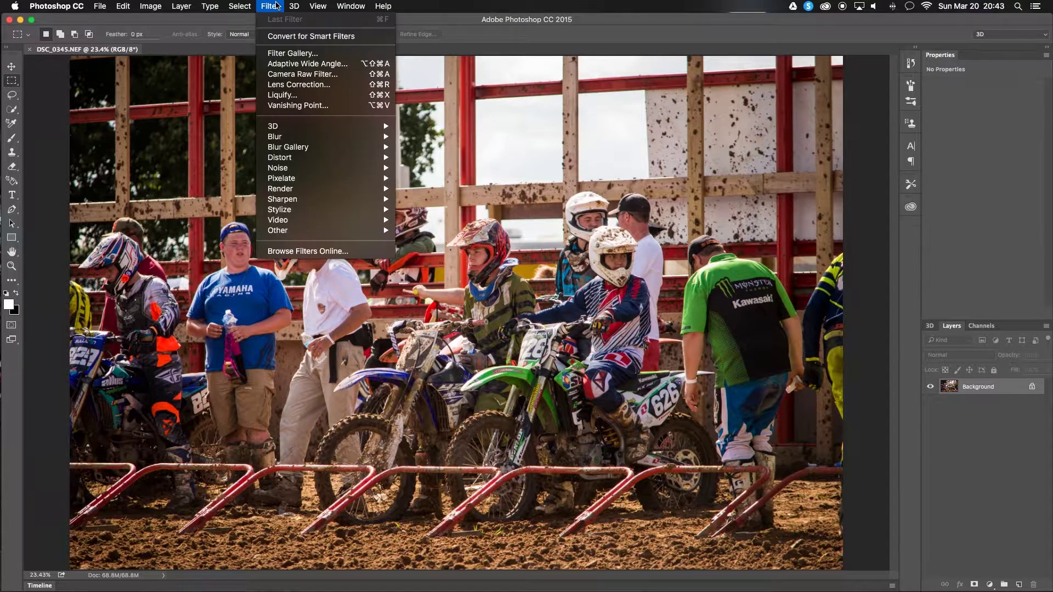
left_click(284, 75)
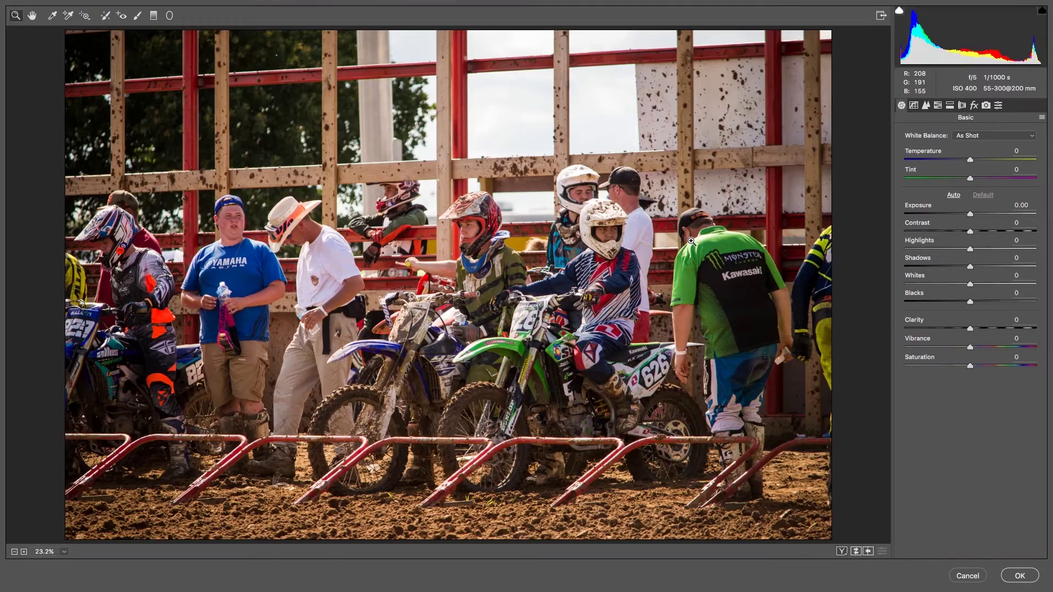
left_click_drag(972, 159, 951, 159)
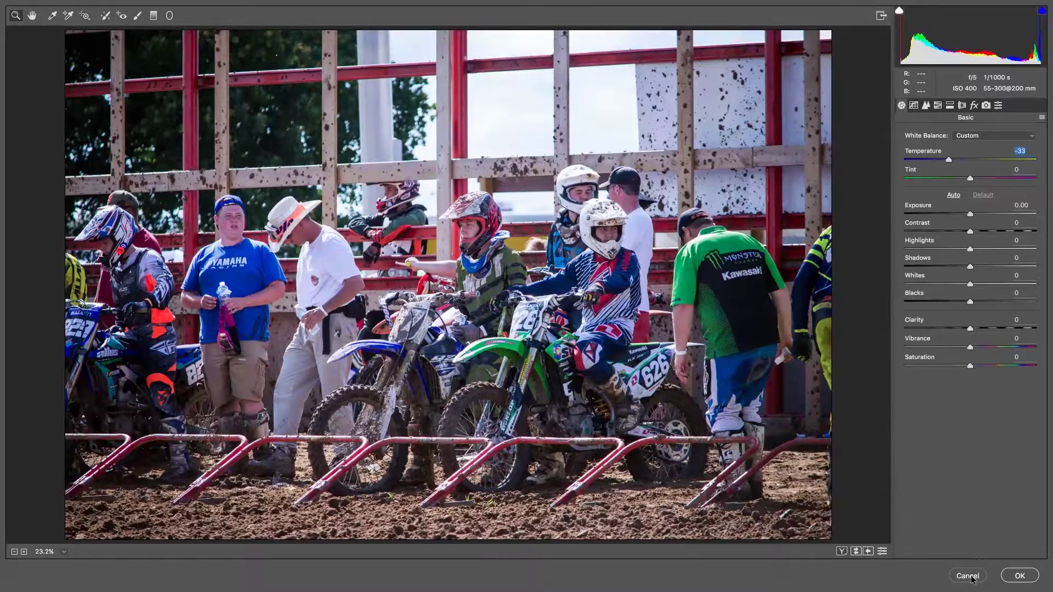
left_click(968, 576)
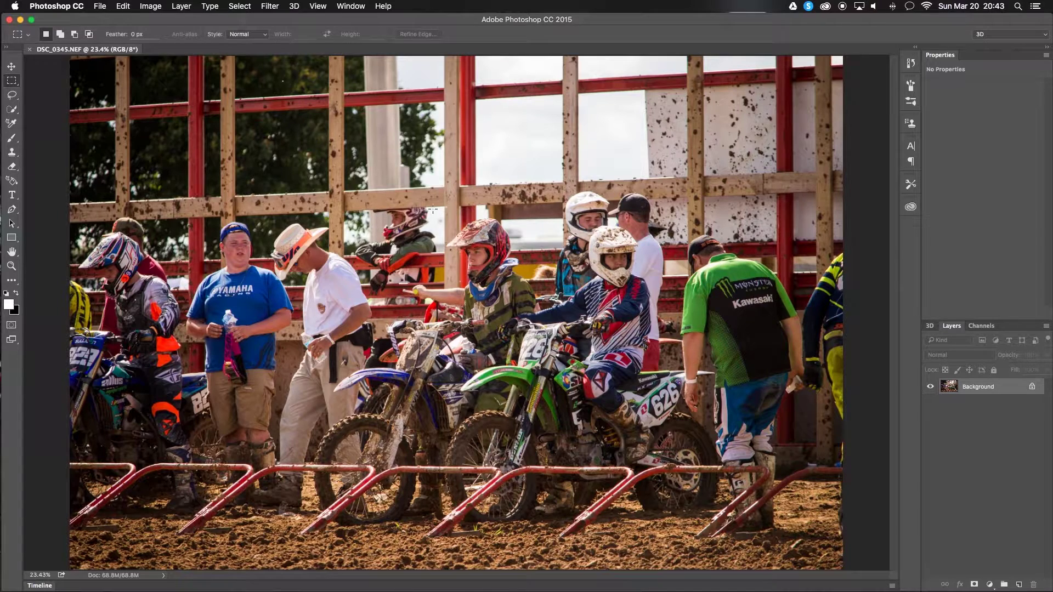
Save the photo to the Desktop as DSC_0345.jpg in JPEG format at quality 12 Maximum, Baseline ("Standard"), and close the document.
left_click(100, 6)
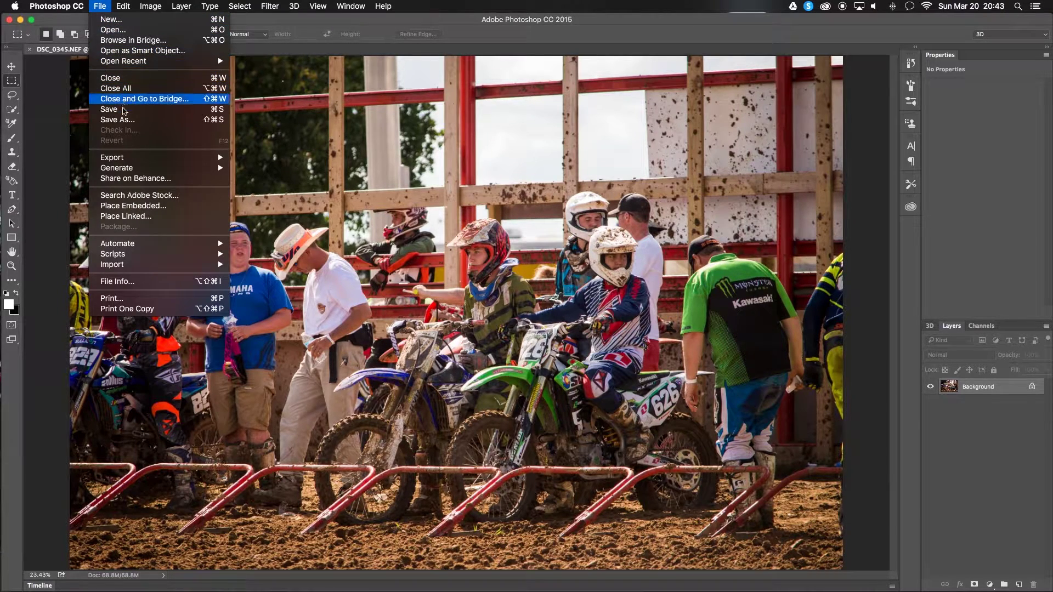
left_click(118, 120)
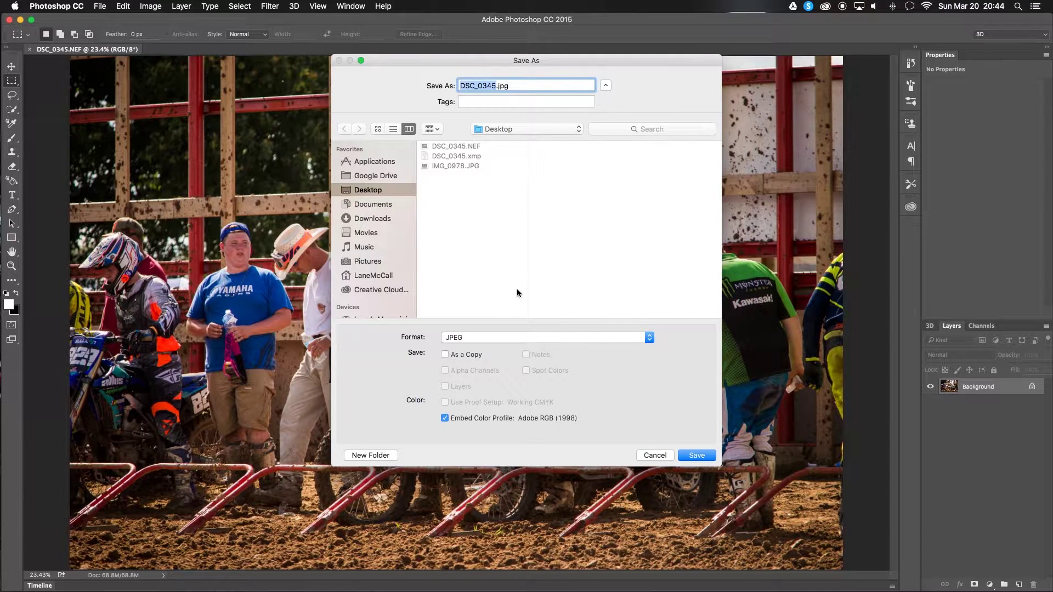
left_click(513, 337)
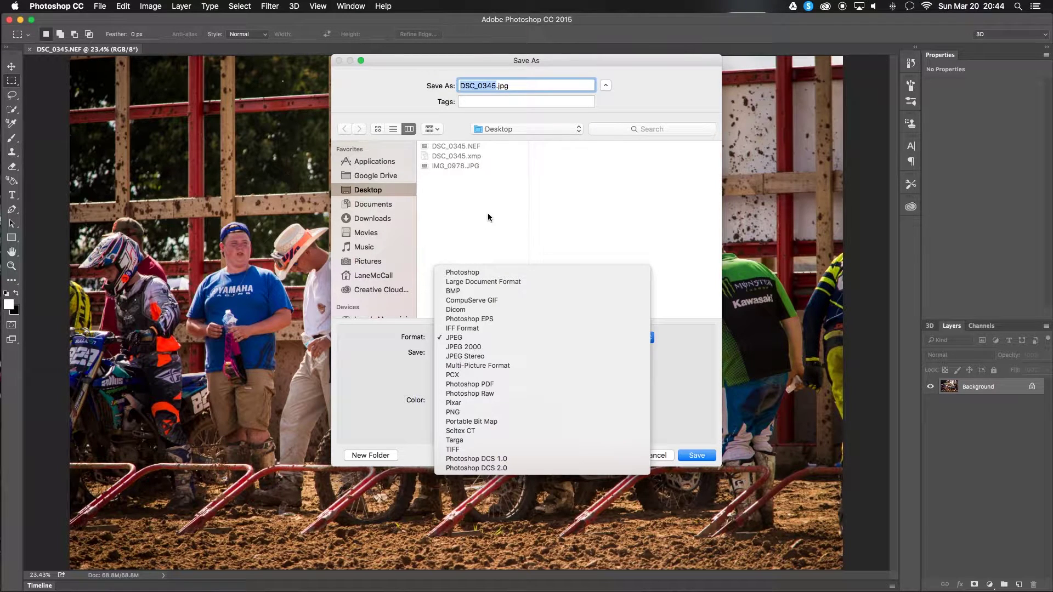
left_click(469, 336)
left_click(714, 455)
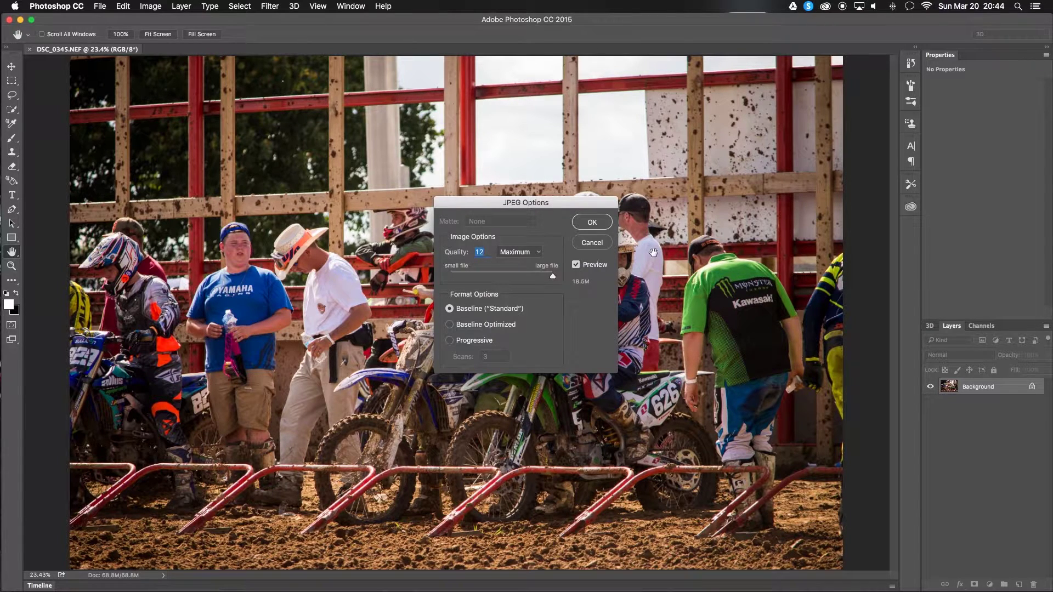
left_click(592, 224)
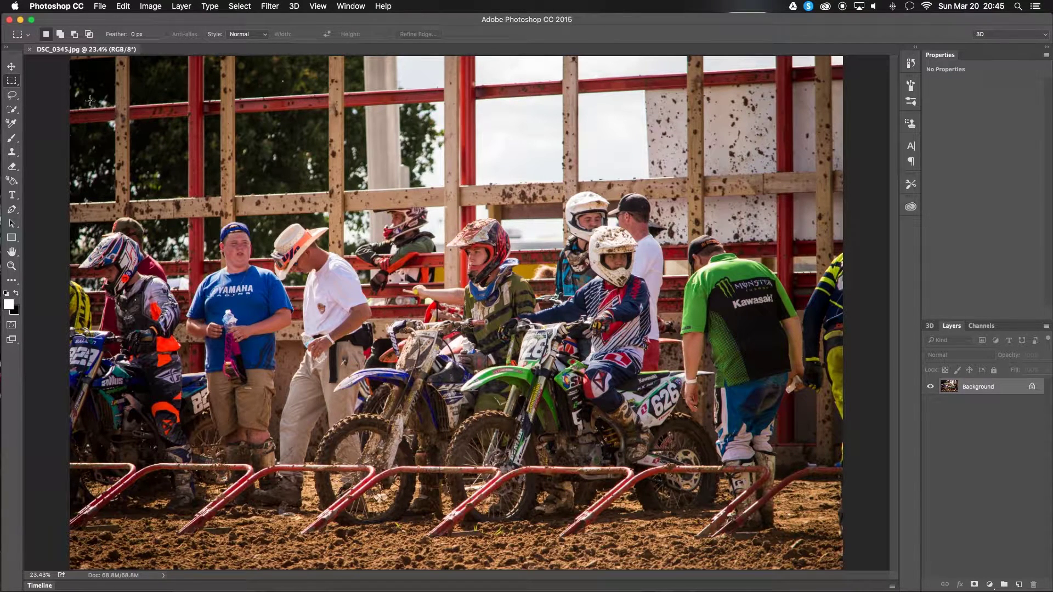
left_click(29, 52)
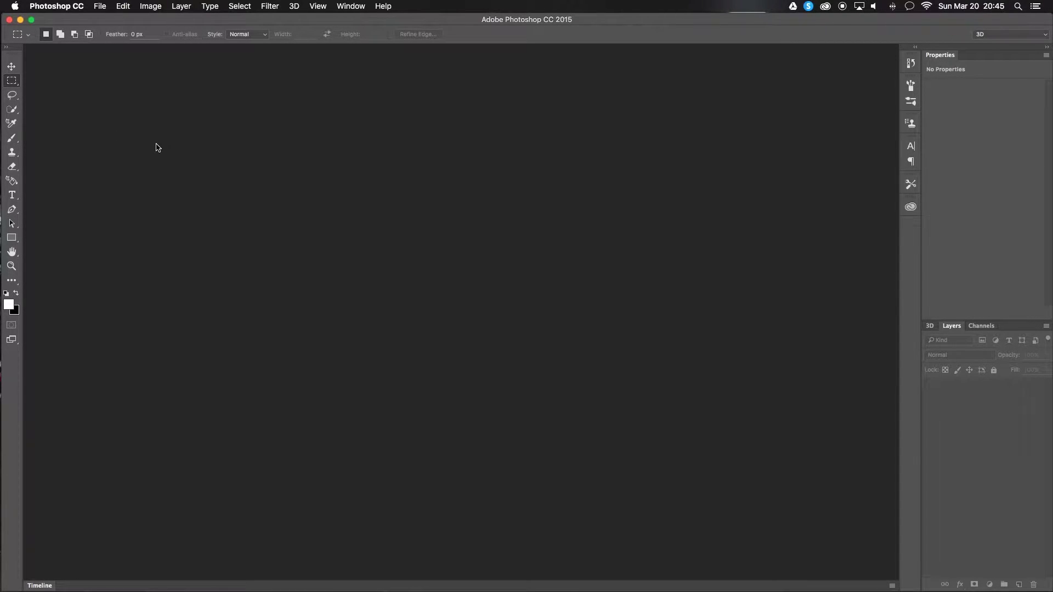
Cancel saving IMG_0978.JPG and undo its black-and-white conversion.
mouse_move(444, 589)
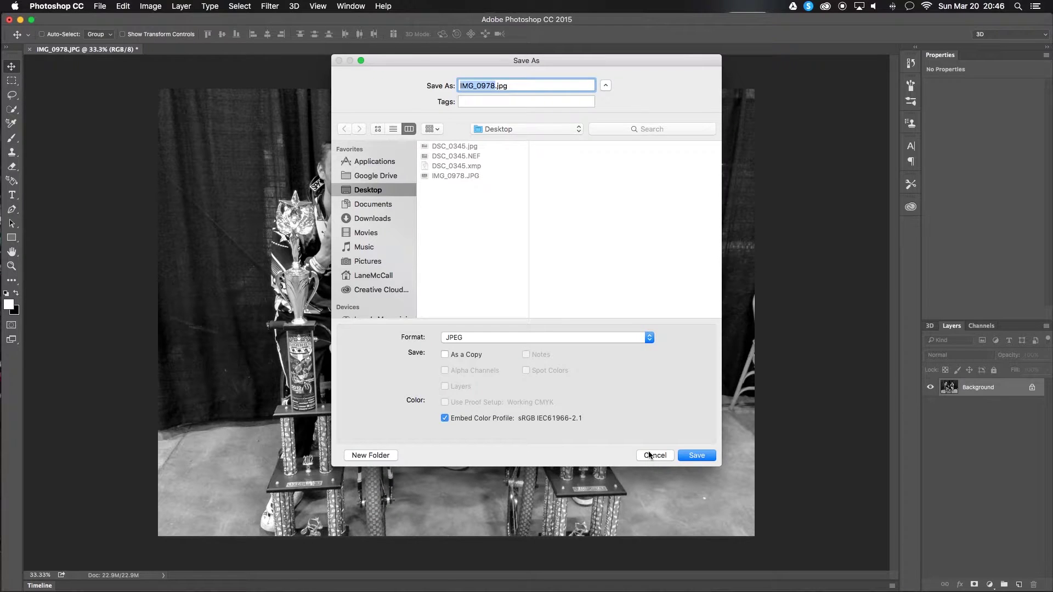
left_click(650, 456)
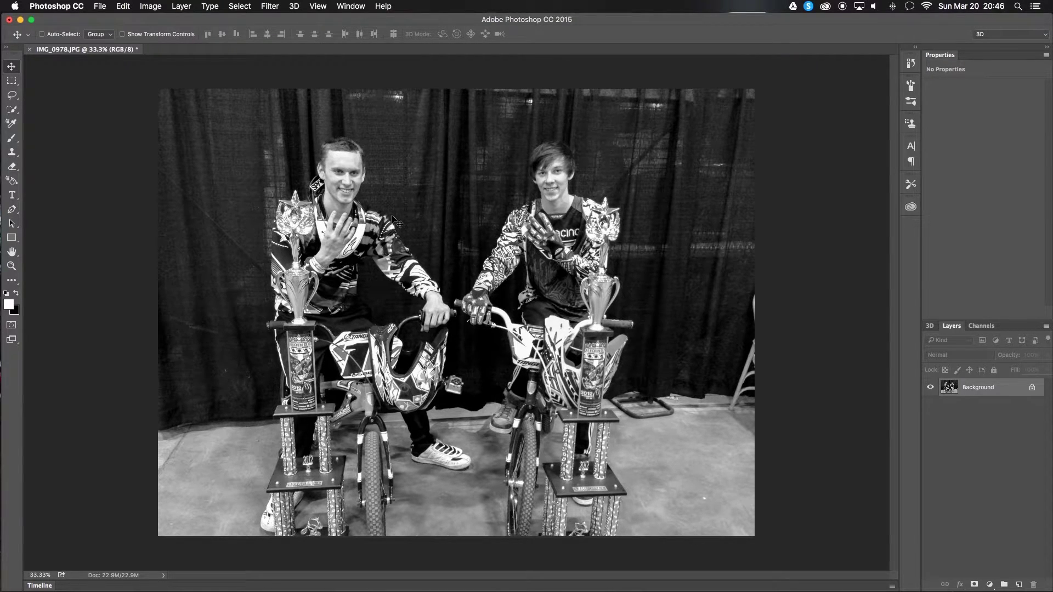
key("super+z")
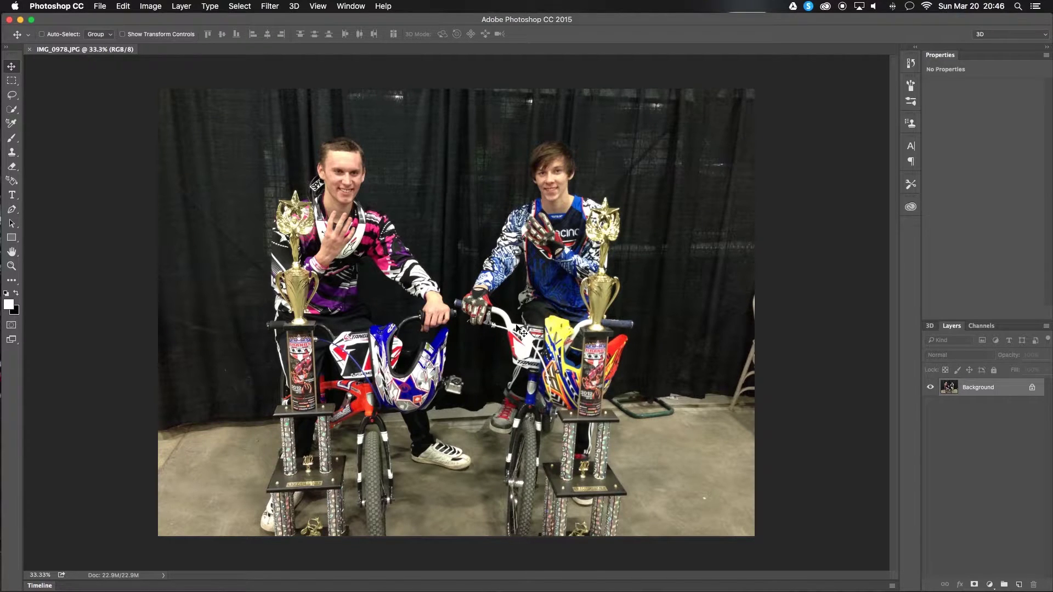
With the Camera Raw Filter, set the trophy photo's Temperature to +13, Tint to +15 and Exposure to +0.35.
left_click(273, 6)
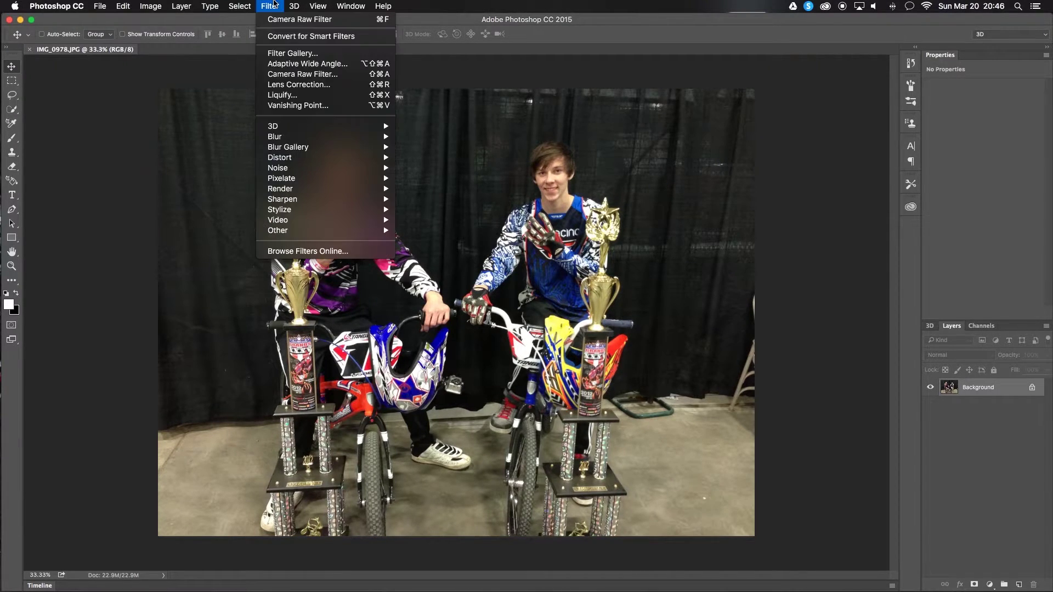
left_click(296, 74)
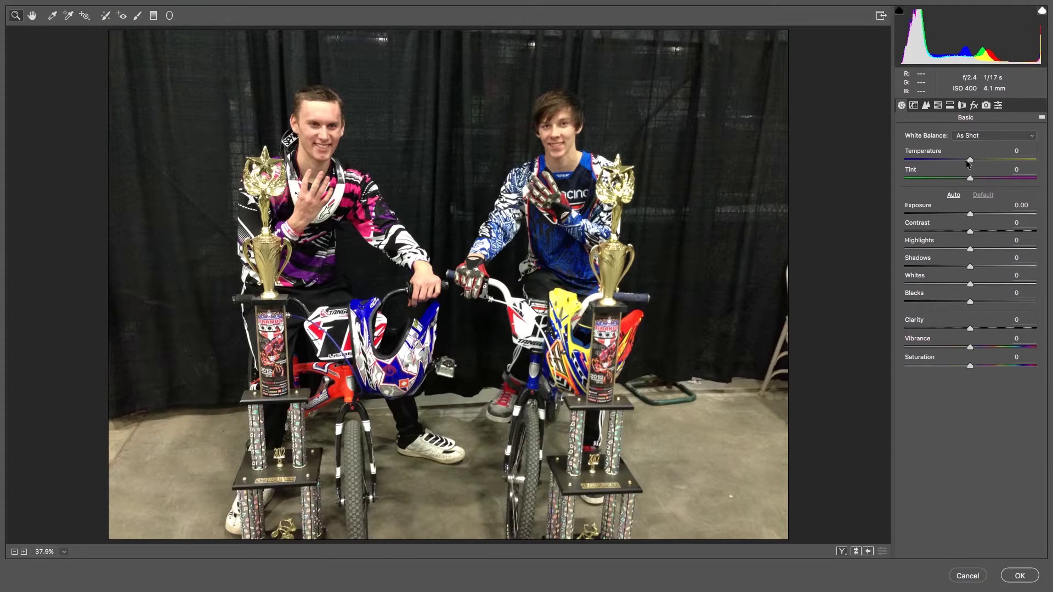
left_click_drag(966, 159, 980, 178)
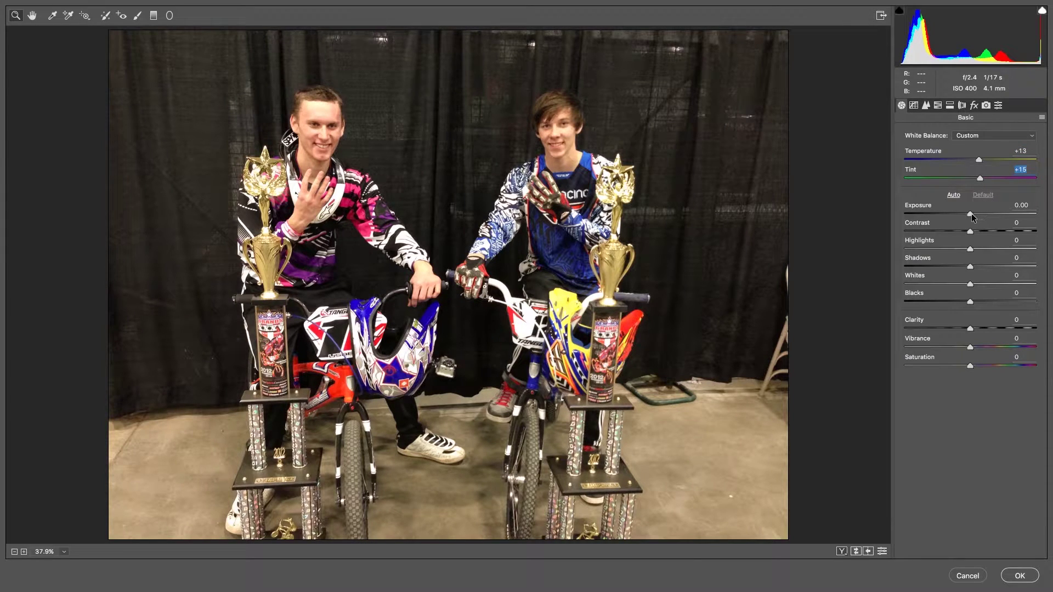
left_click_drag(972, 213, 975, 214)
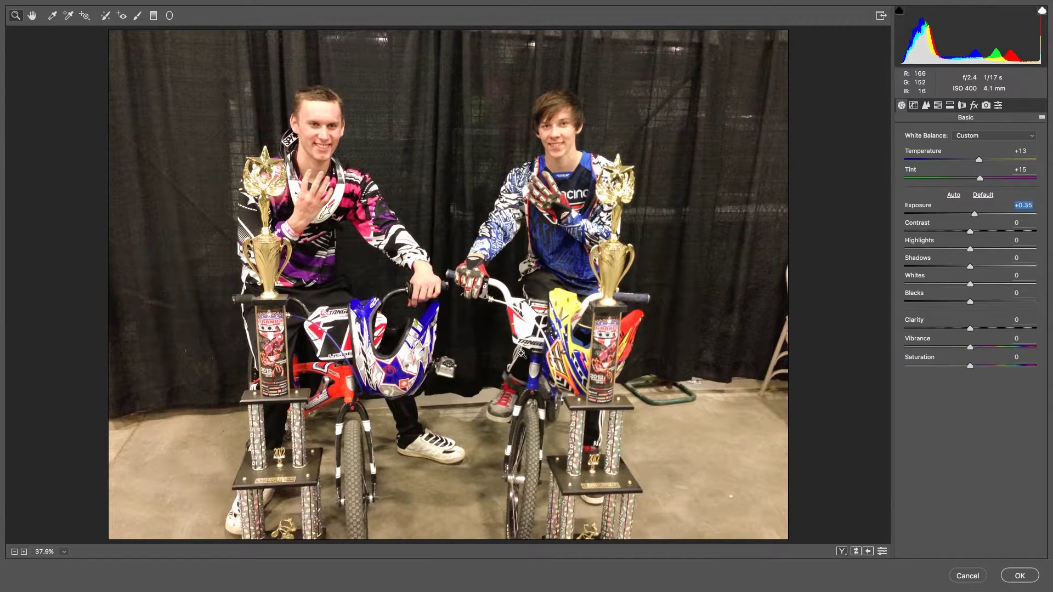
Try Saturation +73, inspect the faces, trophy and bike at 100% zoom, and undo the saturation change.
left_click_drag(972, 367, 1019, 367)
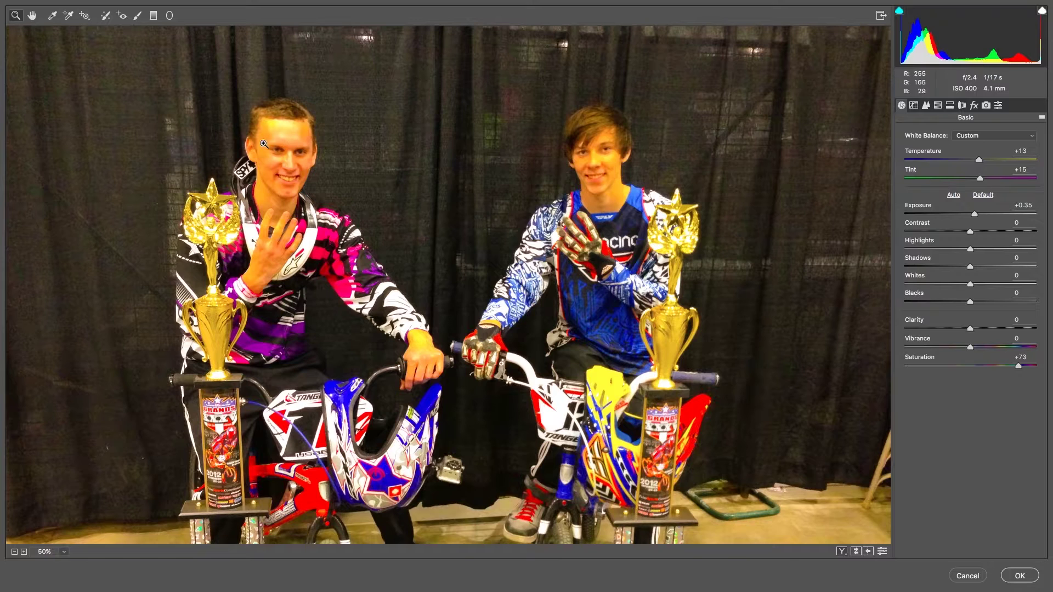
left_click(265, 145)
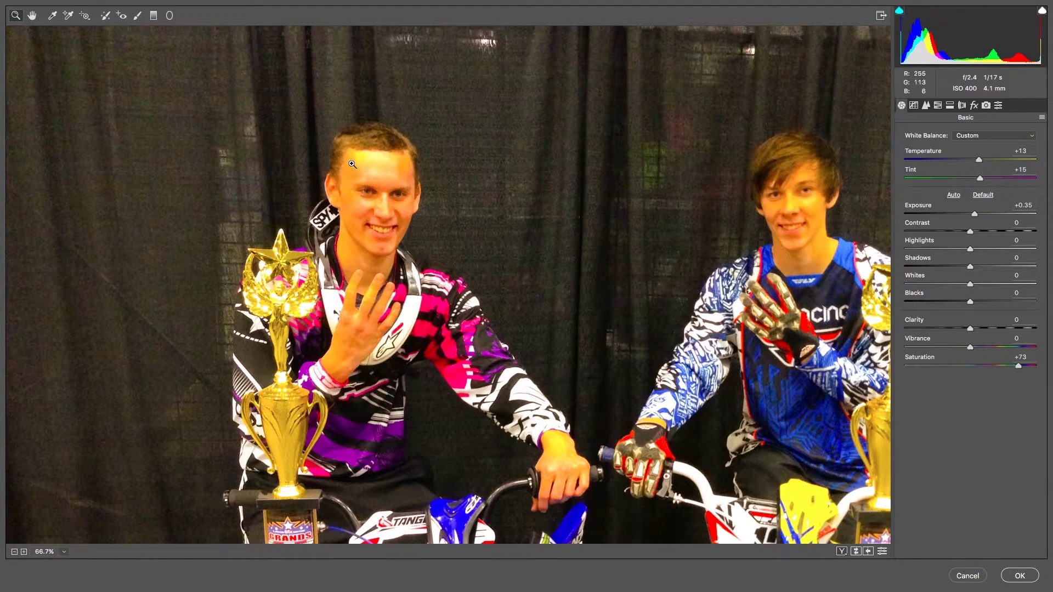
left_click(375, 167)
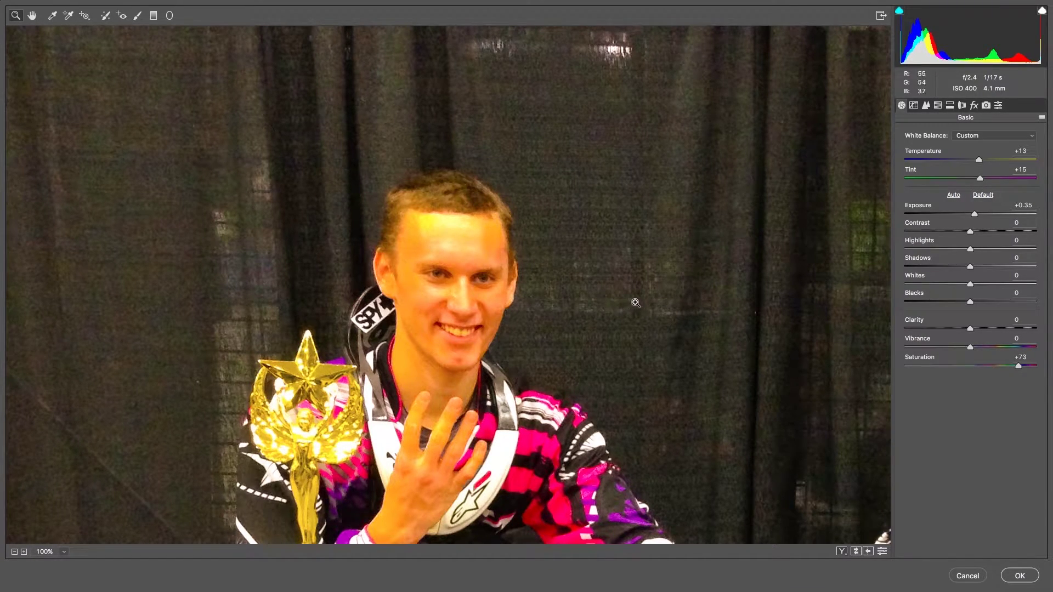
key("h")
left_click_drag(680, 291, 27, 208)
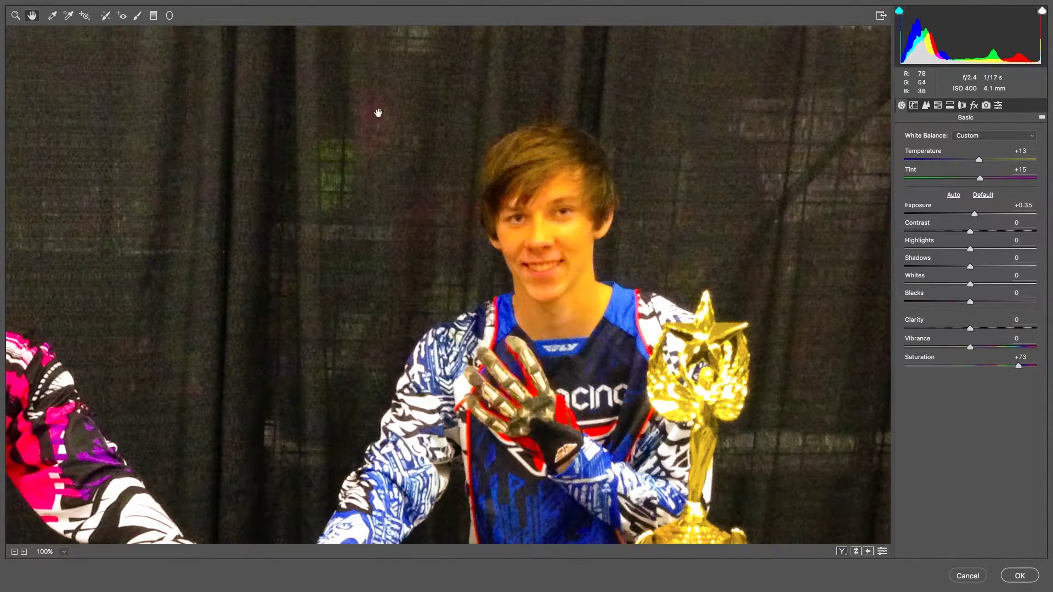
left_click_drag(520, 361, 482, 337)
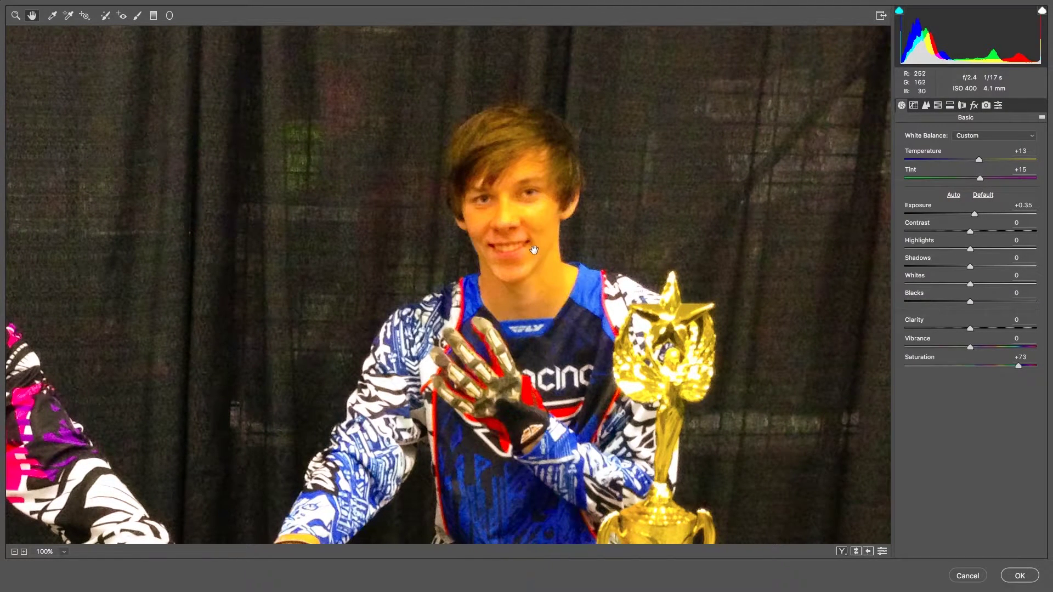
left_click_drag(648, 281, 424, 35)
left_click_drag(495, 501, 568, 238)
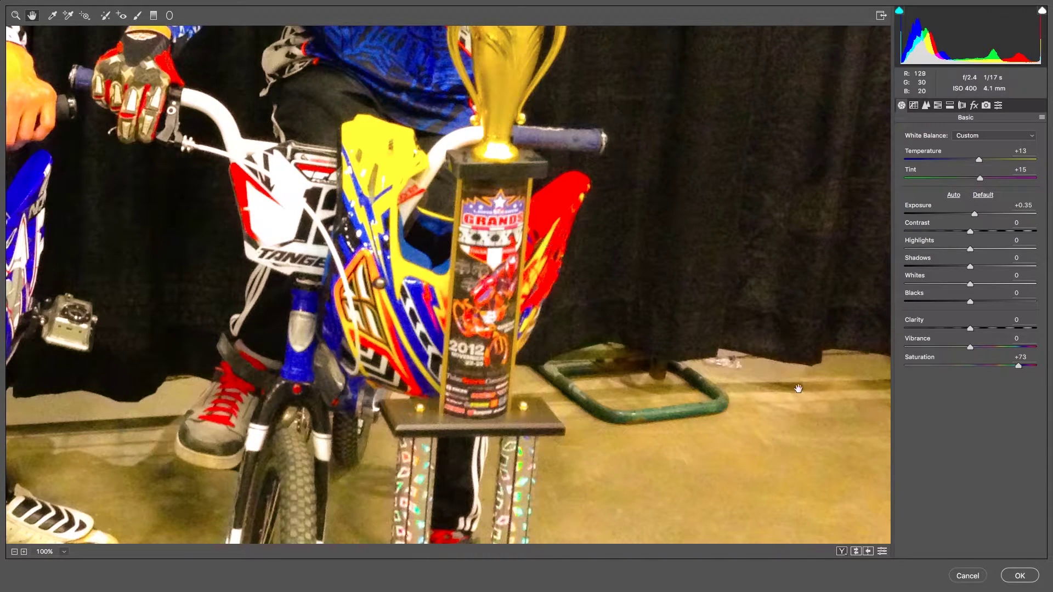
key("super+z")
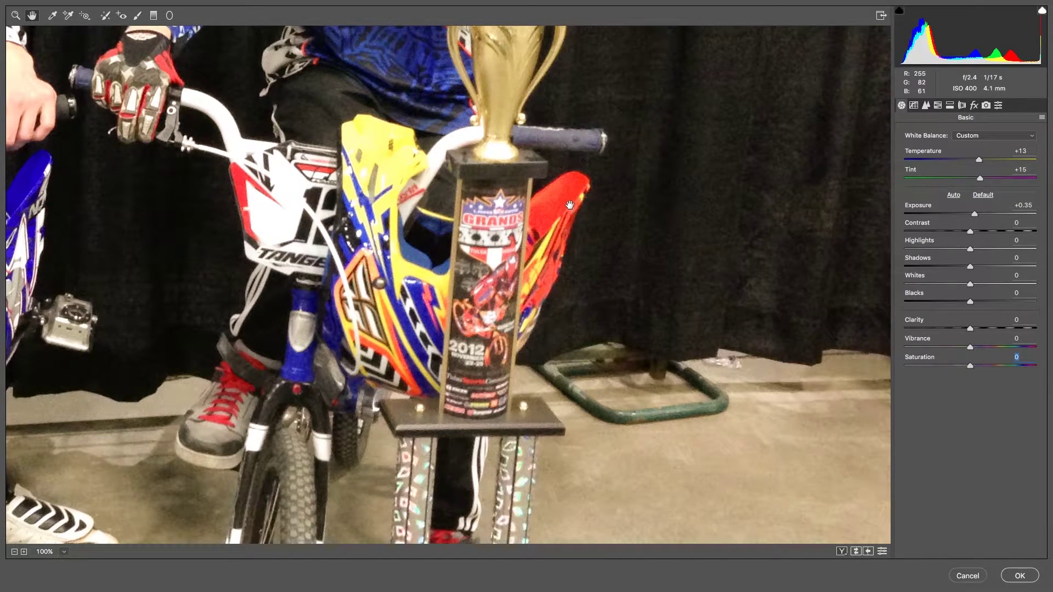
Examine the color detail of the trophy label and red helmet visor at 300% zoom, and return to the whole photo.
left_click(63, 552)
left_click(92, 516)
left_click_drag(684, 187, 483, 332)
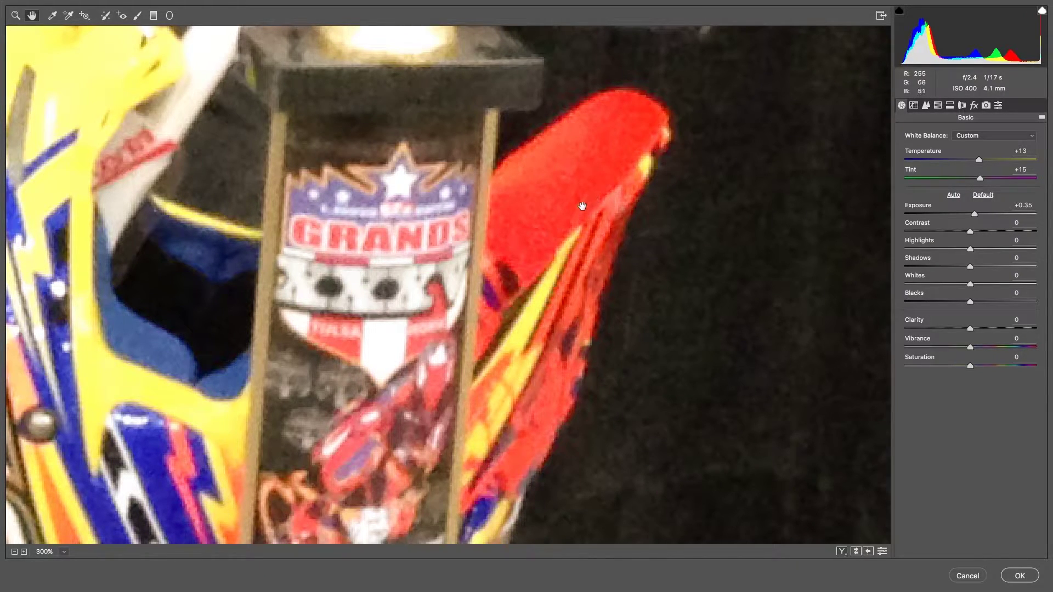
left_click(63, 553)
left_click(116, 564)
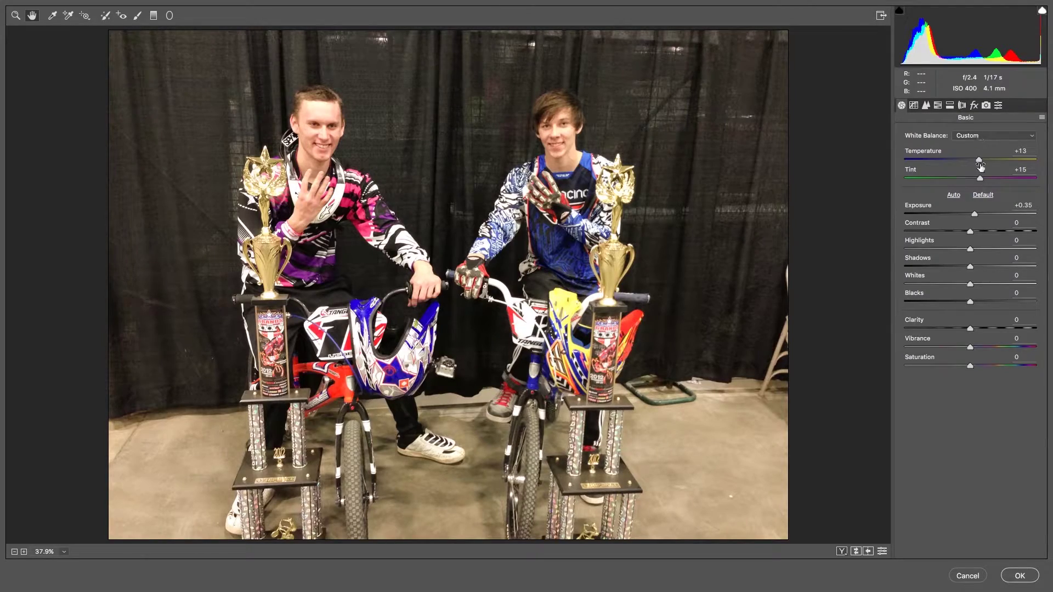
Try extreme white balance values such as Temperature -100 and Tint +63, and settle on Temperature -12 and Tint -10.
left_click_drag(977, 160, 865, 164)
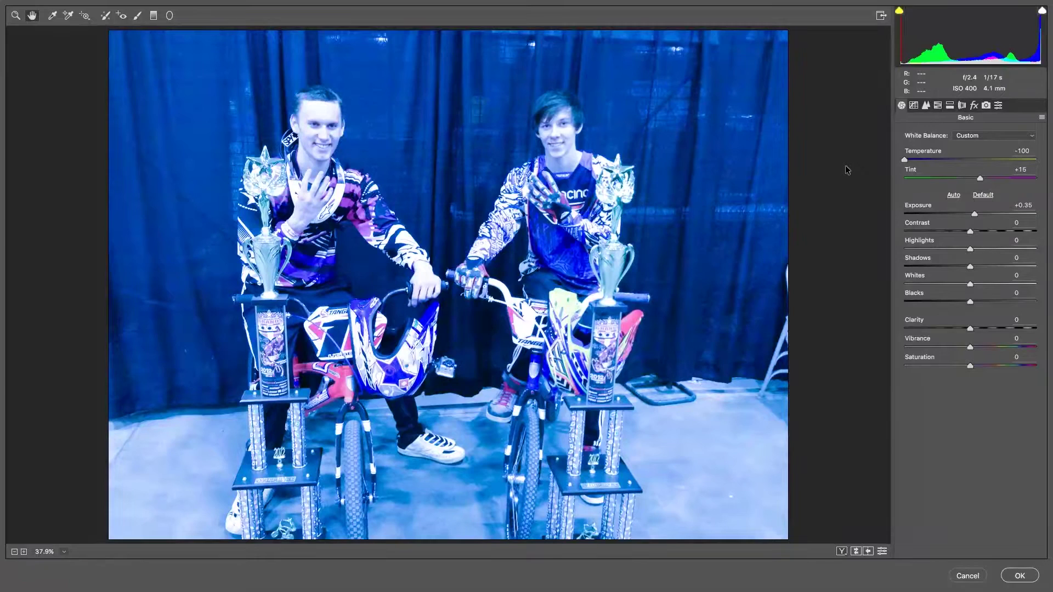
left_click_drag(909, 167, 920, 169)
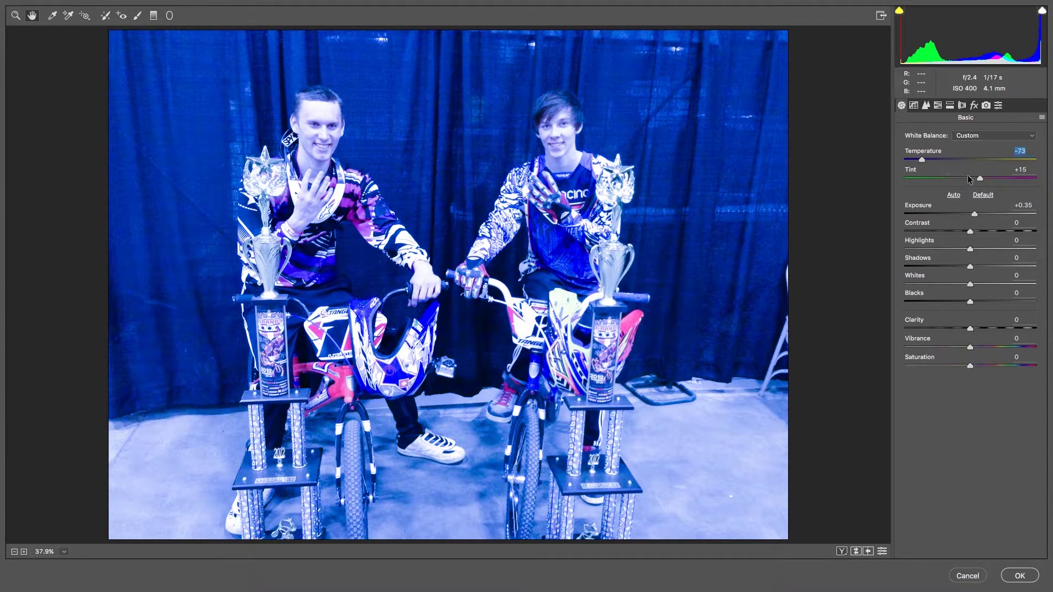
left_click_drag(981, 178, 1011, 178)
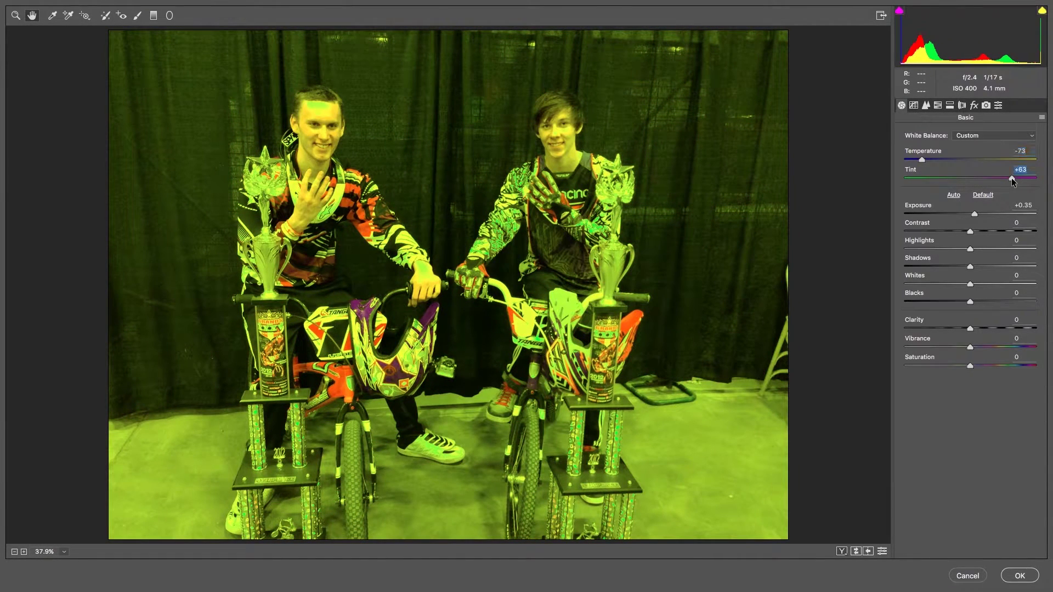
left_click_drag(1011, 178, 967, 163)
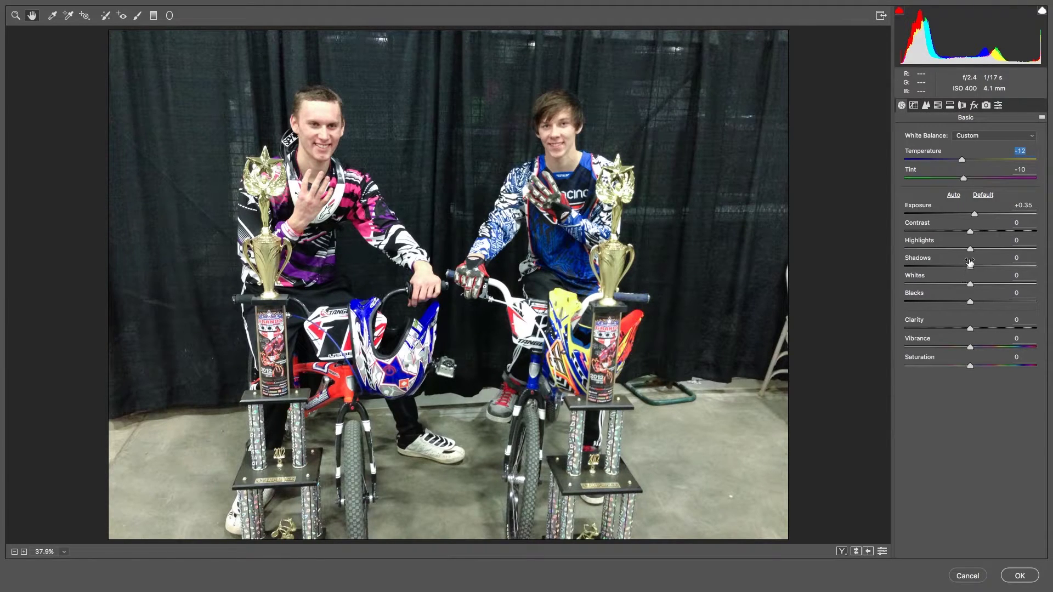
Try Highlights +100 and Blacks -93, and cancel the Camera Raw Filter.
left_click_drag(970, 249, 1052, 255)
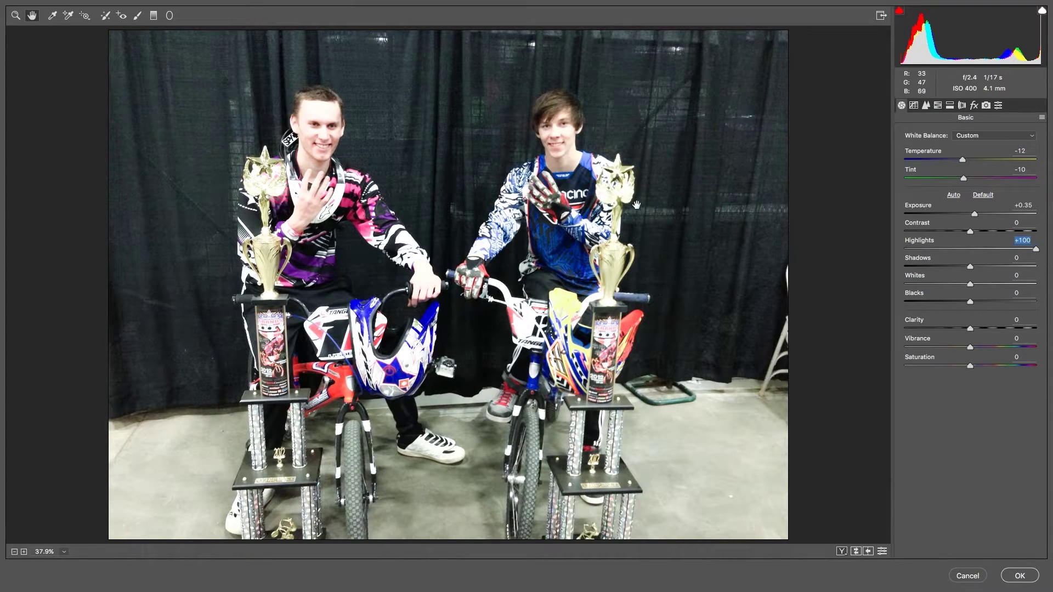
left_click_drag(963, 302, 910, 301)
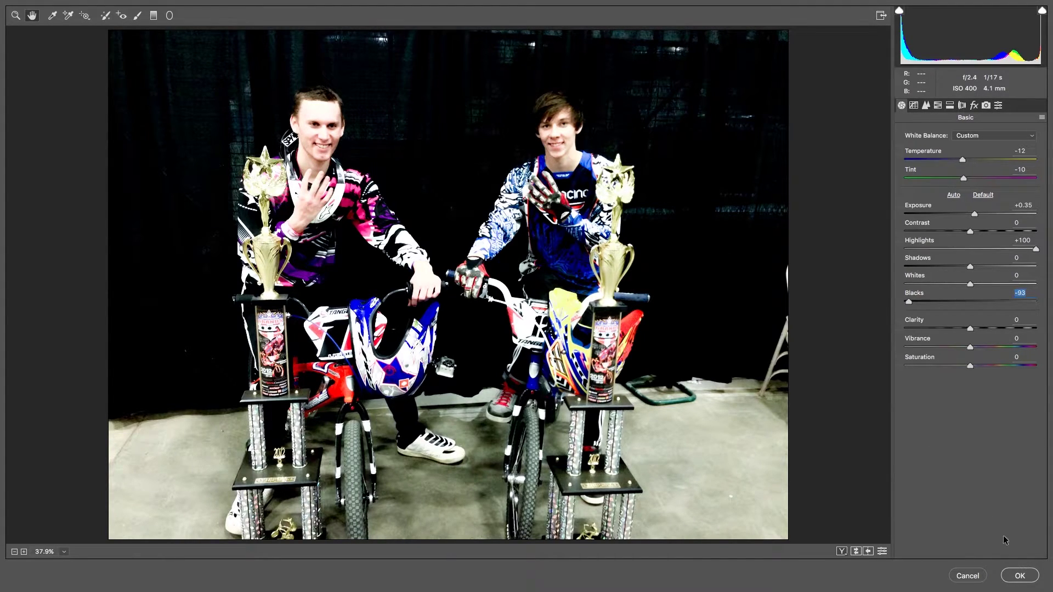
left_click(968, 576)
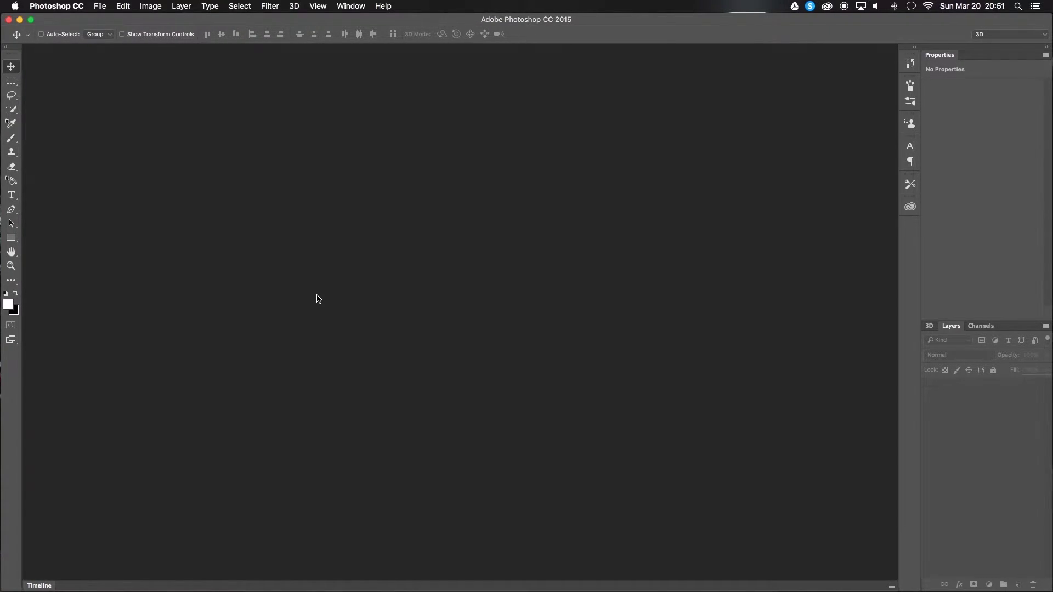
Close the IMG_0978.JPG document and look over the available 3D commands.
left_click(29, 49)
left_click(318, 6)
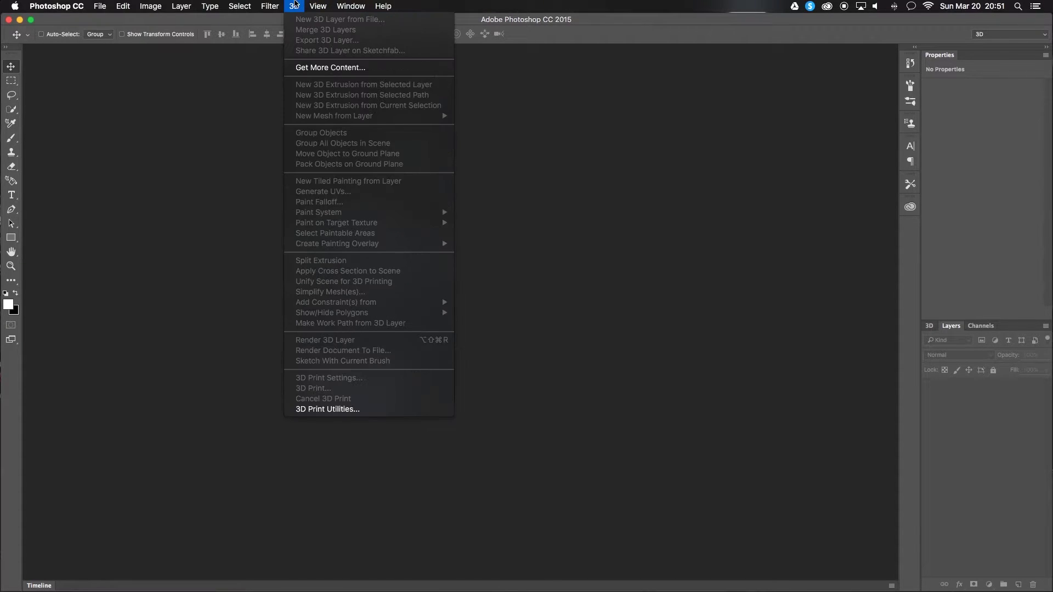
Open IMG_0978.JPG from the Desktop folder in Finder as a document in Photoshop.
mouse_move(270, 6)
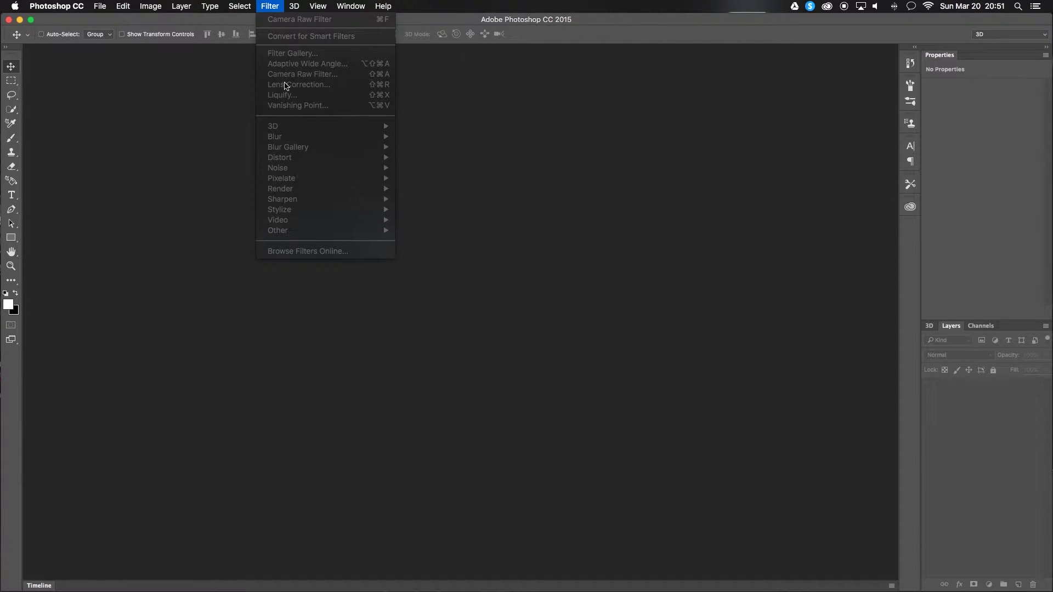
left_click(173, 285)
mouse_move(239, 588)
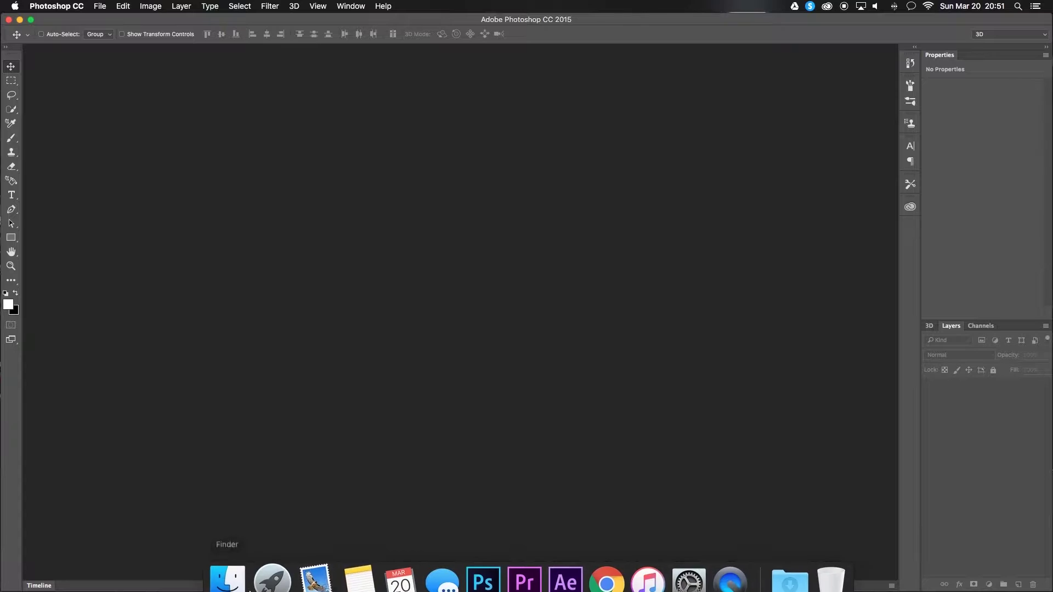
left_click(231, 568)
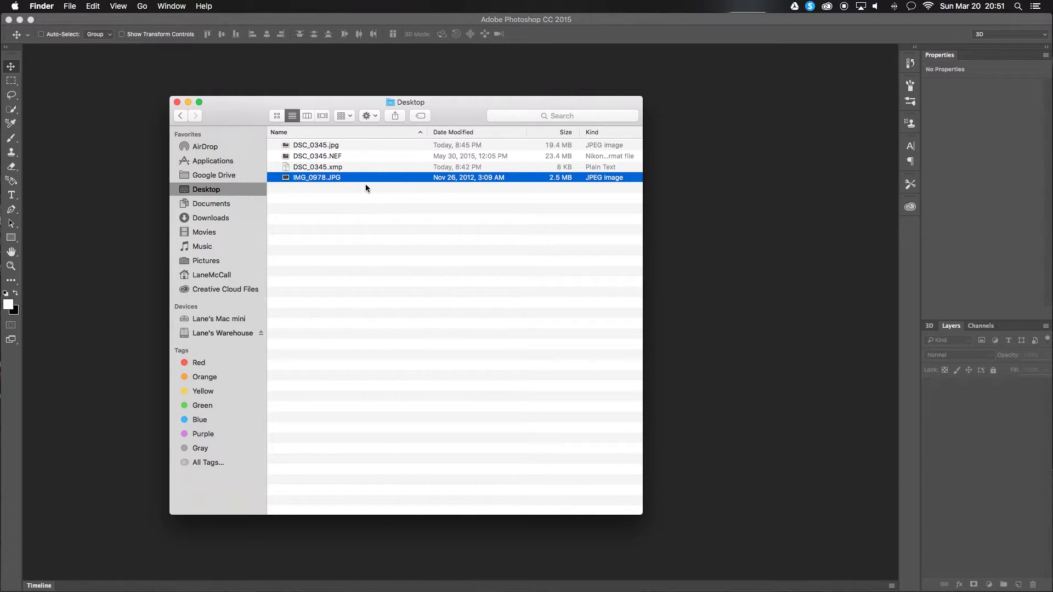
left_click_drag(349, 178, 769, 272)
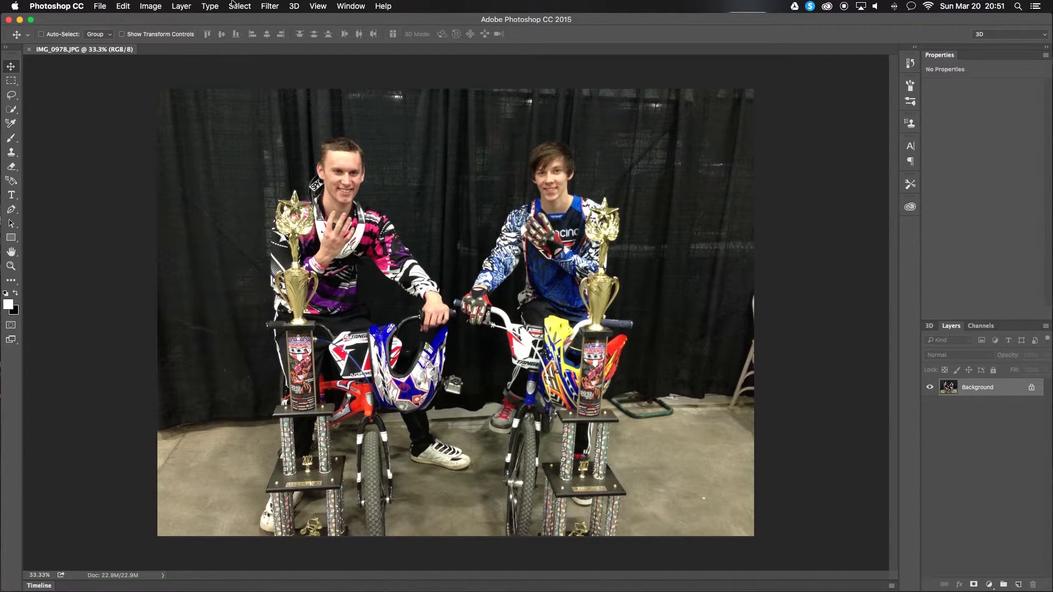
Look over the application, editing and image commands, including the color modes and adjustments.
left_click(266, 5)
mouse_move(68, 4)
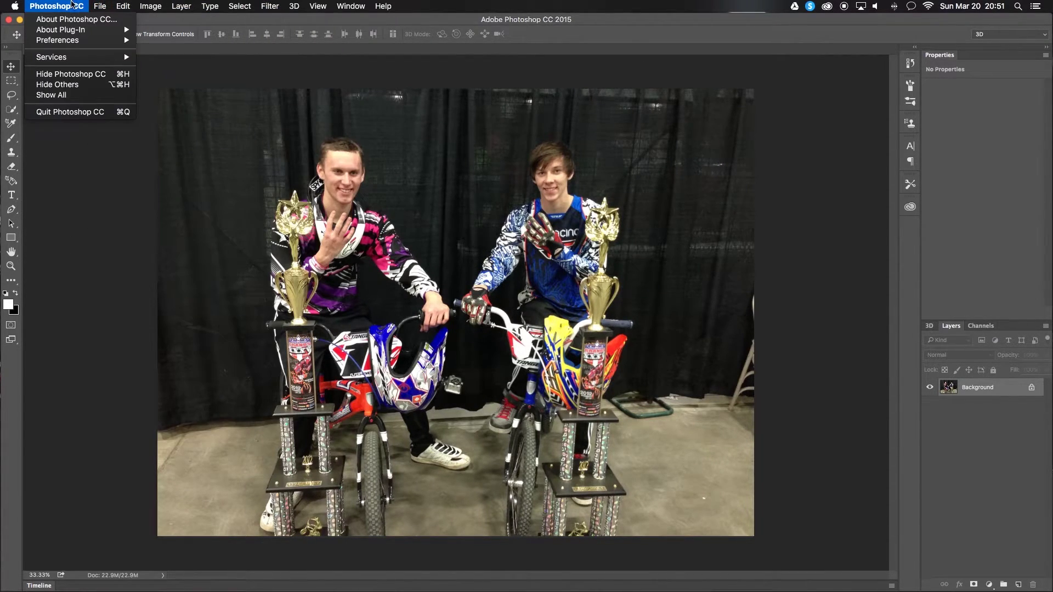
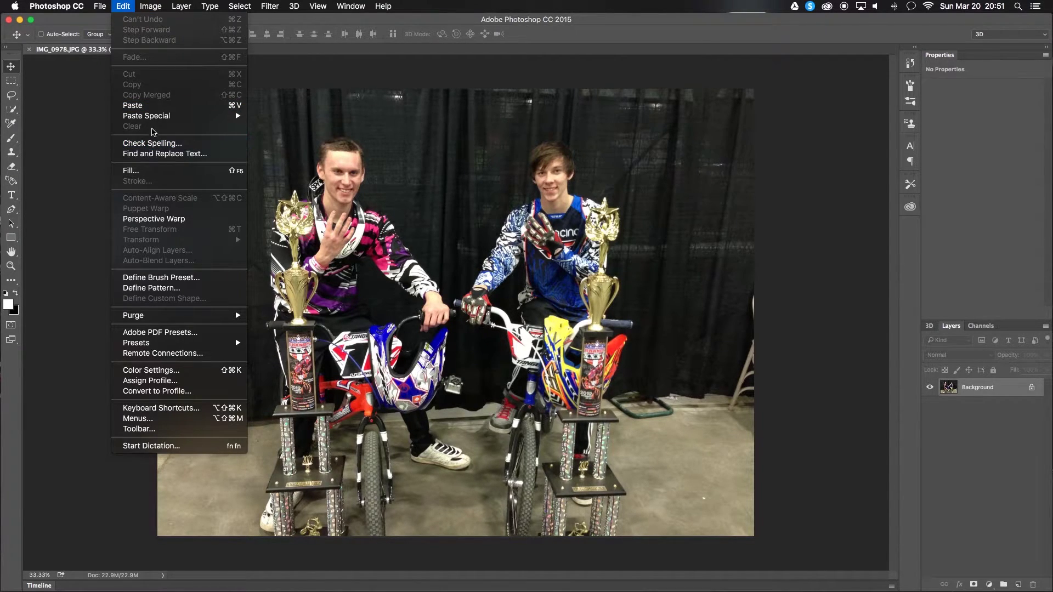
mouse_move(152, 117)
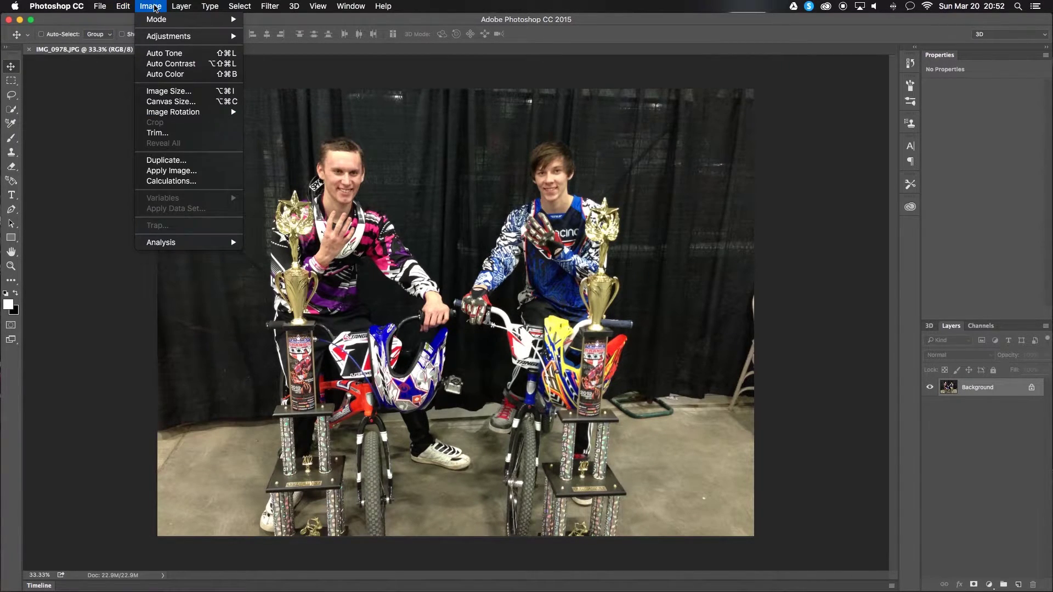
mouse_move(162, 38)
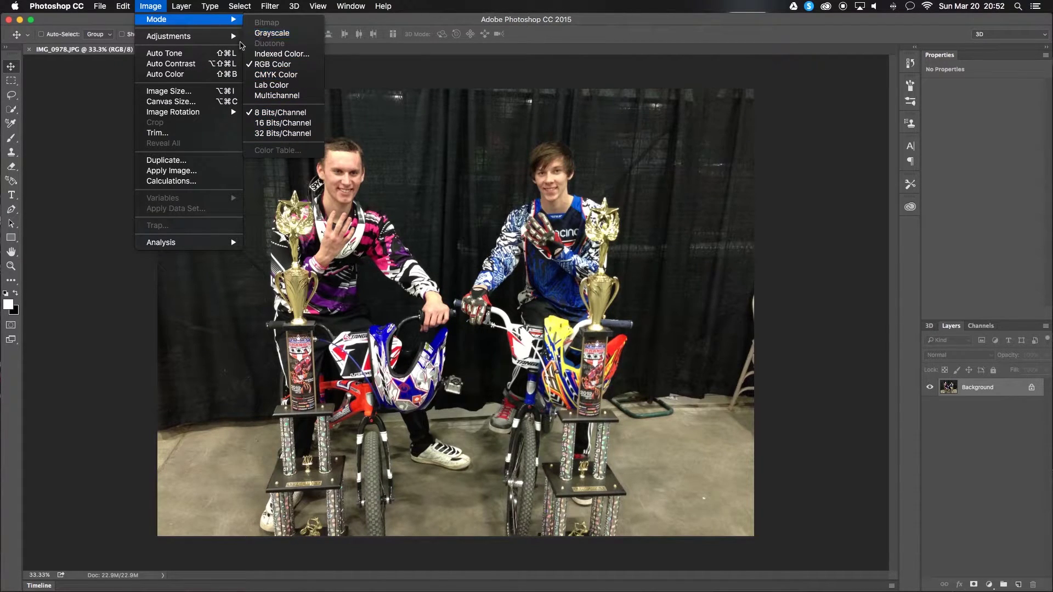
mouse_move(214, 38)
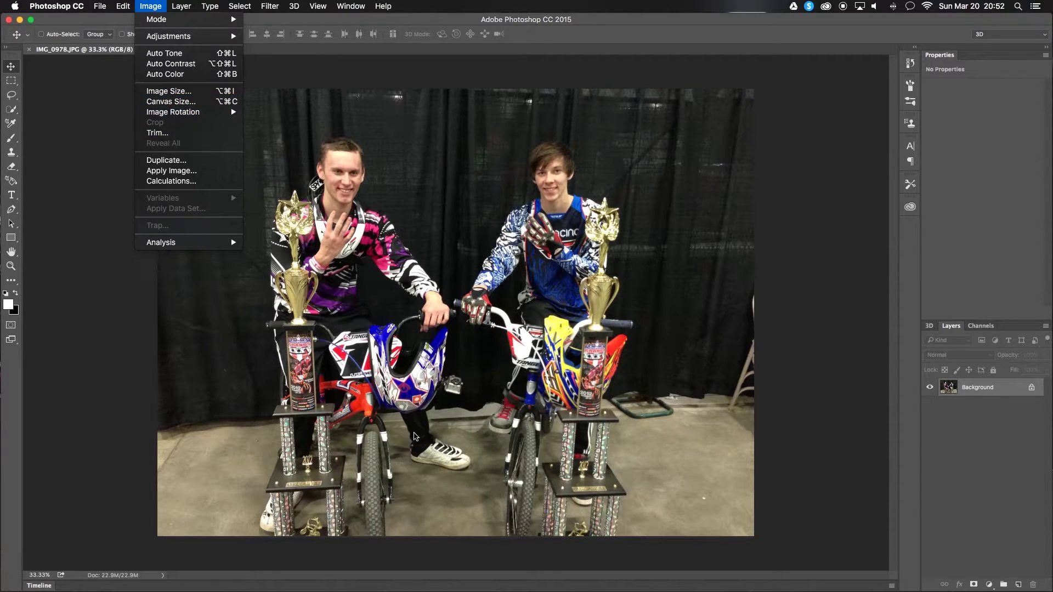
left_click(280, 142)
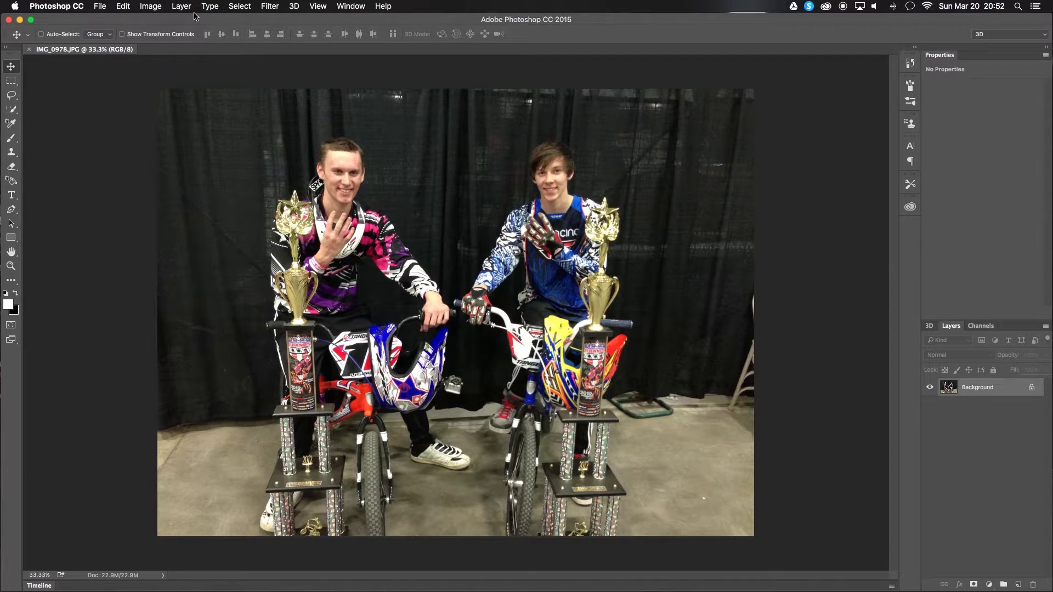
Set the canvas width to 4000 pixels, keeping the centered anchor and the Background extension color.
left_click(151, 6)
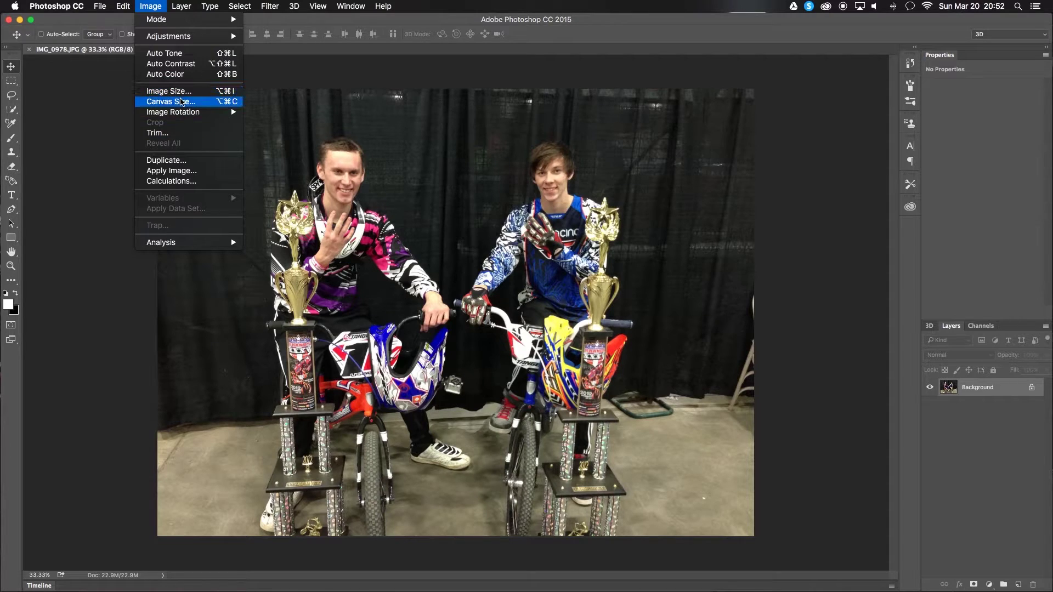
left_click(181, 102)
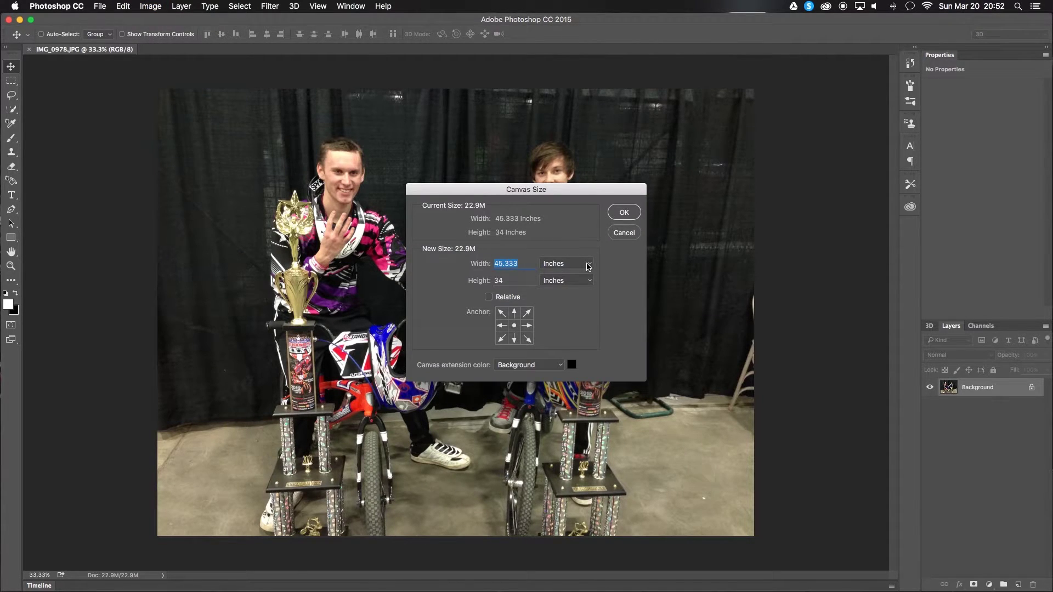
left_click(587, 266)
left_click(565, 252)
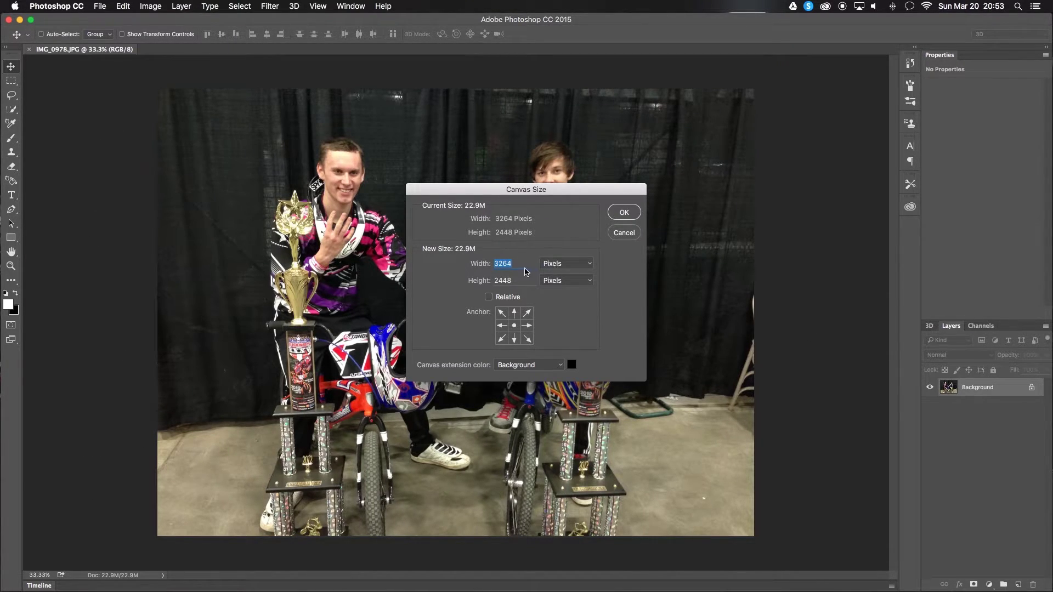
type("4000")
left_click(624, 212)
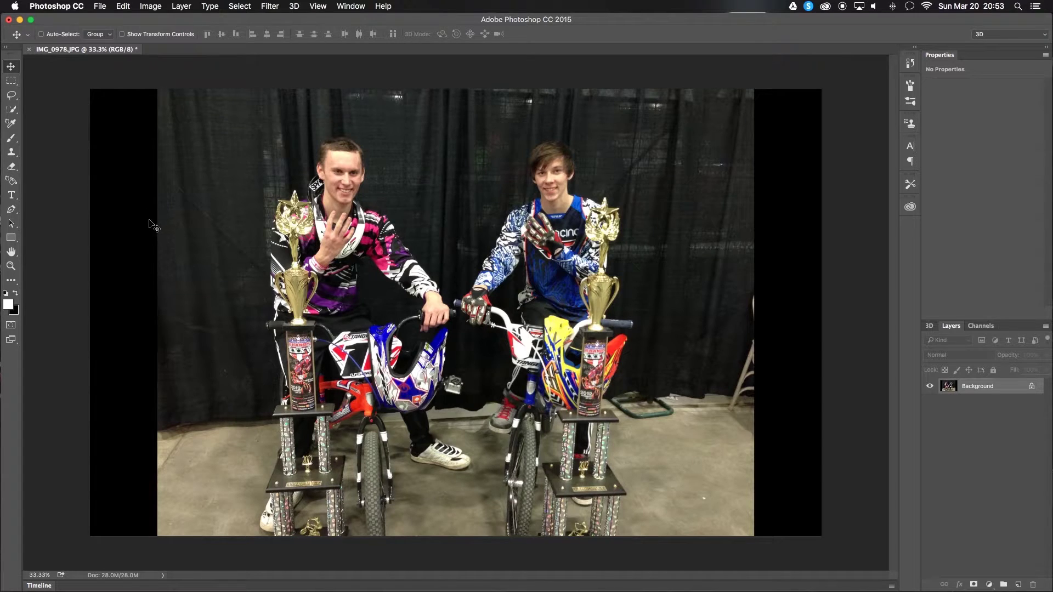
Start a text layer in the black strip beside the photo, cancel it, and undo the canvas widening.
key("t")
left_click(114, 172)
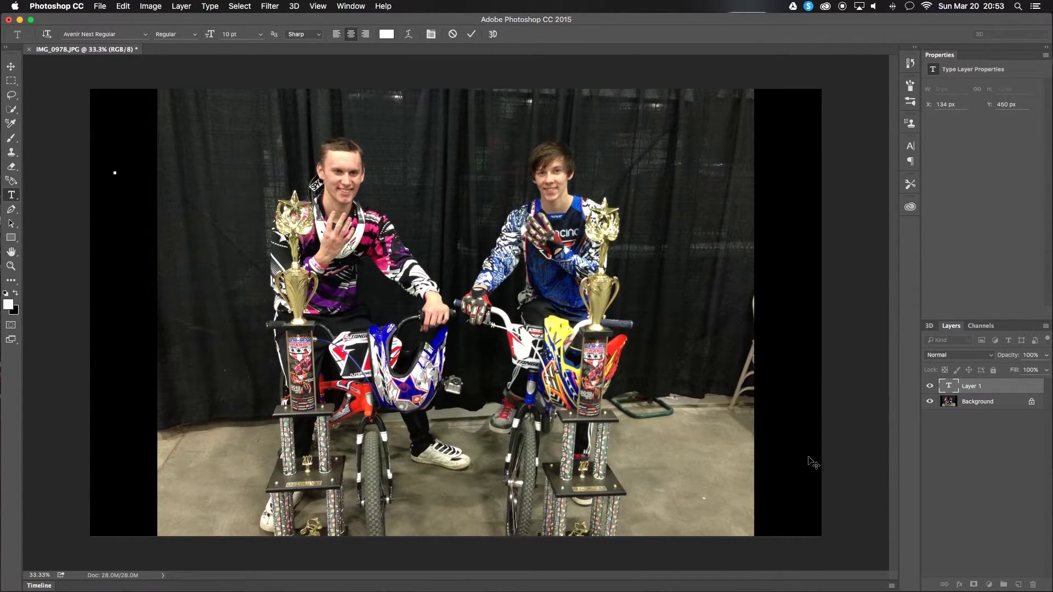
left_click(452, 34)
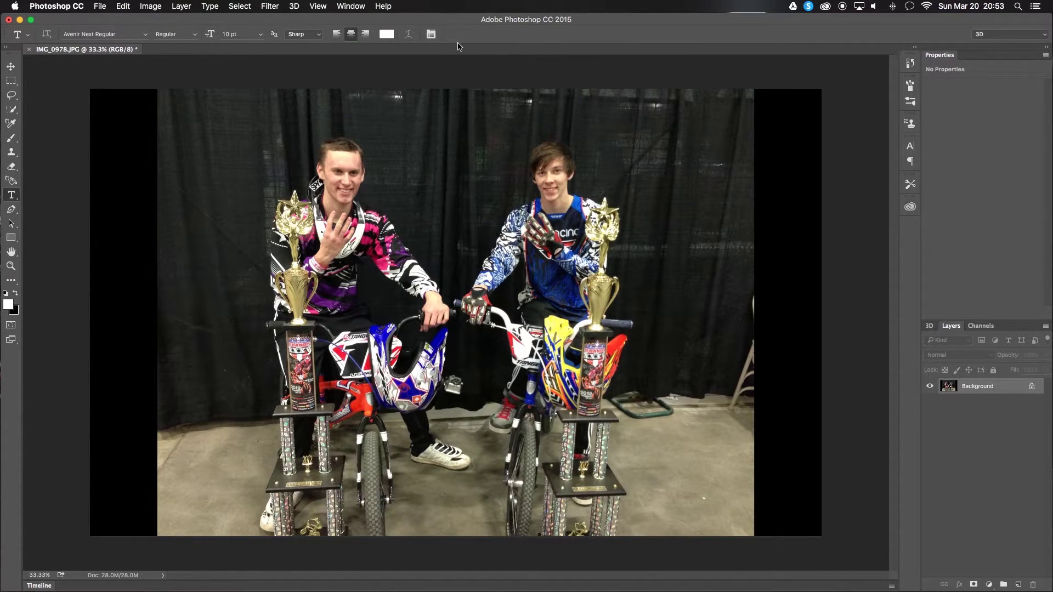
key("super+z")
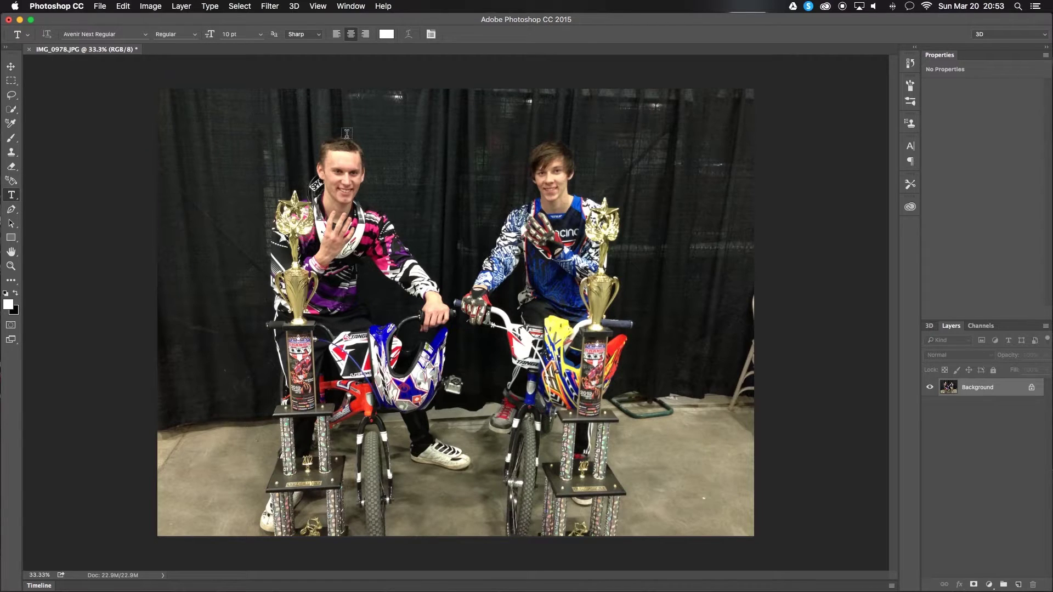
Look over the image rotation options and the available layer commands, including the new adjustment layer types.
left_click(151, 4)
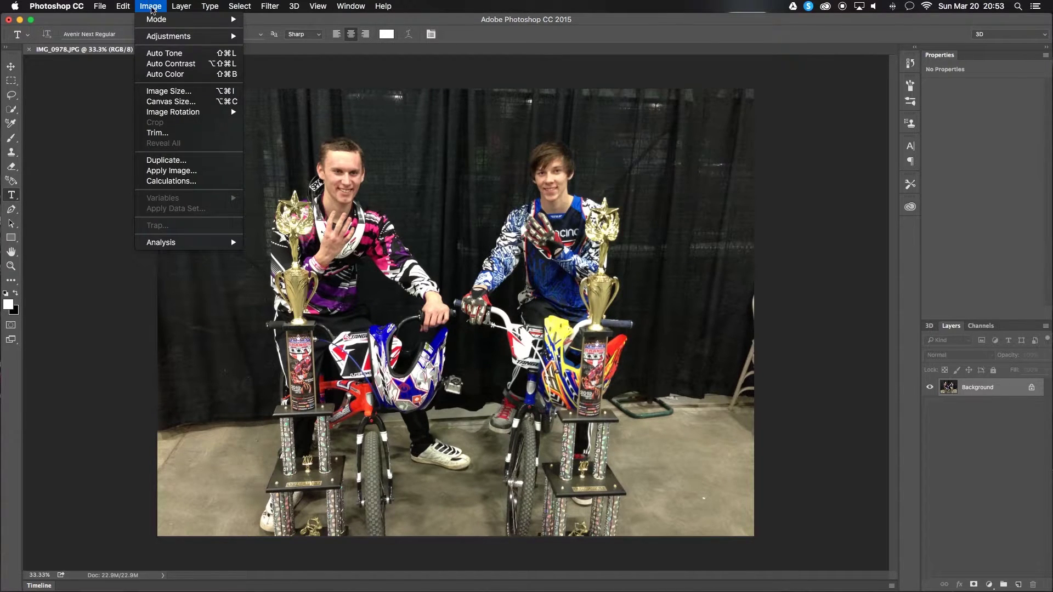
mouse_move(197, 112)
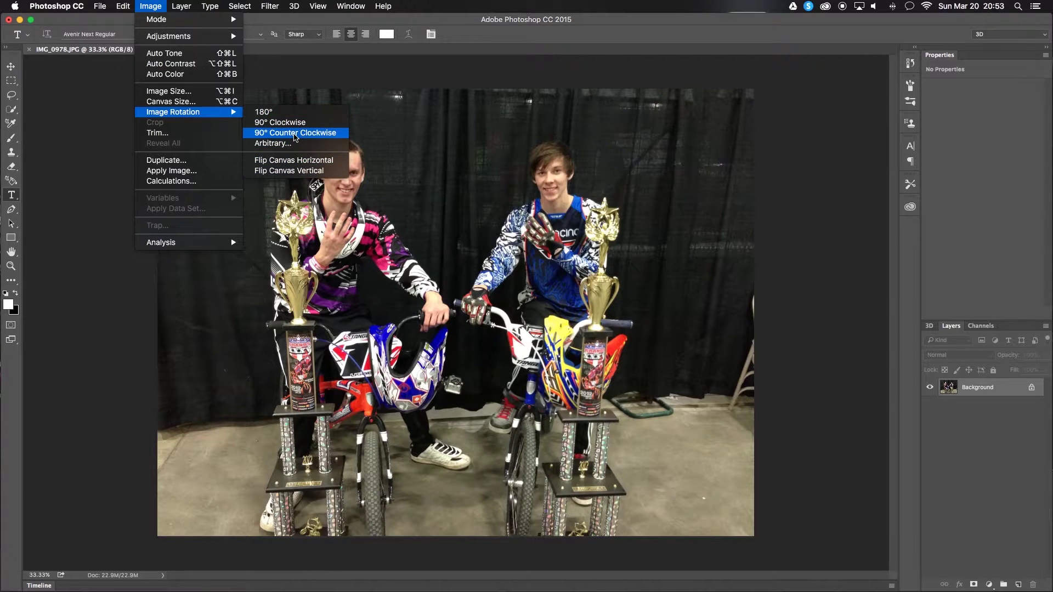
mouse_move(186, 4)
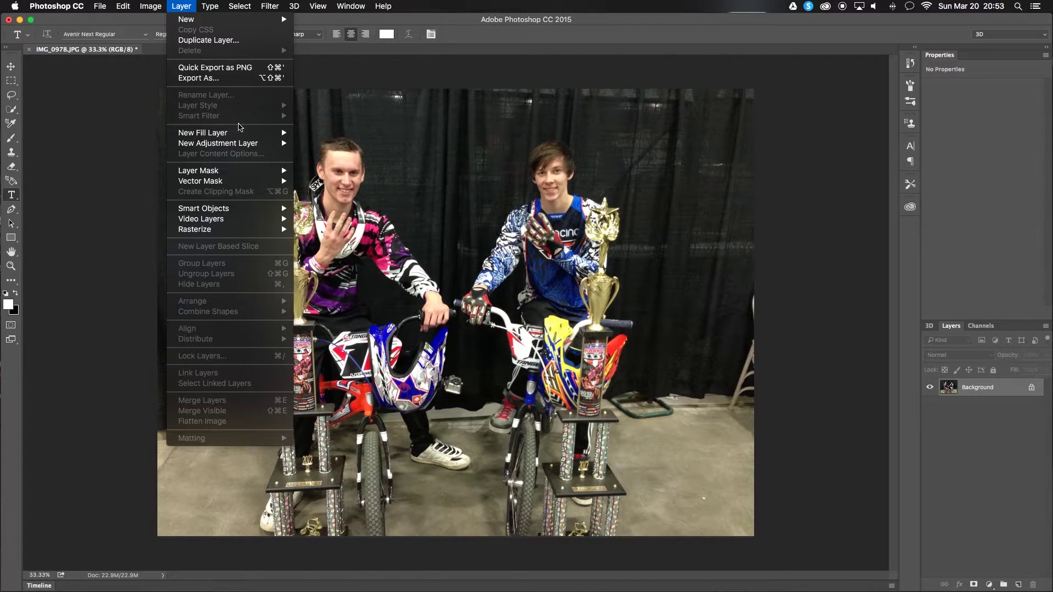
mouse_move(240, 135)
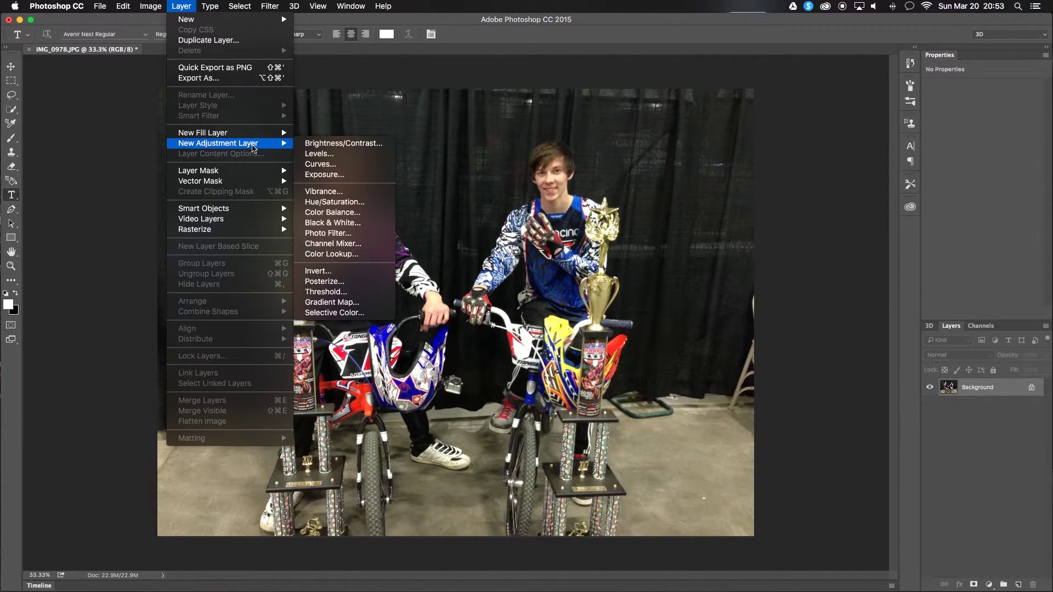
left_click(541, 235)
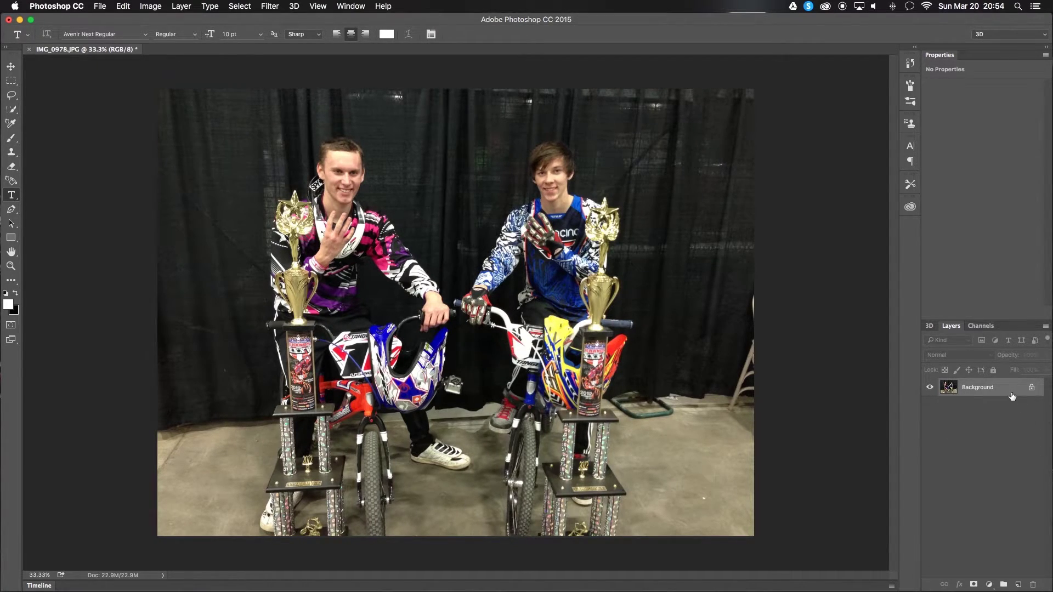
Duplicate the Background layer twice and move the unlocked original to the top of the layer stack.
key("super+j")
key("super+j")
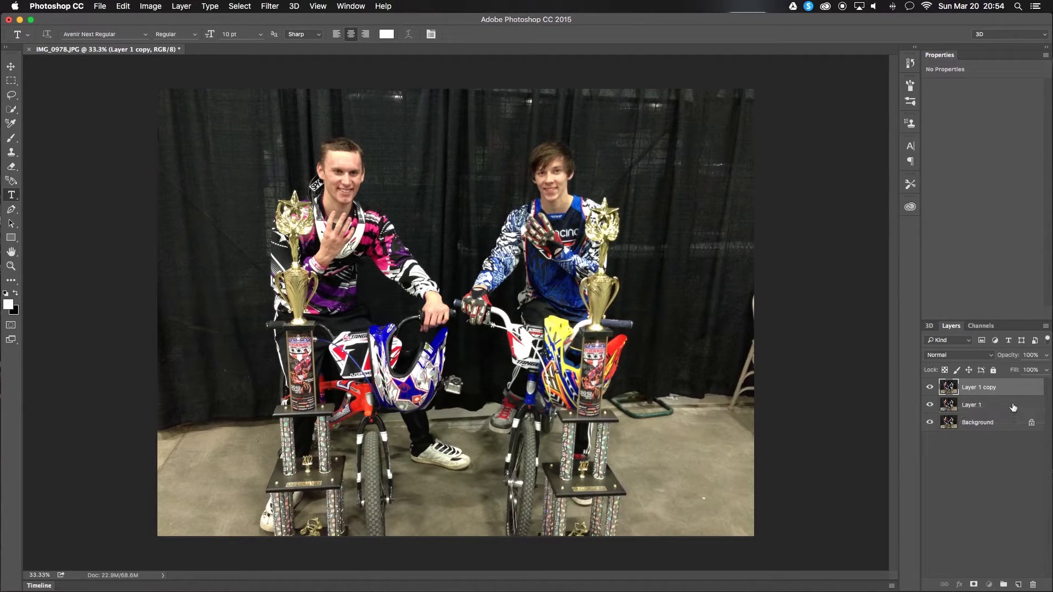
left_click_drag(1013, 391, 998, 451)
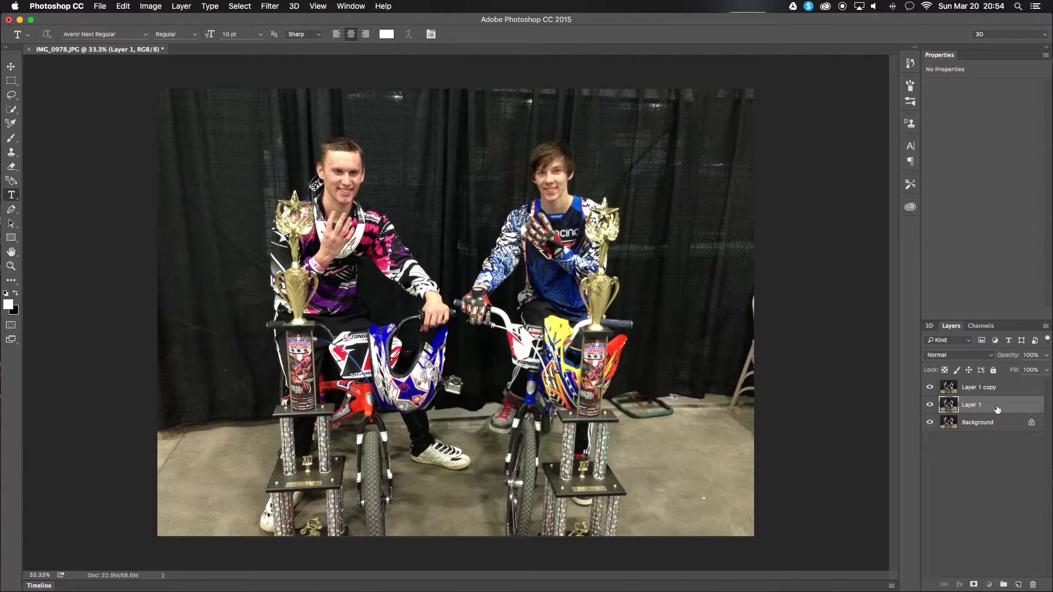
left_click(1032, 423)
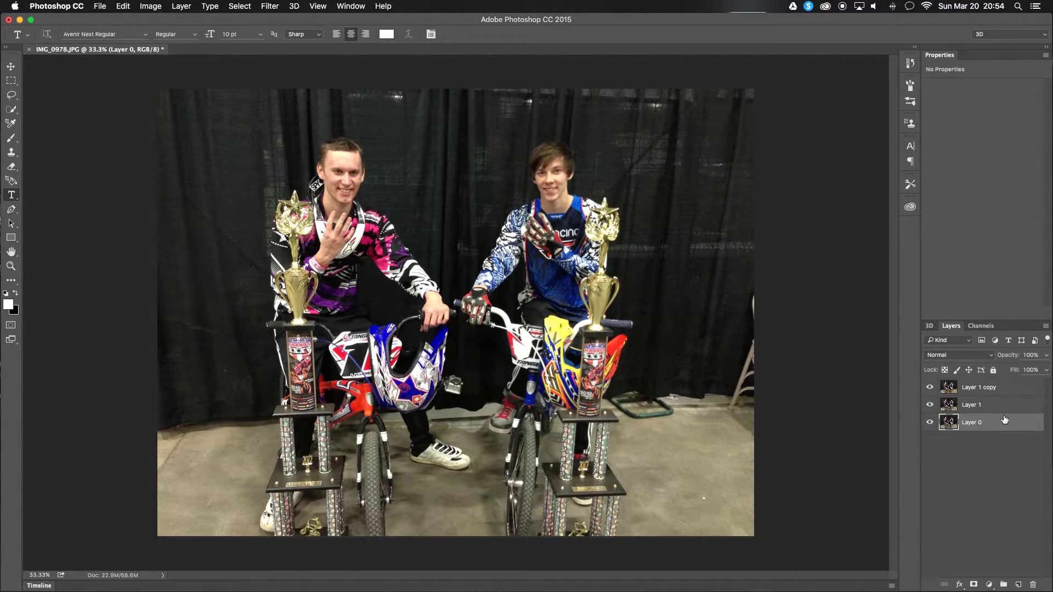
left_click_drag(989, 429, 997, 386)
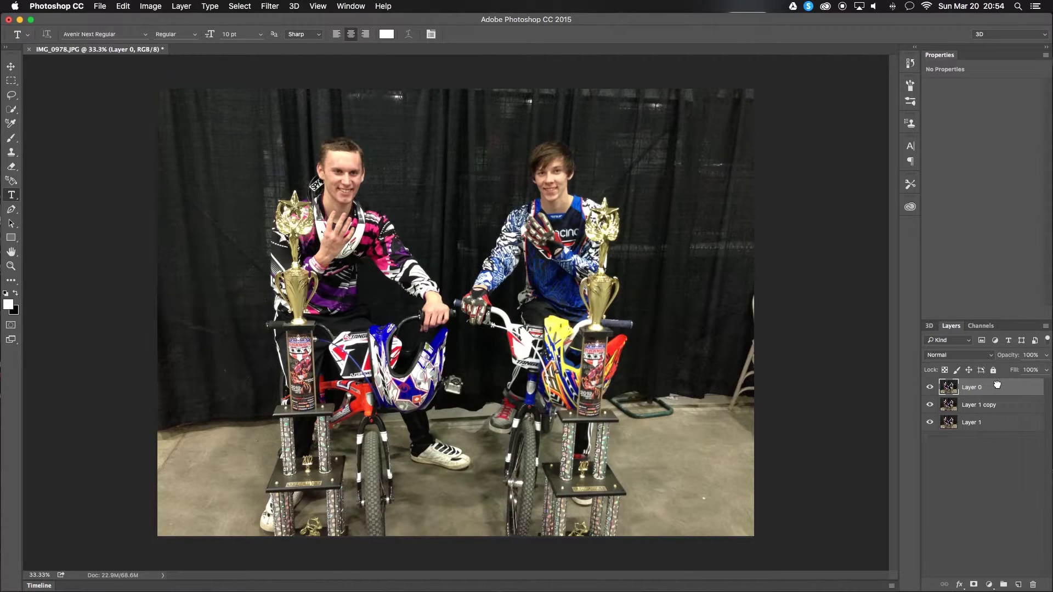
Look over the available layer, type, selection and filter commands.
left_click(182, 5)
mouse_move(207, 172)
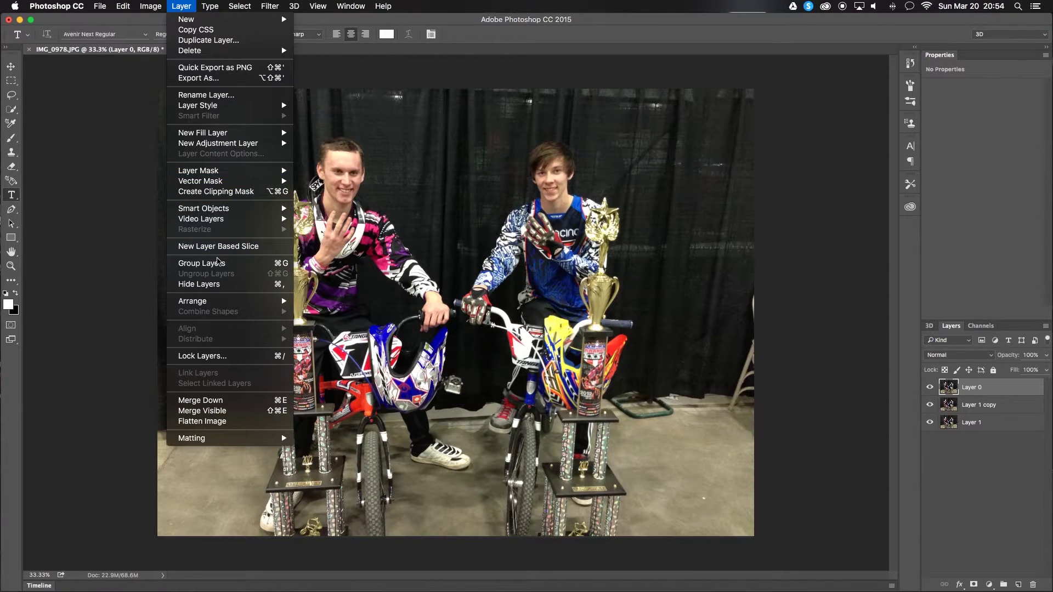
mouse_move(214, 52)
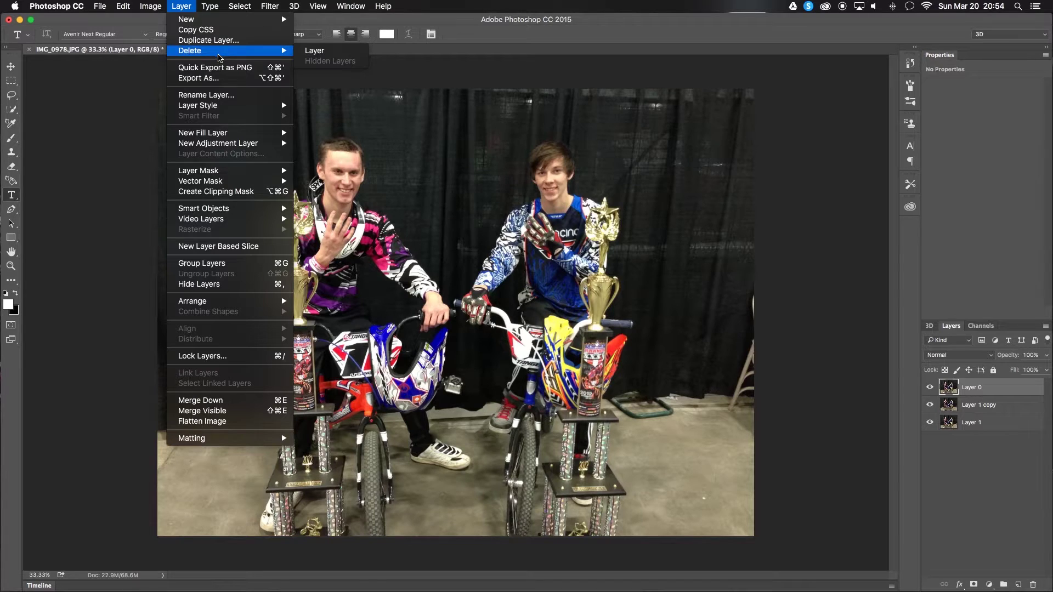
mouse_move(221, 5)
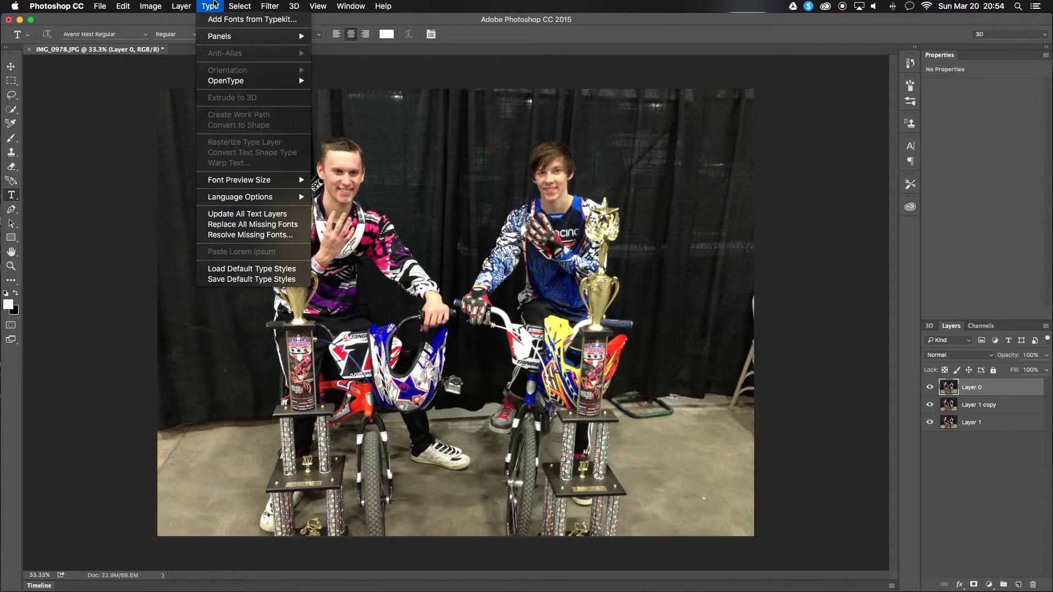
mouse_move(228, 36)
mouse_move(235, 204)
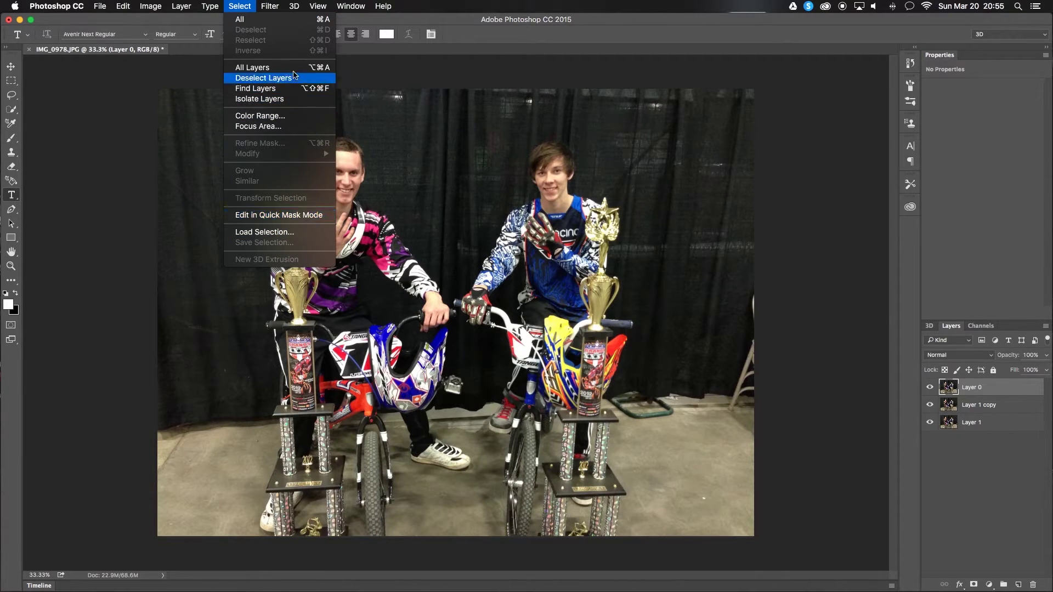
mouse_move(281, 5)
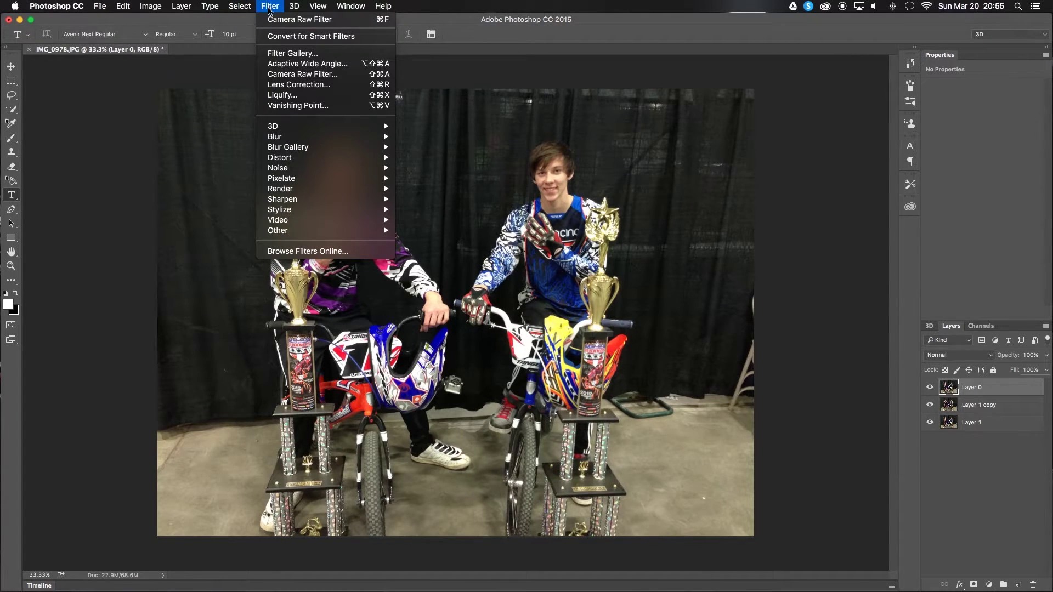
mouse_move(155, 6)
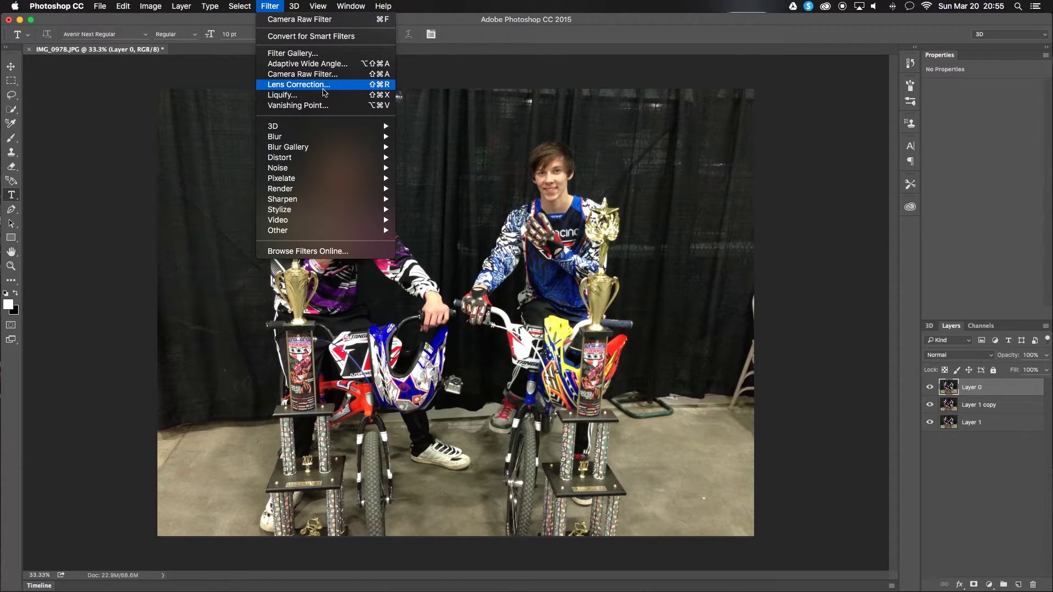
Apply a Motion Blur with a distance of 43 pixels to the top photo layer and undo it.
mouse_move(322, 141)
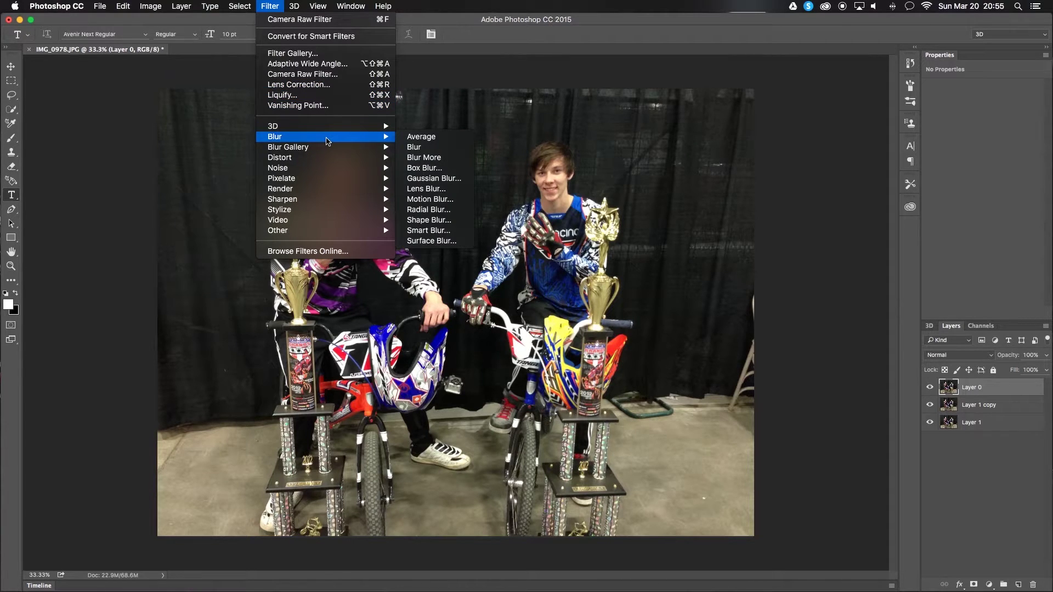
left_click(430, 199)
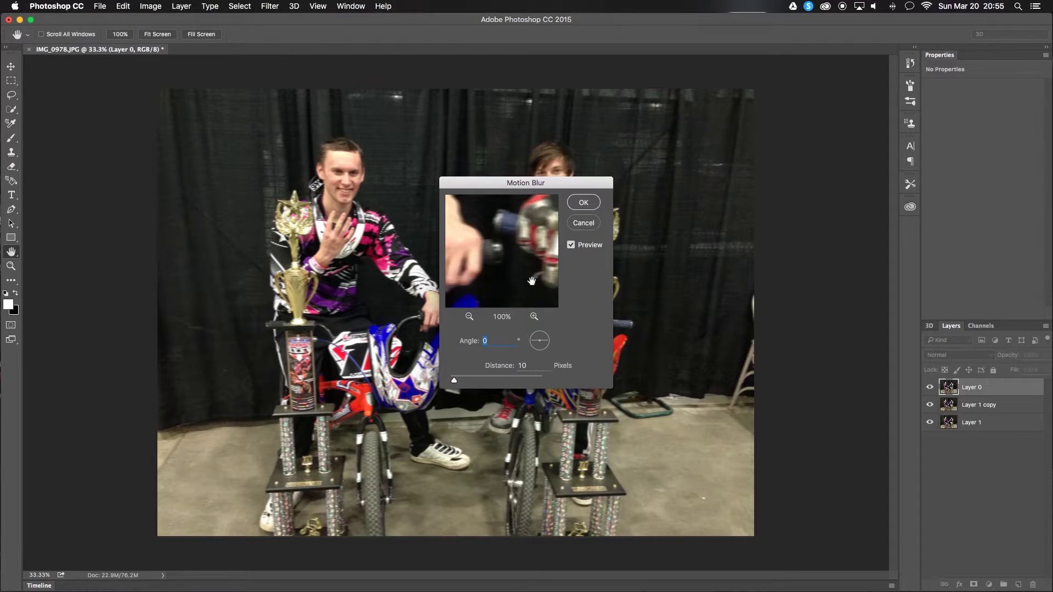
left_click(472, 379)
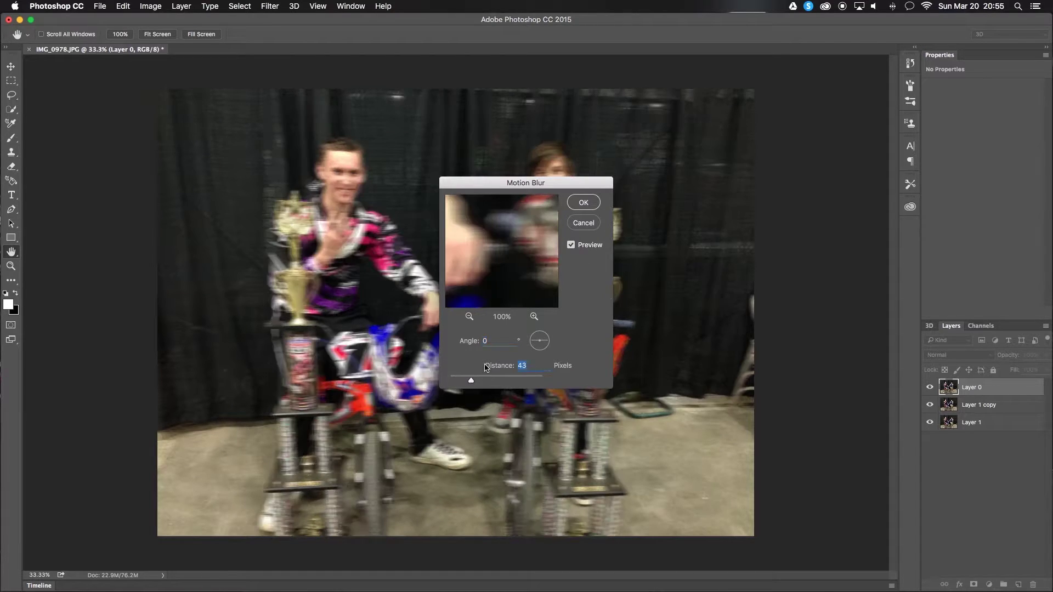
left_click(585, 204)
key("t")
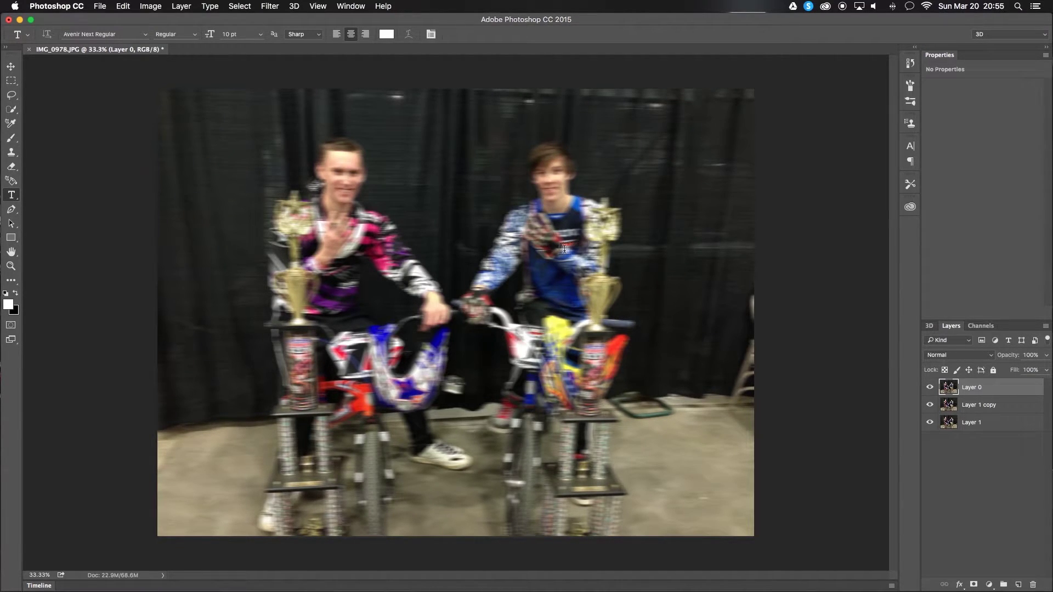
key("super+z")
Apply the Shake Reduction sharpening filter to the top photo layer with its default settings.
left_click(271, 5)
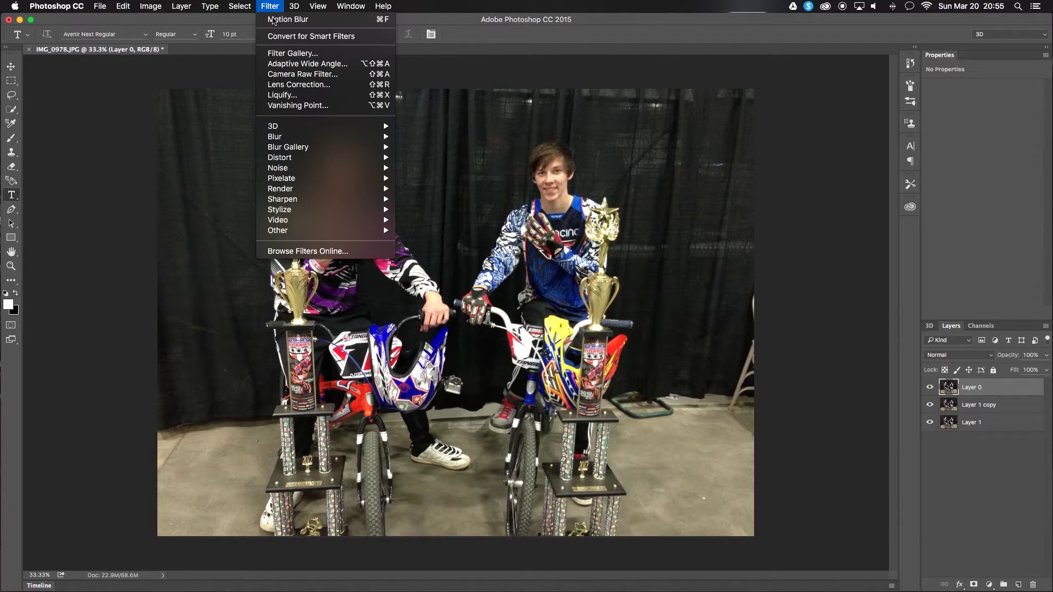
mouse_move(341, 202)
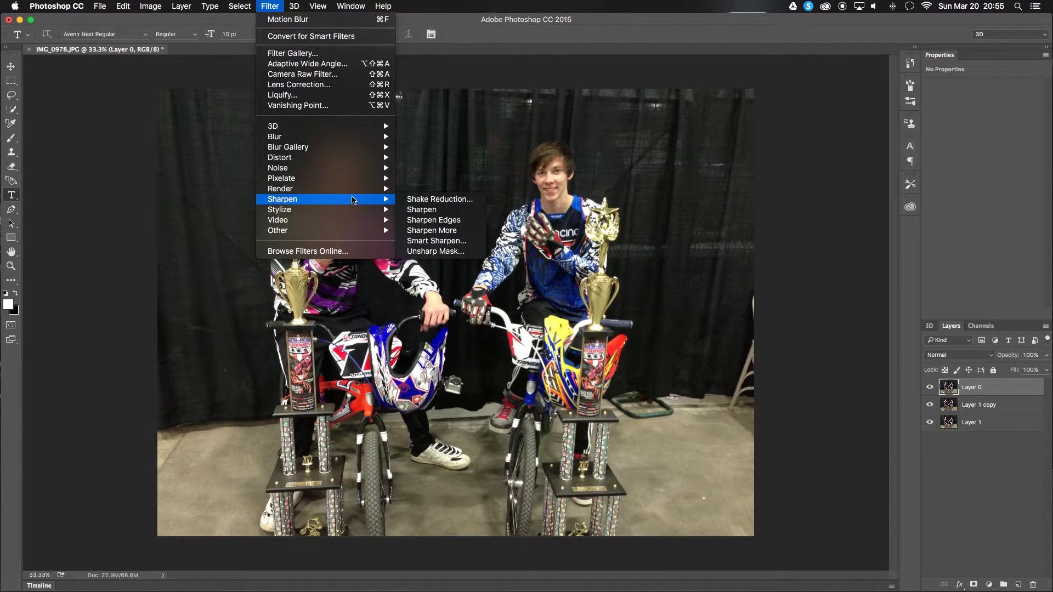
left_click(436, 202)
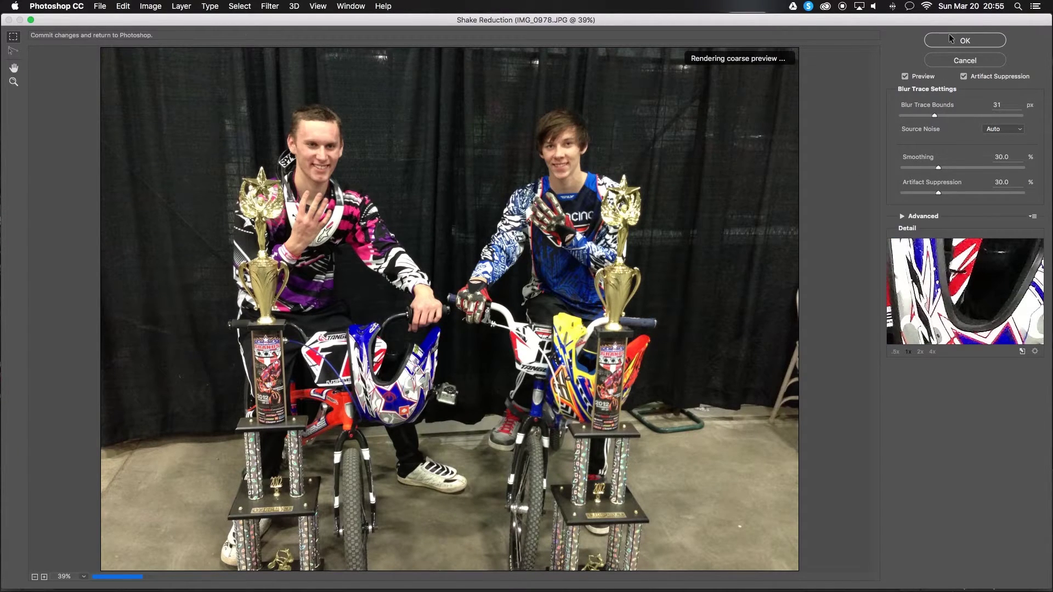
left_click(951, 40)
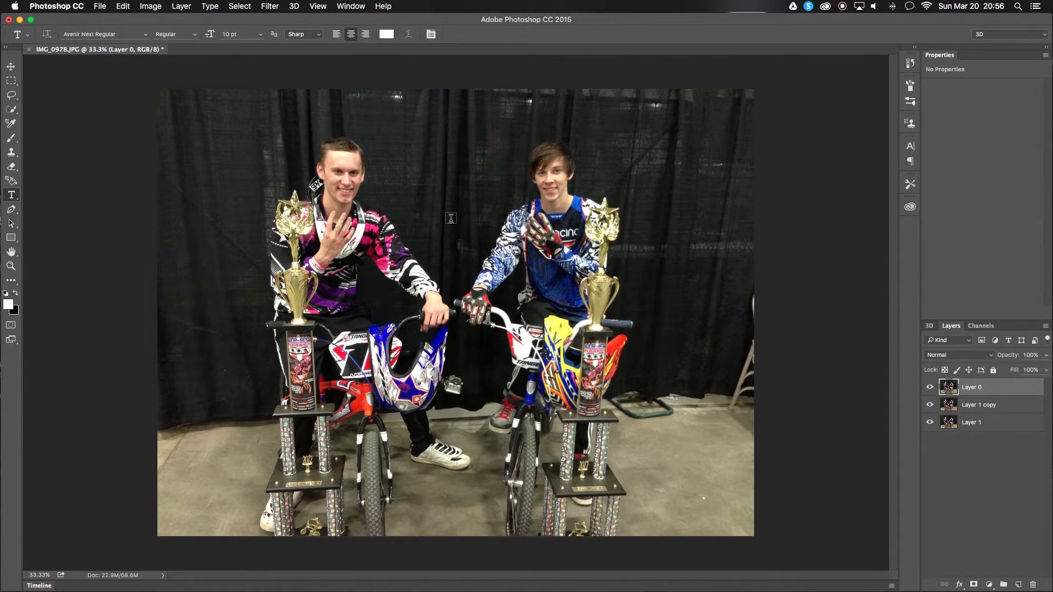
Look over the 3D commands and add the text "HELLO" at 72 pt on the dark curtain between the two riders.
left_click(286, 4)
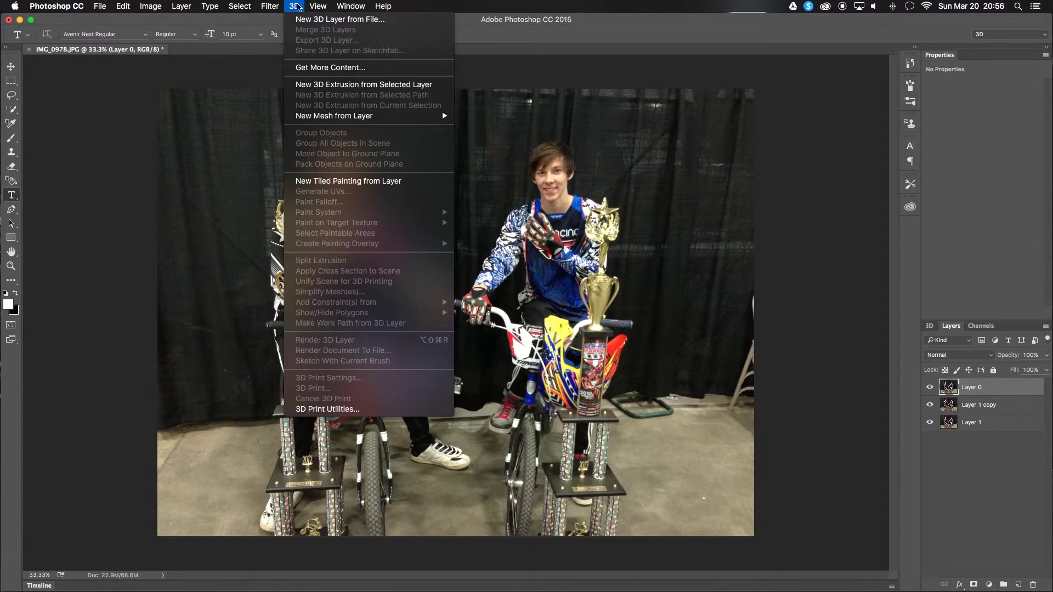
left_click(668, 170)
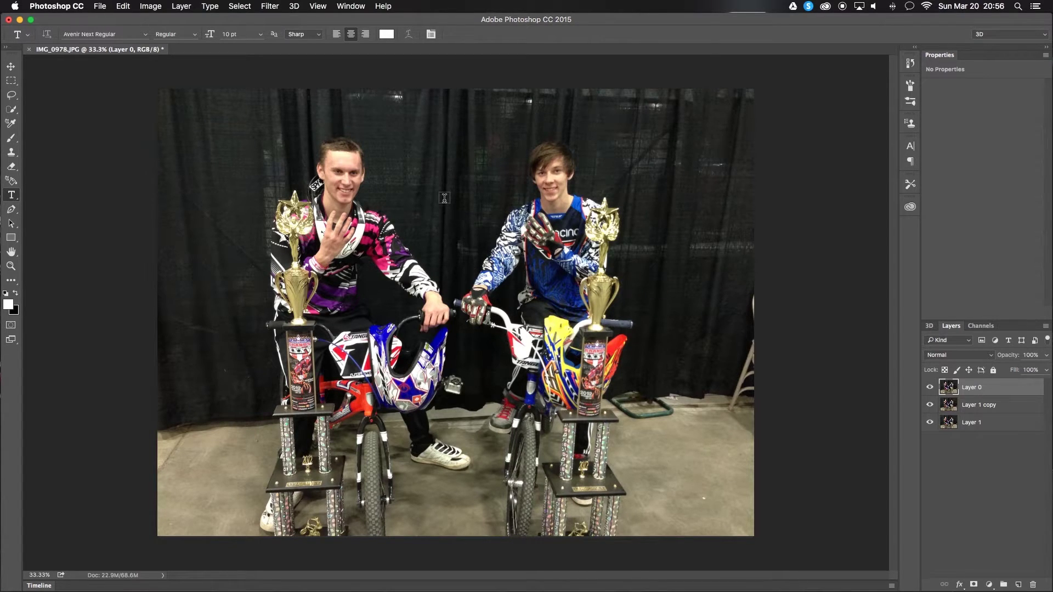
left_click(406, 145)
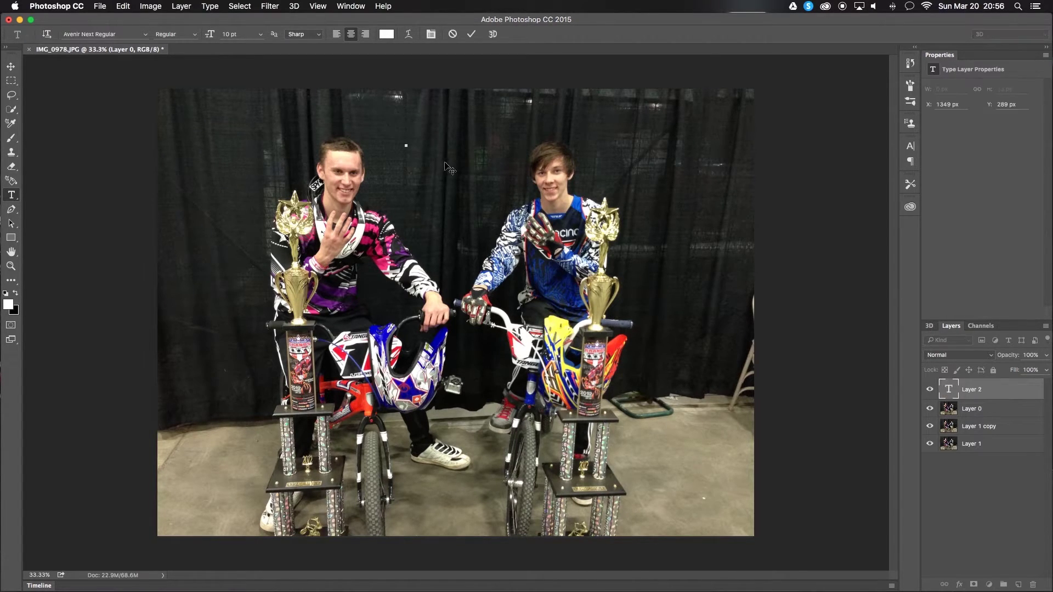
left_click(261, 35)
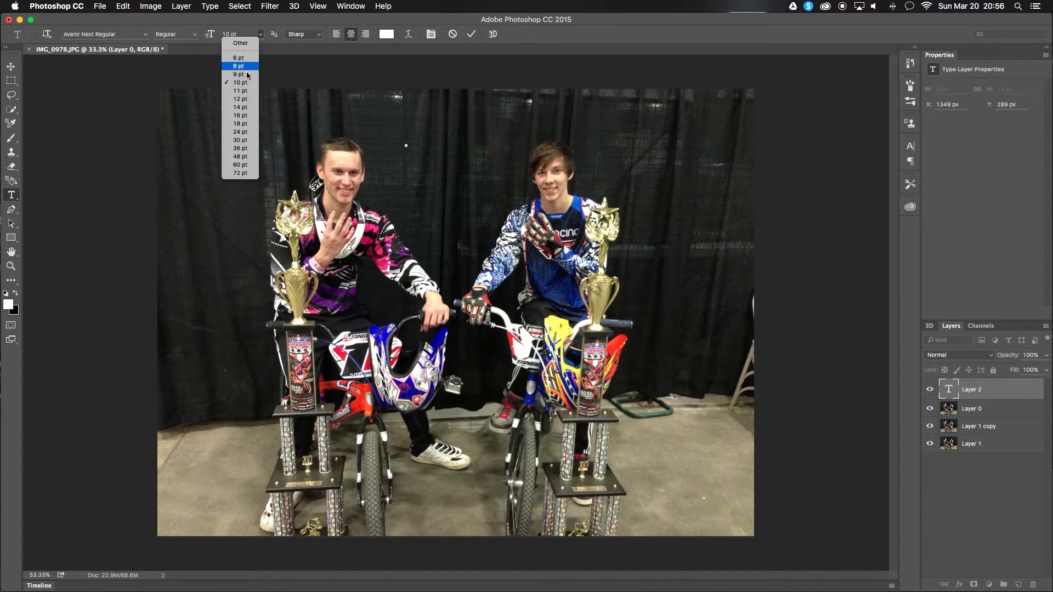
left_click(240, 158)
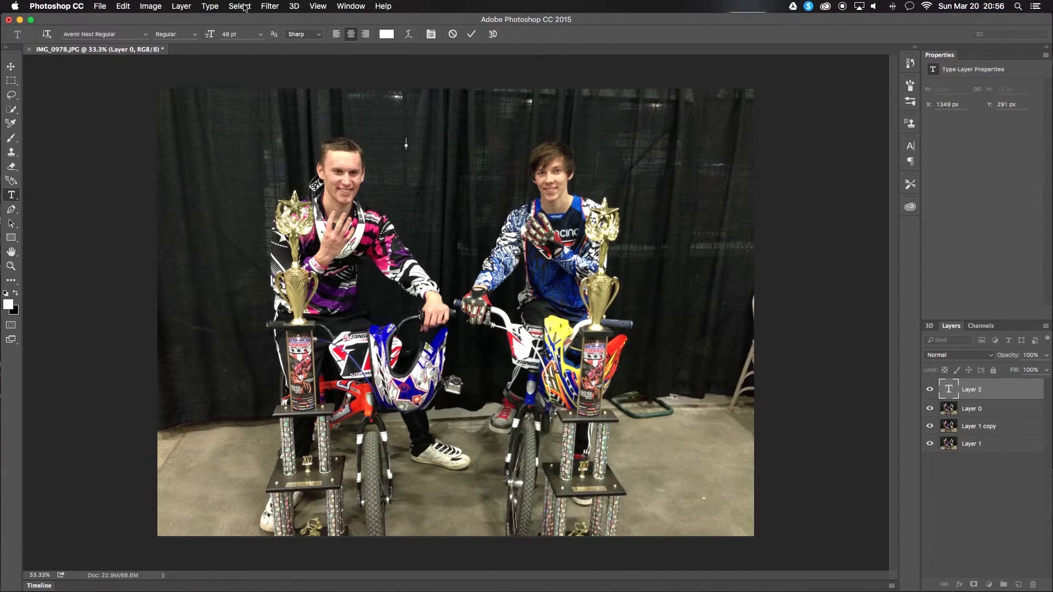
left_click(260, 34)
left_click(240, 174)
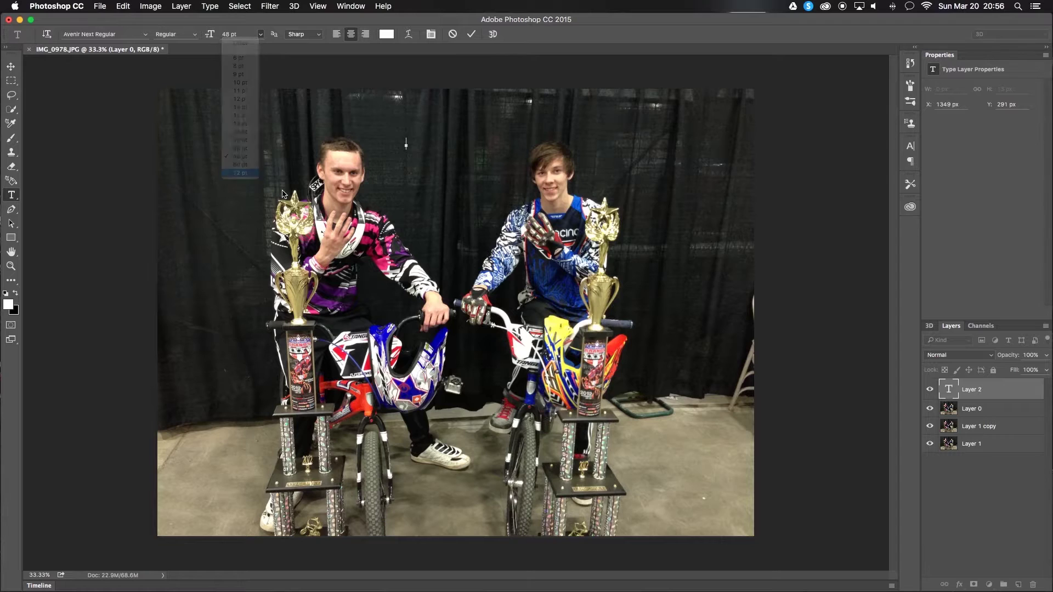
type("HELLO")
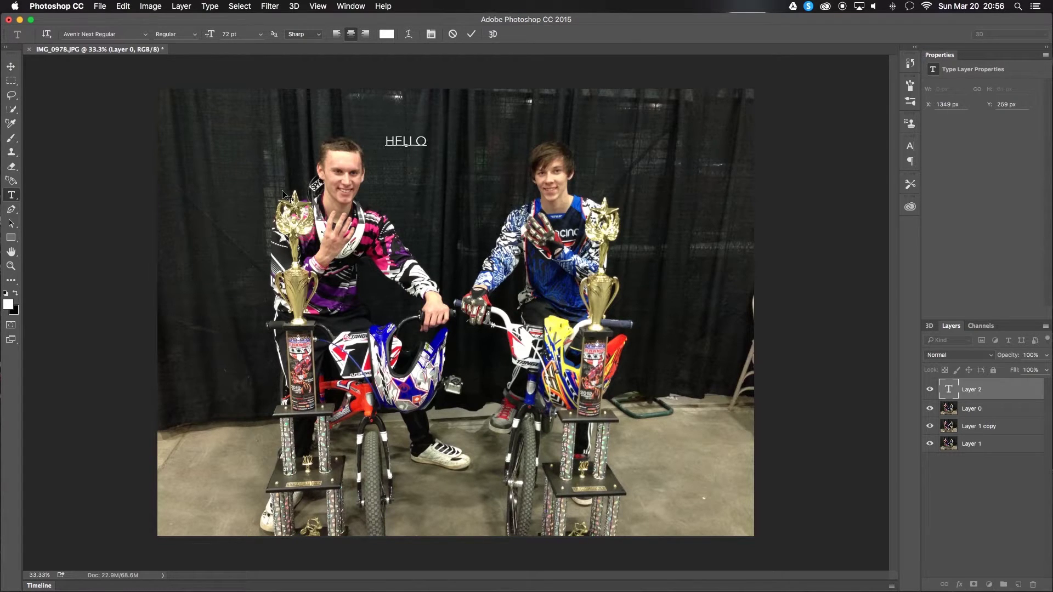
Convert the HELLO text to a 3D object, try moving it in the scene, and undo the move.
double_click(413, 142)
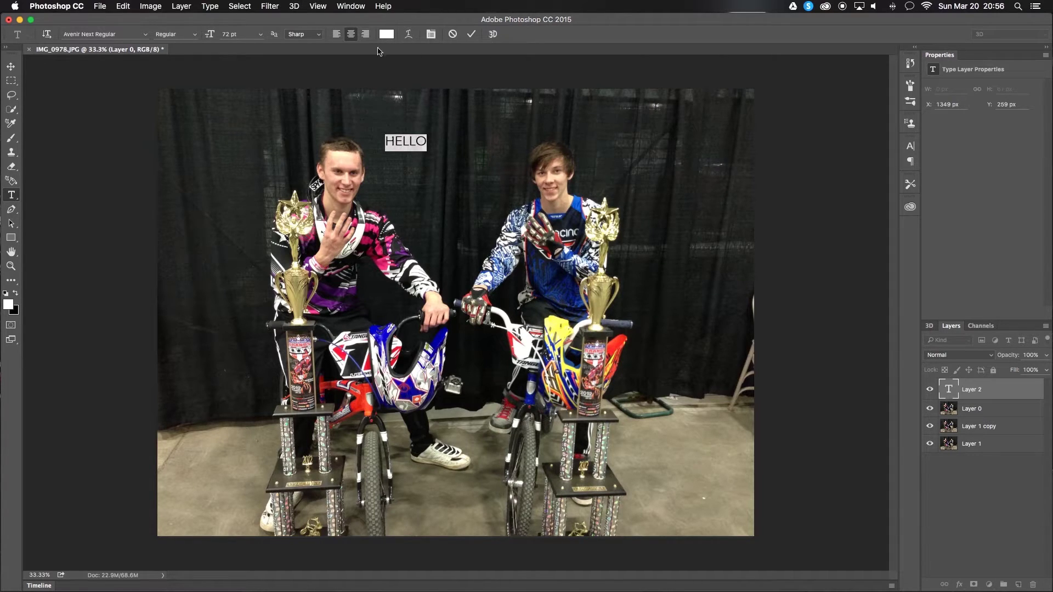
left_click(494, 34)
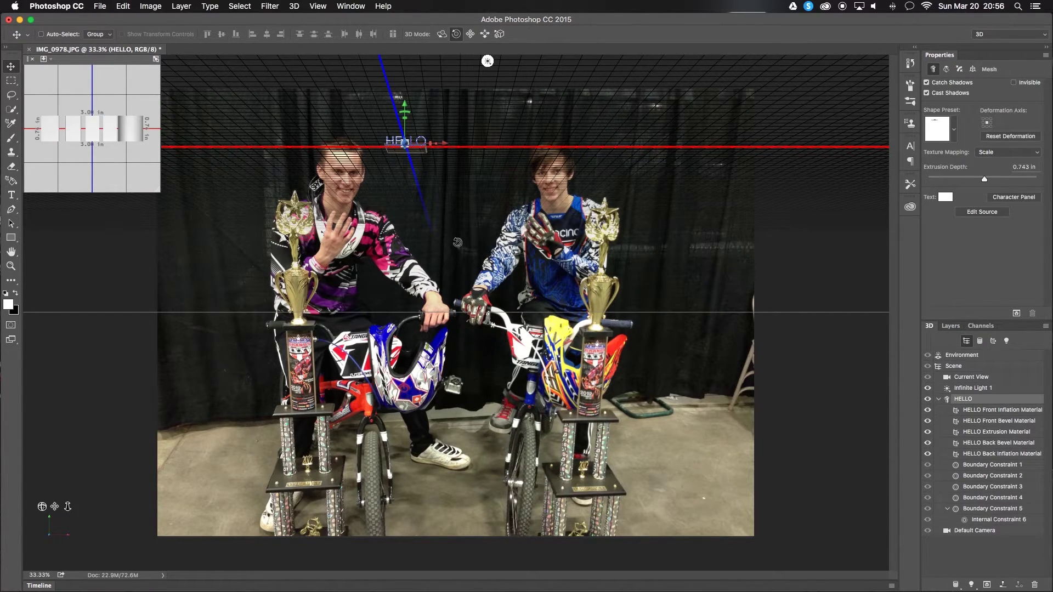
left_click_drag(441, 220, 444, 141)
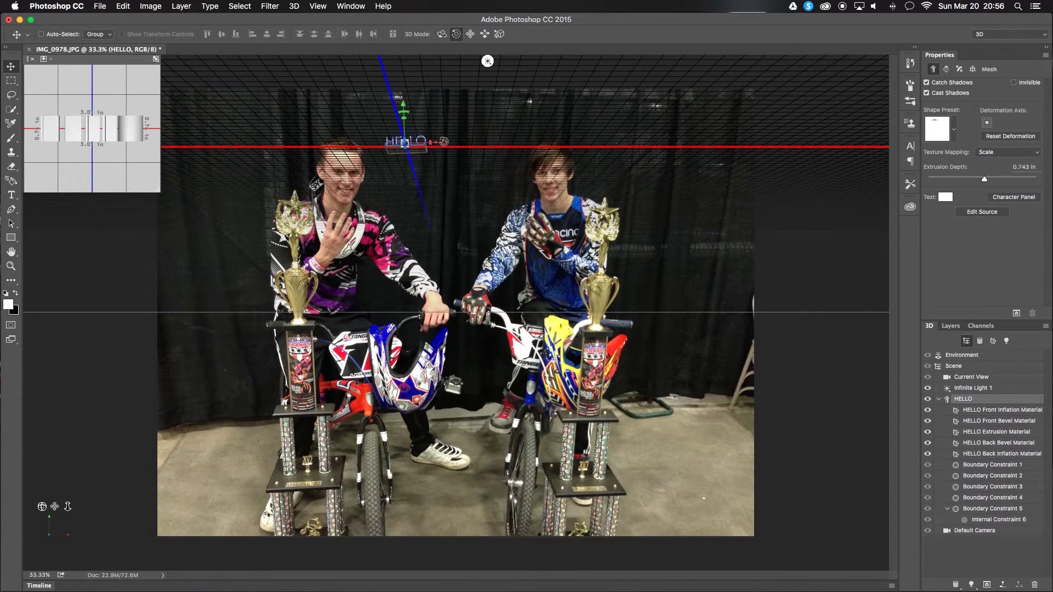
key("super+z")
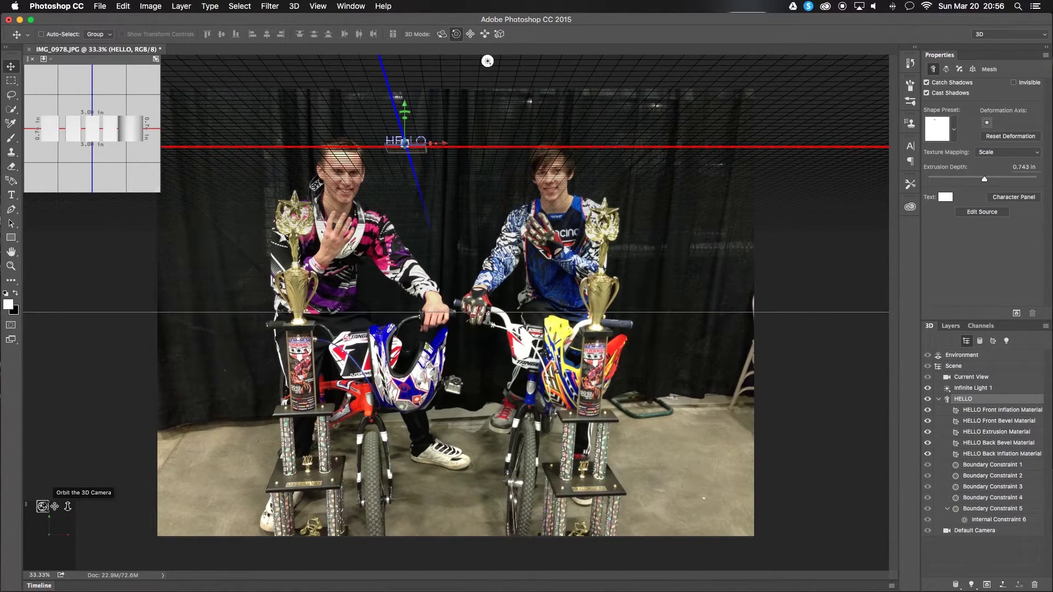
Try orbiting, panning and moving the 3D camera around the HELLO text, undoing each change.
left_click_drag(42, 506, 19, 531)
left_click_drag(29, 200, 162, 60)
left_click_drag(17, 518, 18, 520)
key("super+z")
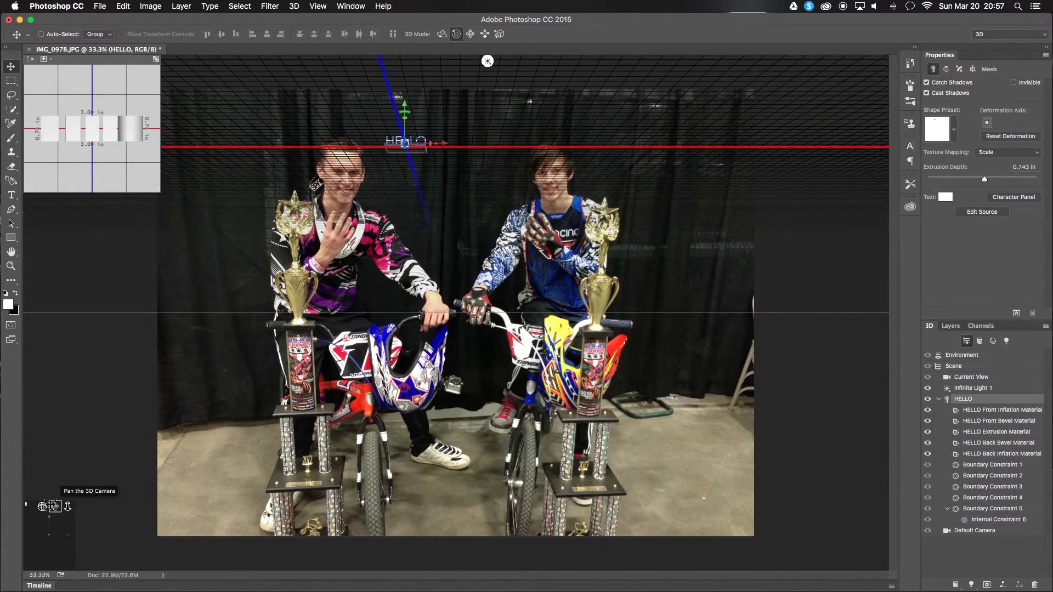
left_click_drag(53, 507, 151, 501)
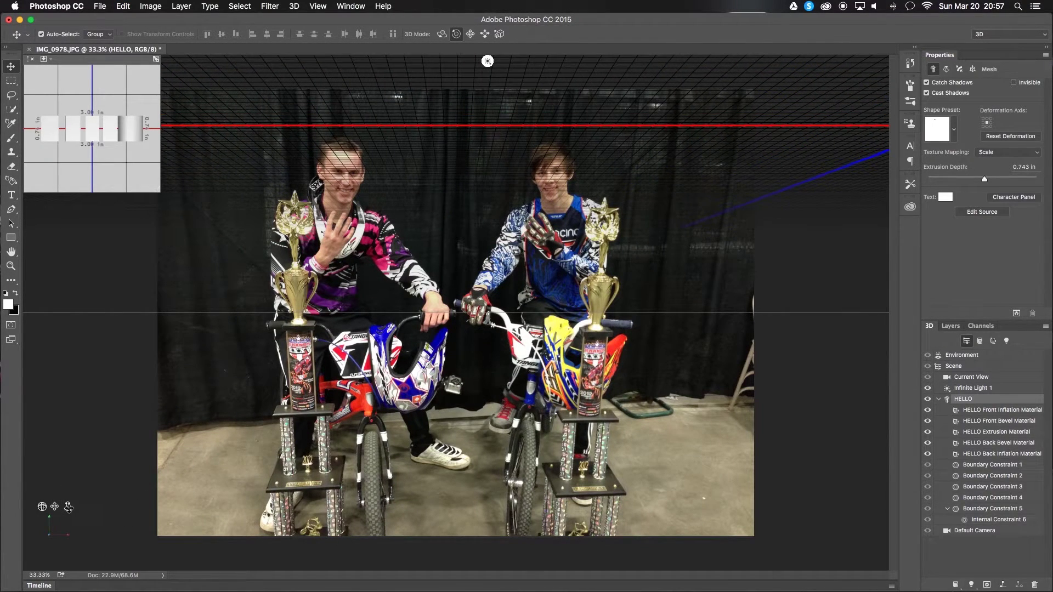
key("super+z")
left_click_drag(68, 507, 130, 311)
key("super+z")
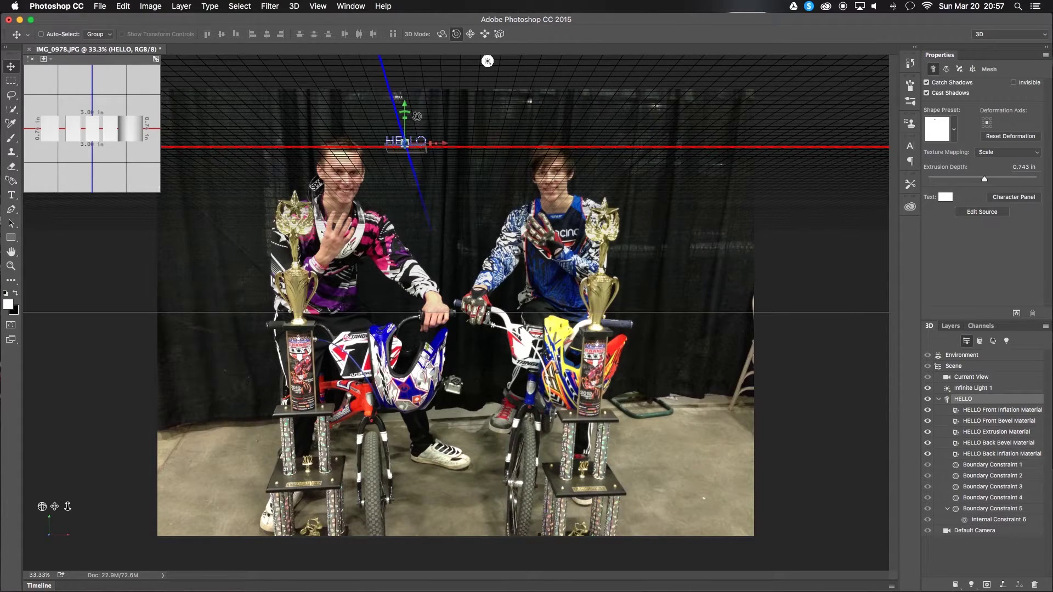
left_click(441, 34)
left_click_drag(430, 185, 266, 229)
key("super+z")
Look over the 3D HELLO layer and its scene components, and delete the layer.
left_click(953, 327)
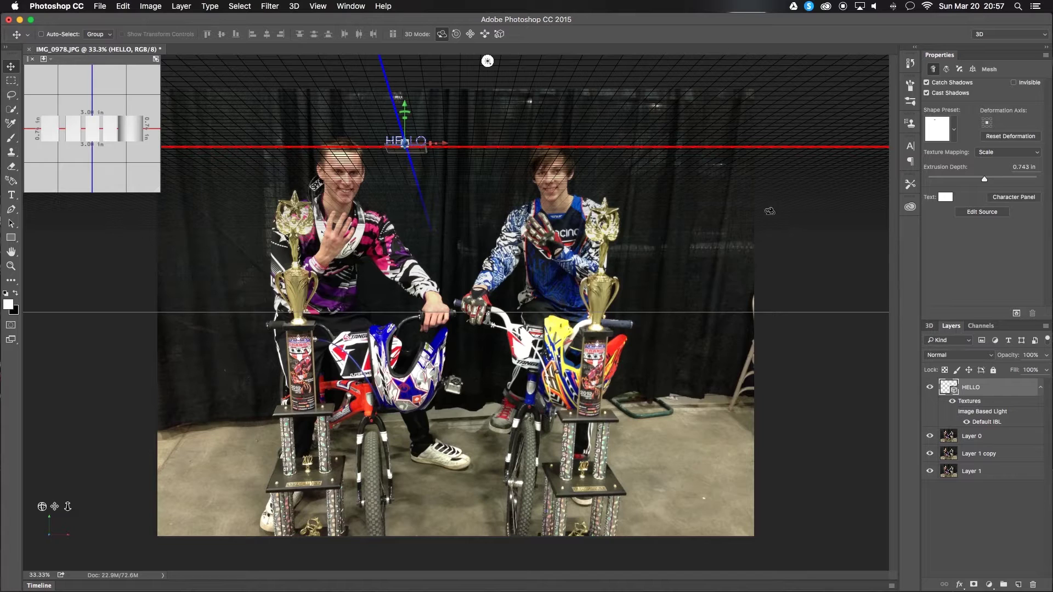
left_click(976, 497)
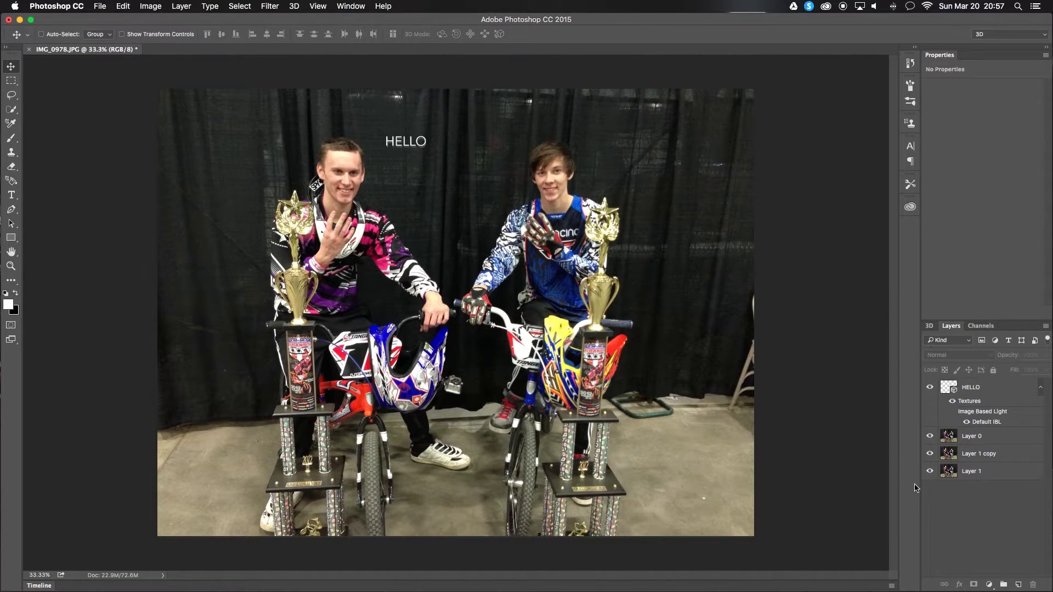
left_click(993, 386)
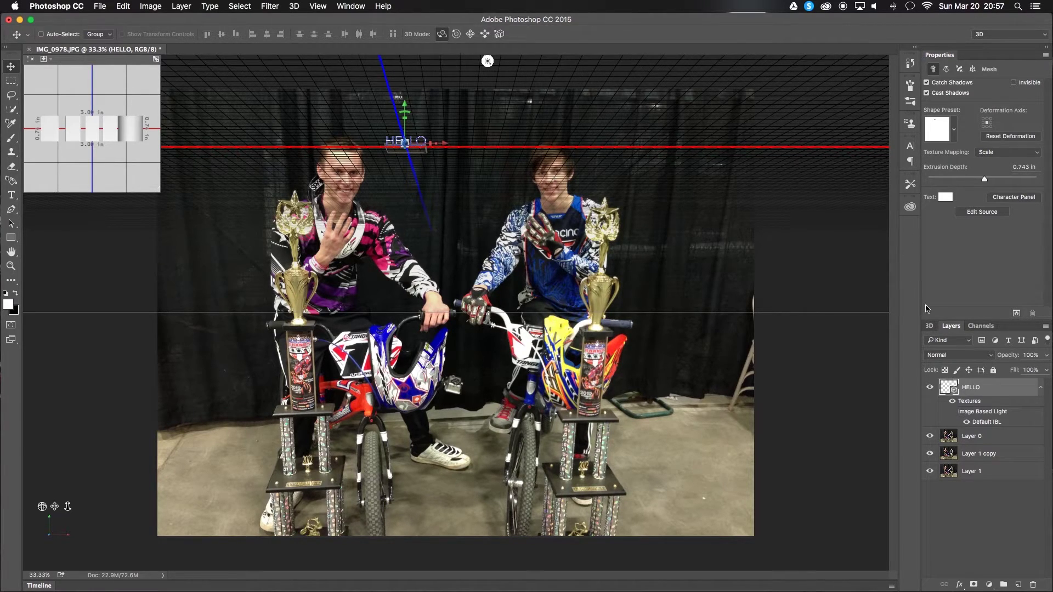
left_click(929, 326)
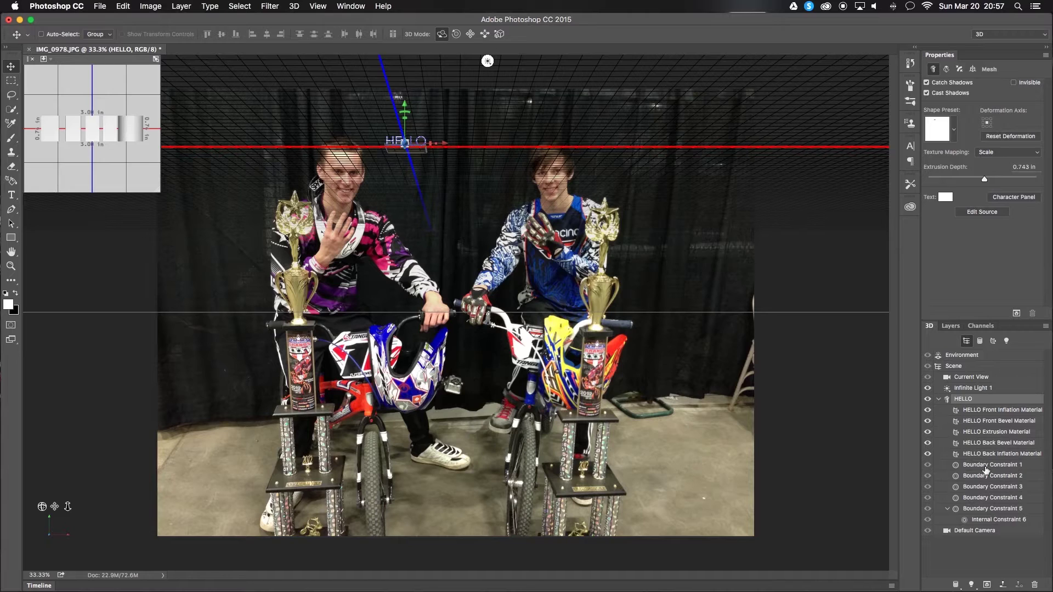
left_click(953, 329)
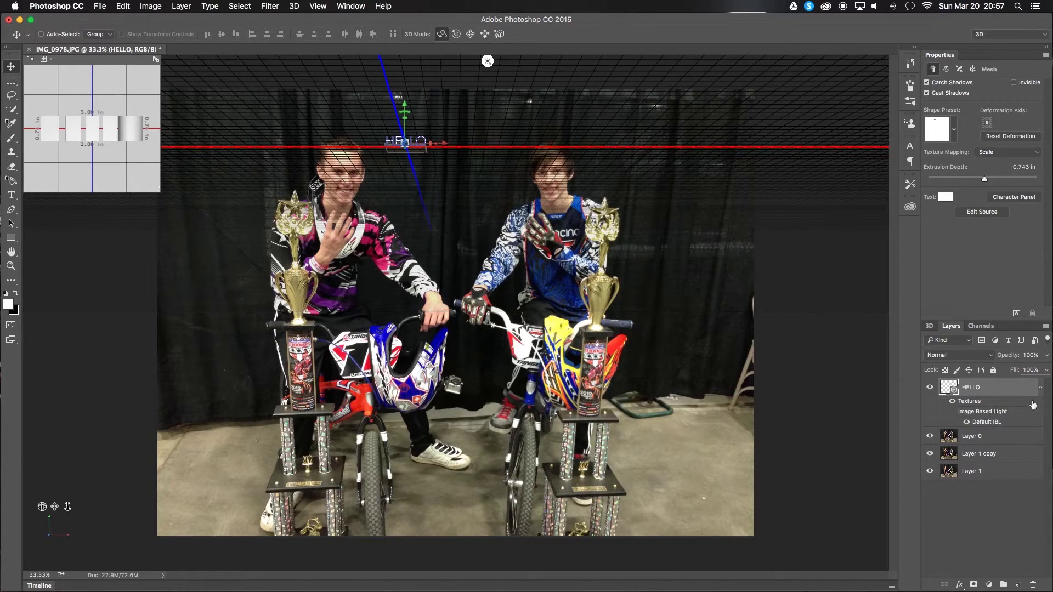
key("Delete")
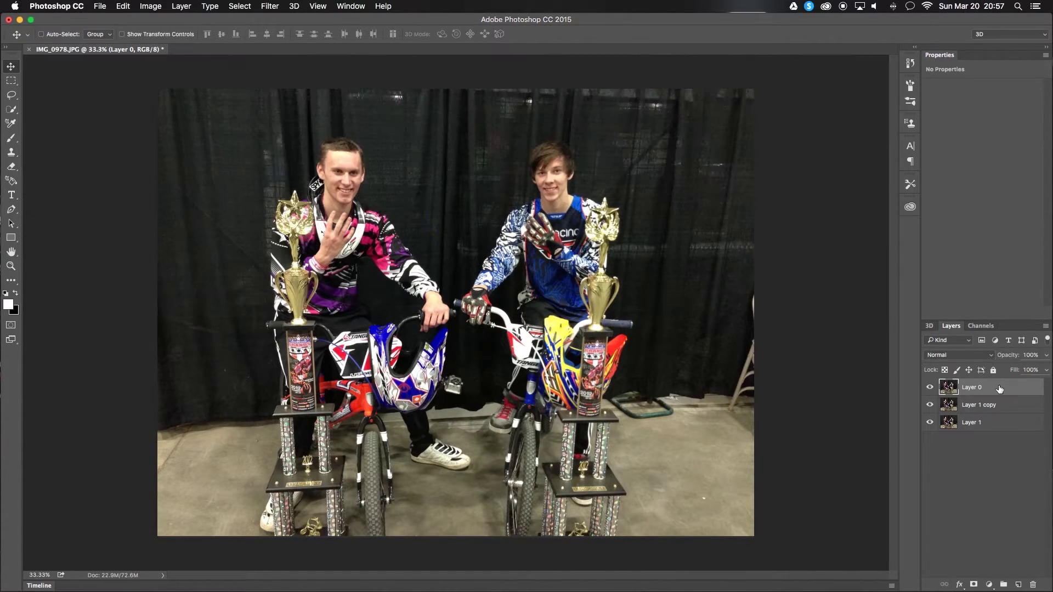
Look over the available view commands and the screen mode options.
left_click(317, 5)
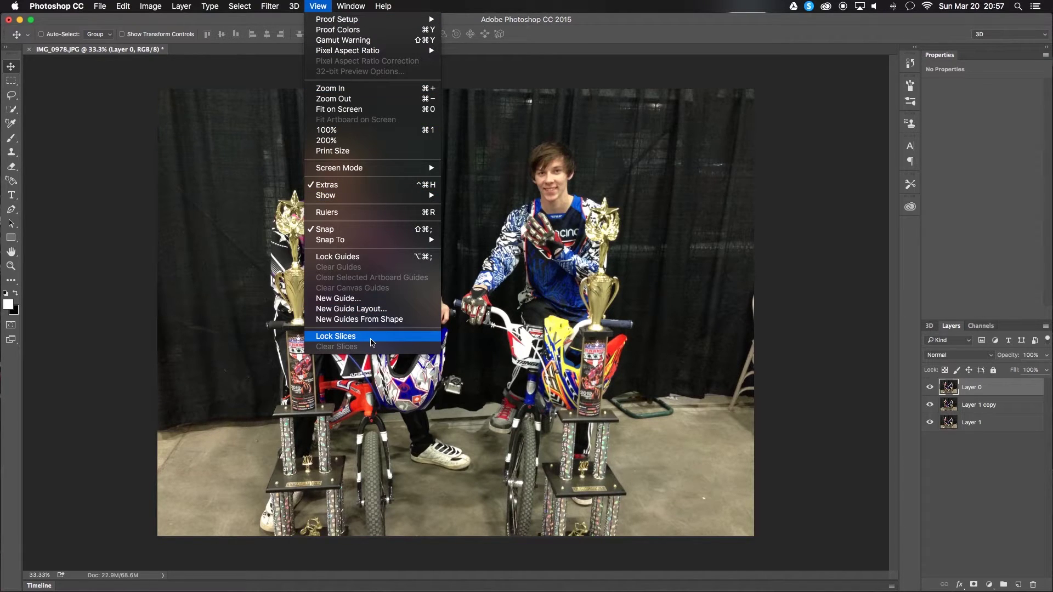
mouse_move(346, 3)
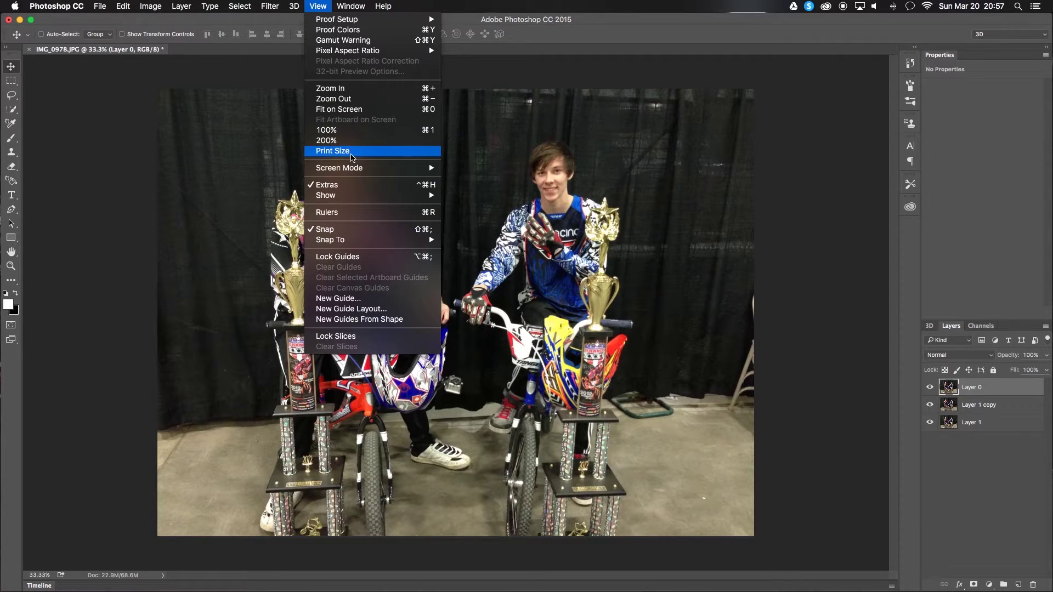
mouse_move(353, 165)
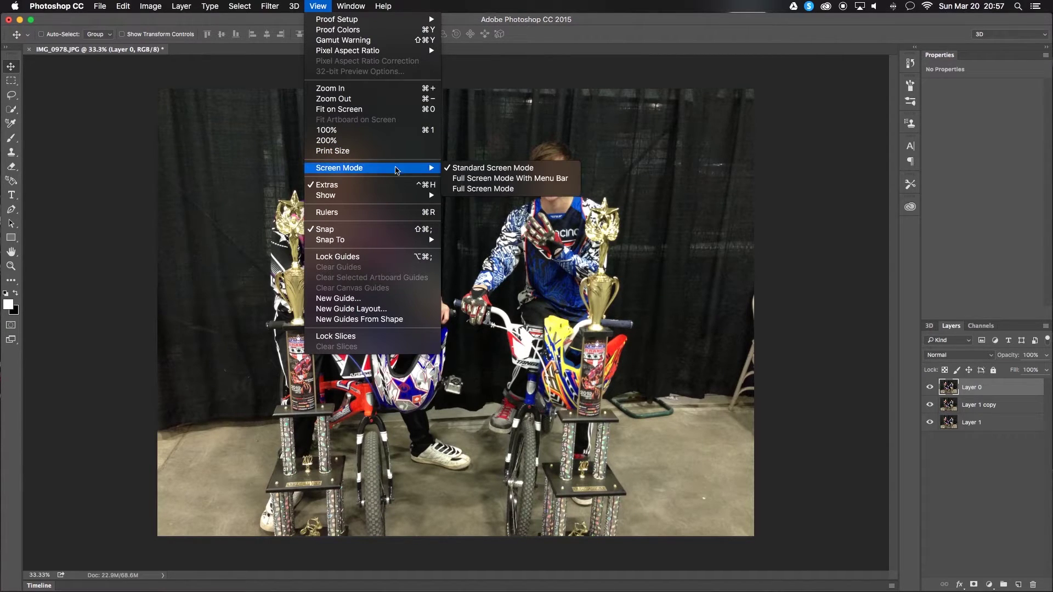
Switch to the Photography workspace and look over the panels that can be shown or hidden.
mouse_move(396, 55)
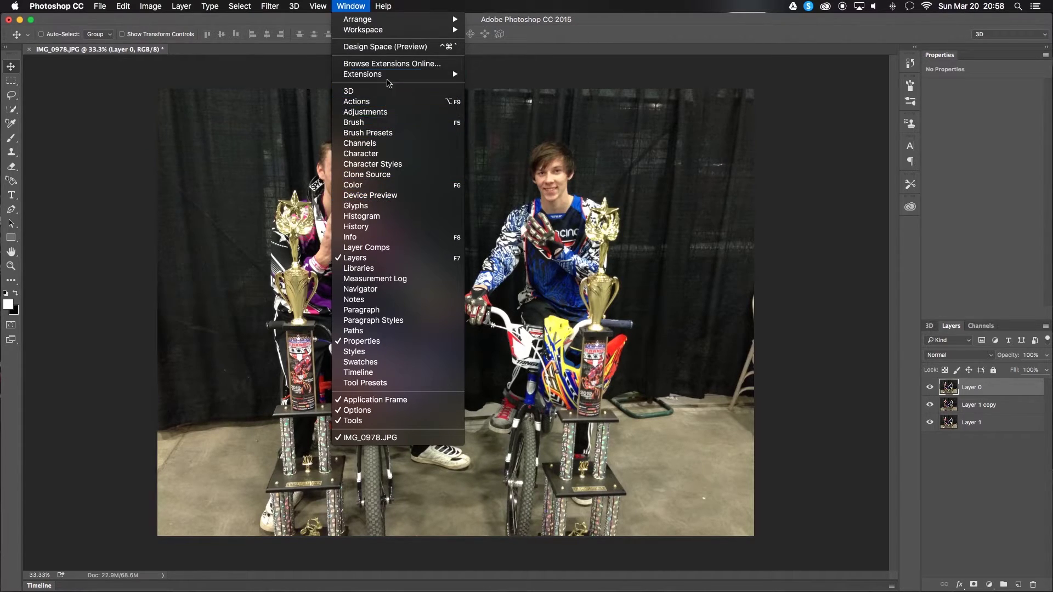
mouse_move(393, 33)
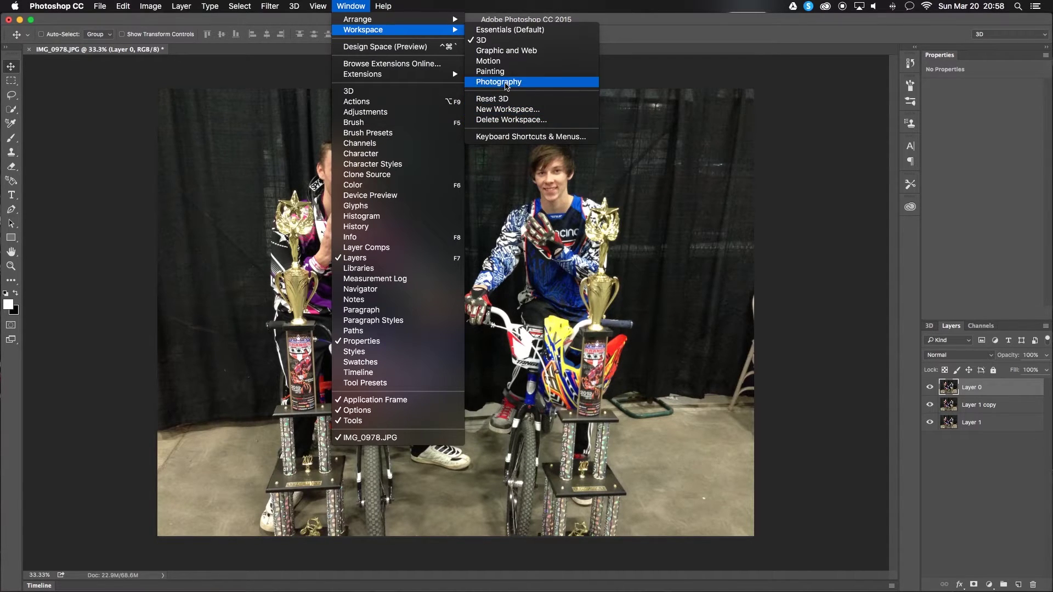
left_click(506, 84)
left_click(365, 5)
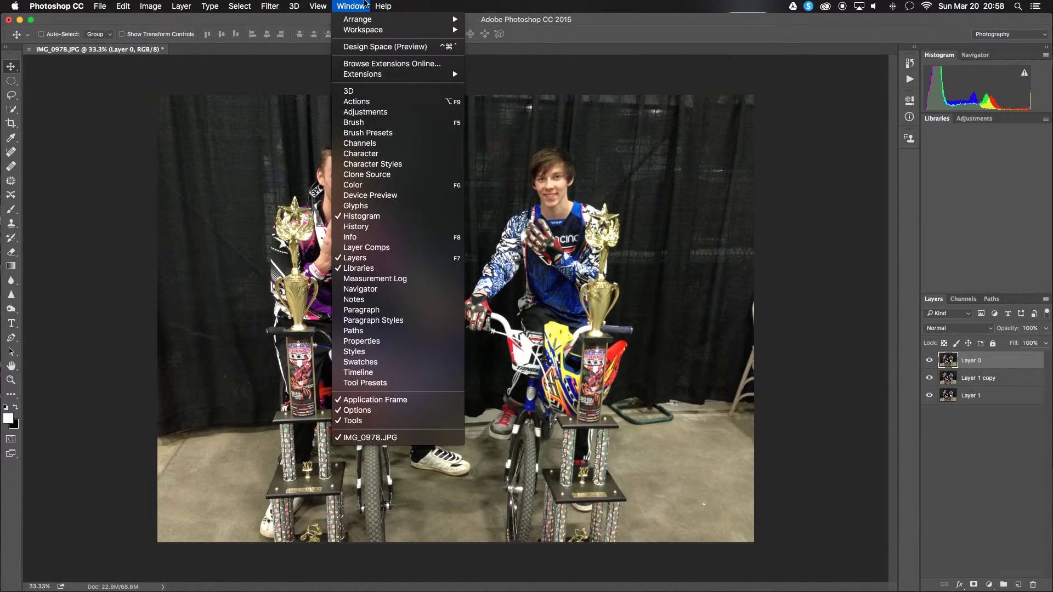
left_click(433, 272)
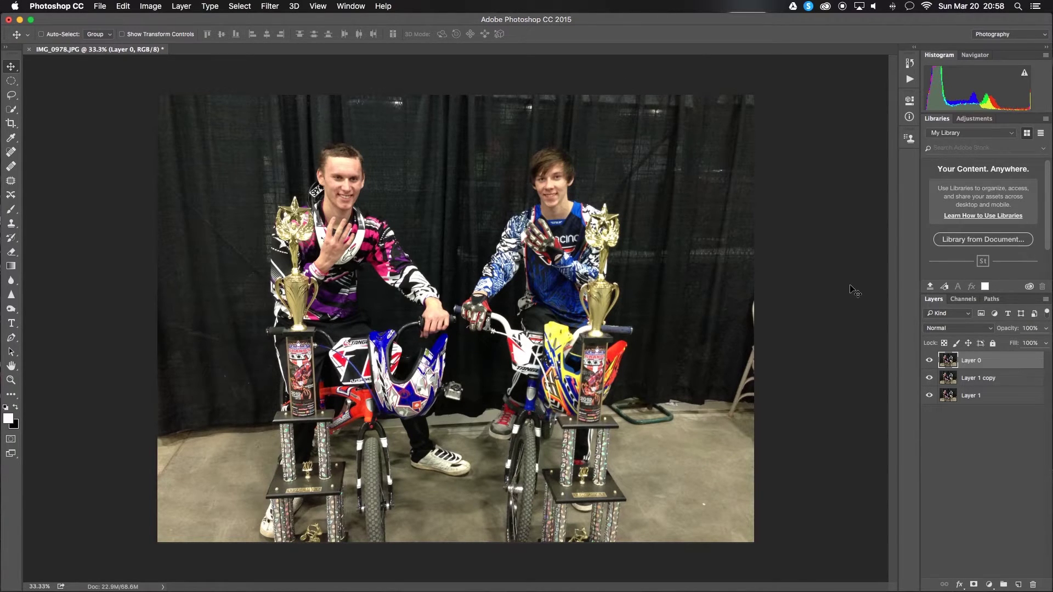
Look over the available help commands and glance across the other application menus.
left_click(387, 6)
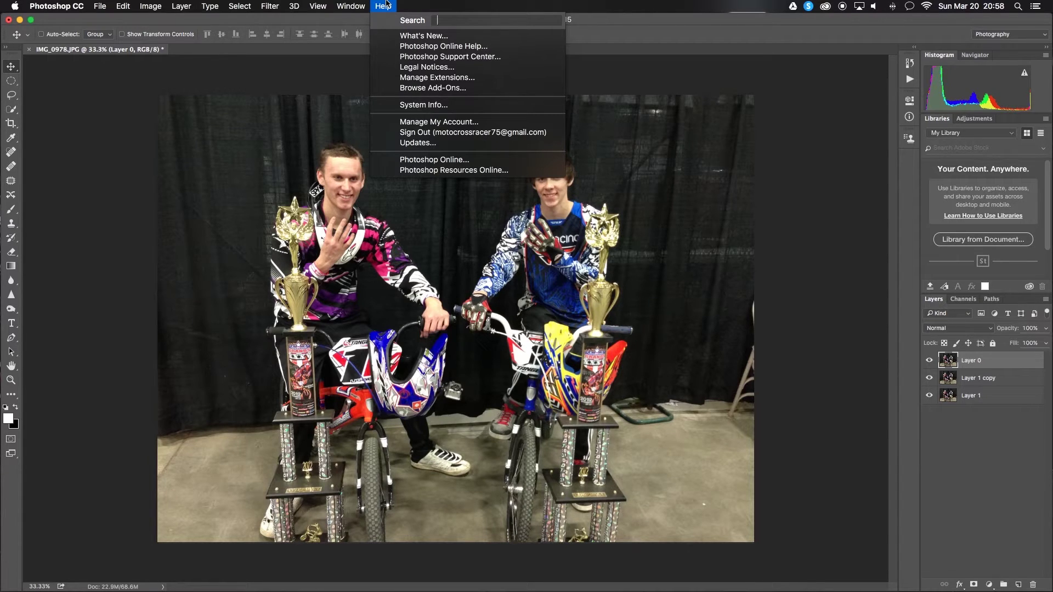
left_click(387, 5)
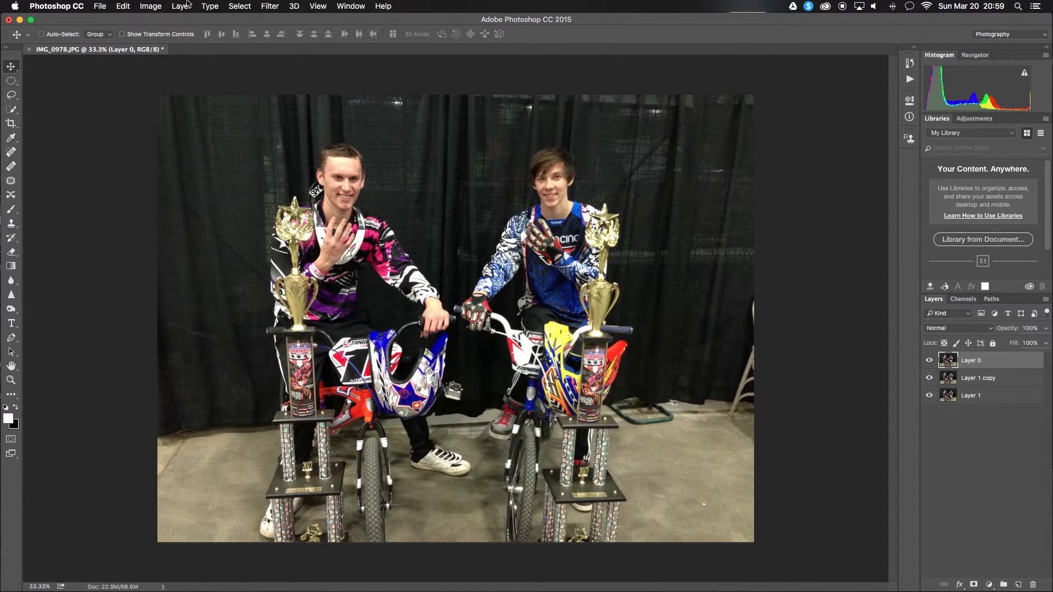
left_click(53, 3)
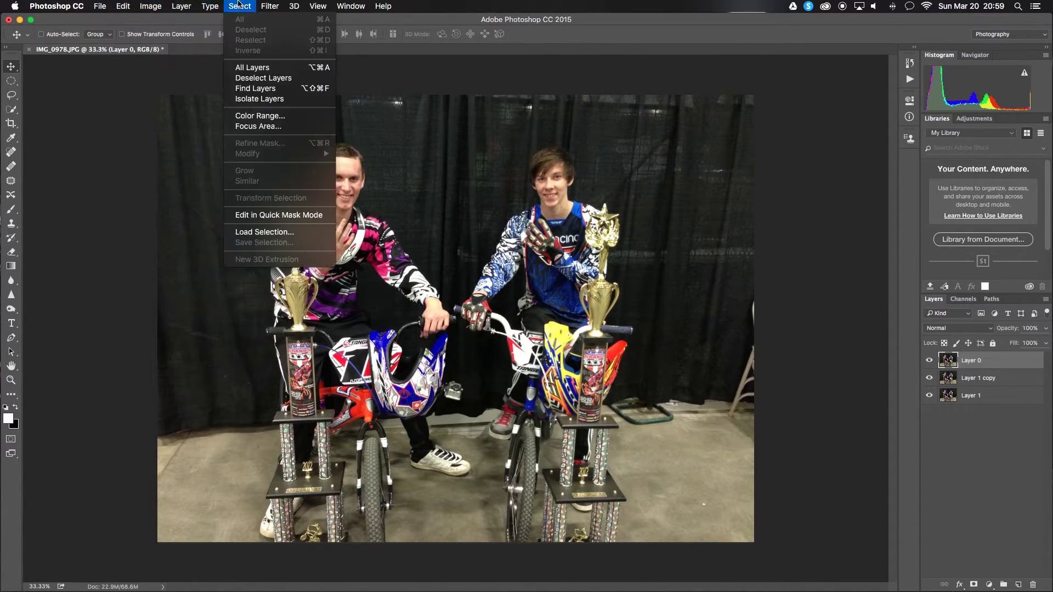
mouse_move(349, 4)
mouse_move(383, 4)
left_click(184, 102)
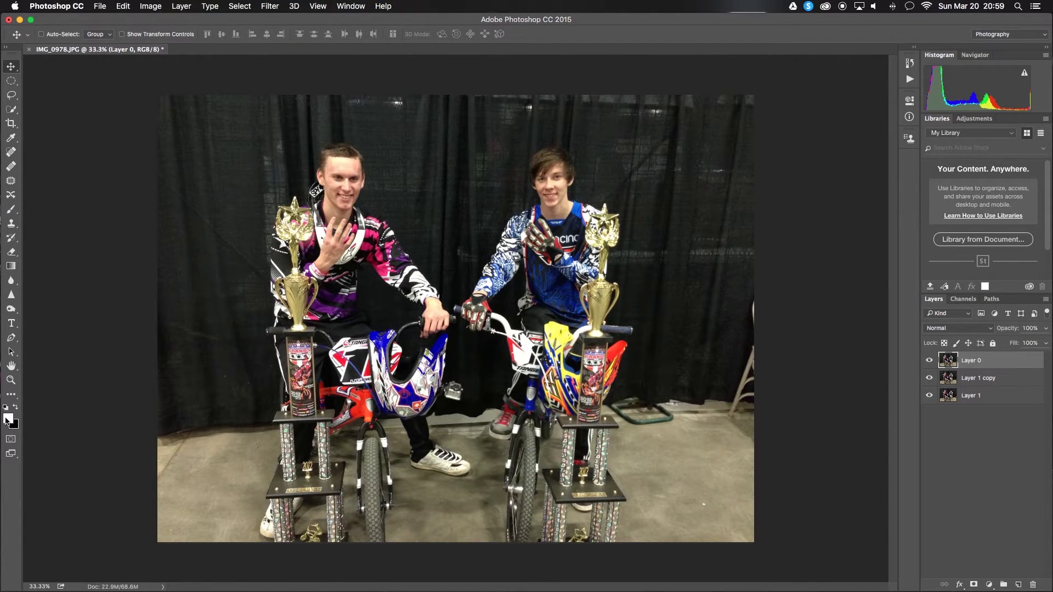
Look over the marquee, lasso and selection tool variants, choosing Rectangular Marquee, Polygonal Lasso and Magic Wand.
left_click(12, 81)
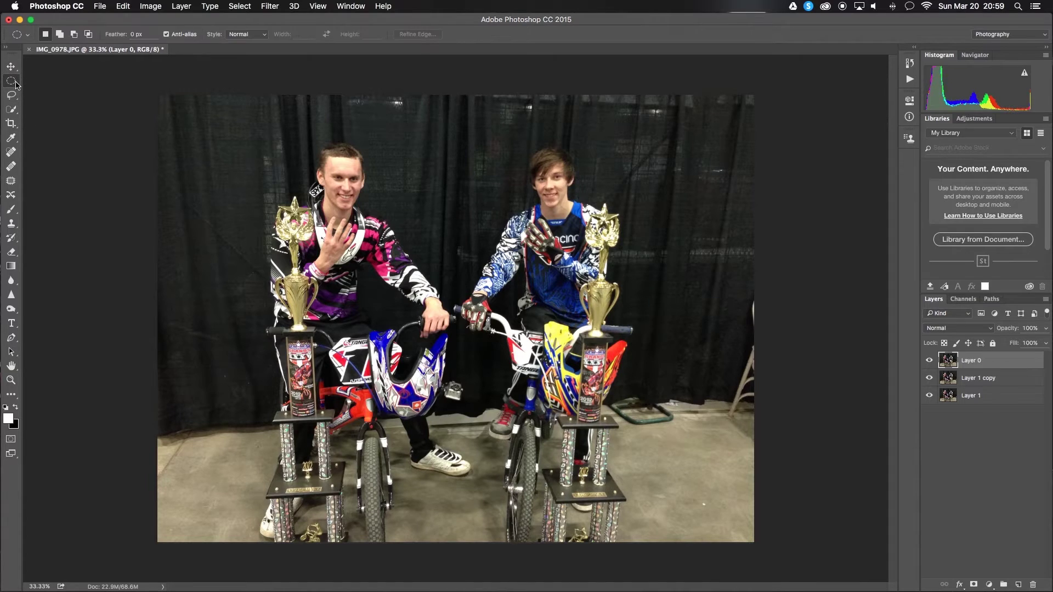
mouse_move(18, 83)
left_mouse_down()
mouse_move(49, 83)
mouse_move(11, 97)
mouse_move(63, 98)
mouse_move(13, 110)
mouse_move(65, 111)
left_mouse_up()
left_click(10, 96)
left_click(66, 105)
left_click(66, 119)
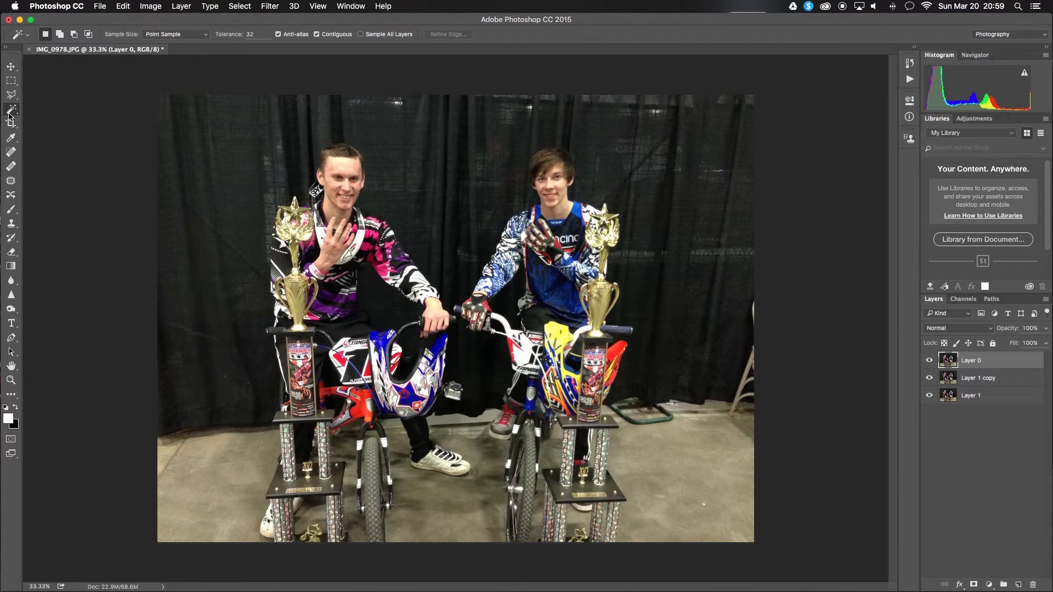
Try a freehand Lasso selection around both riders, move the selected area, undo the move and deselect.
left_click(11, 96)
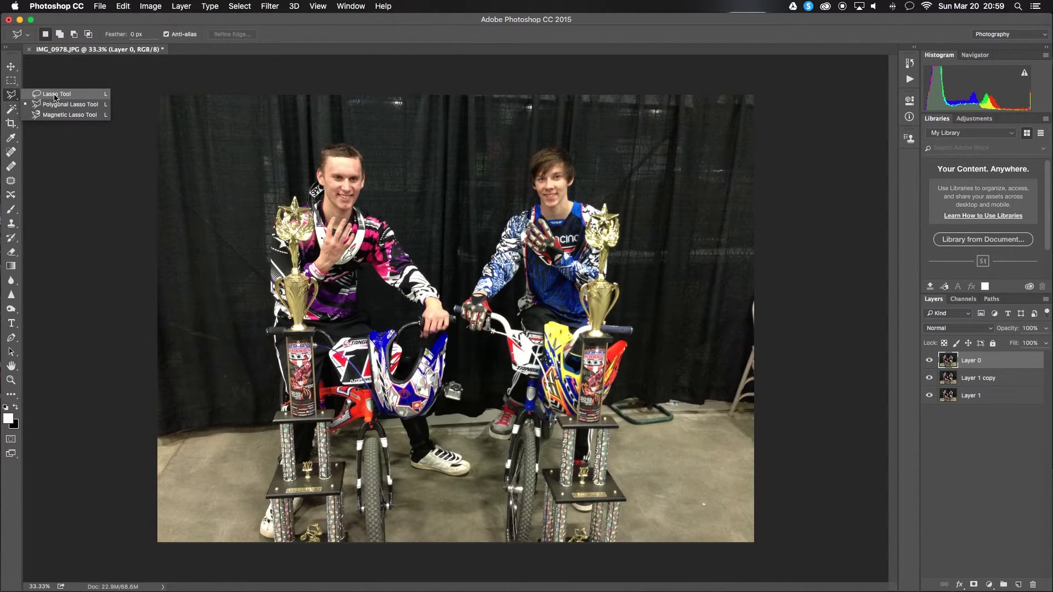
left_click(55, 95)
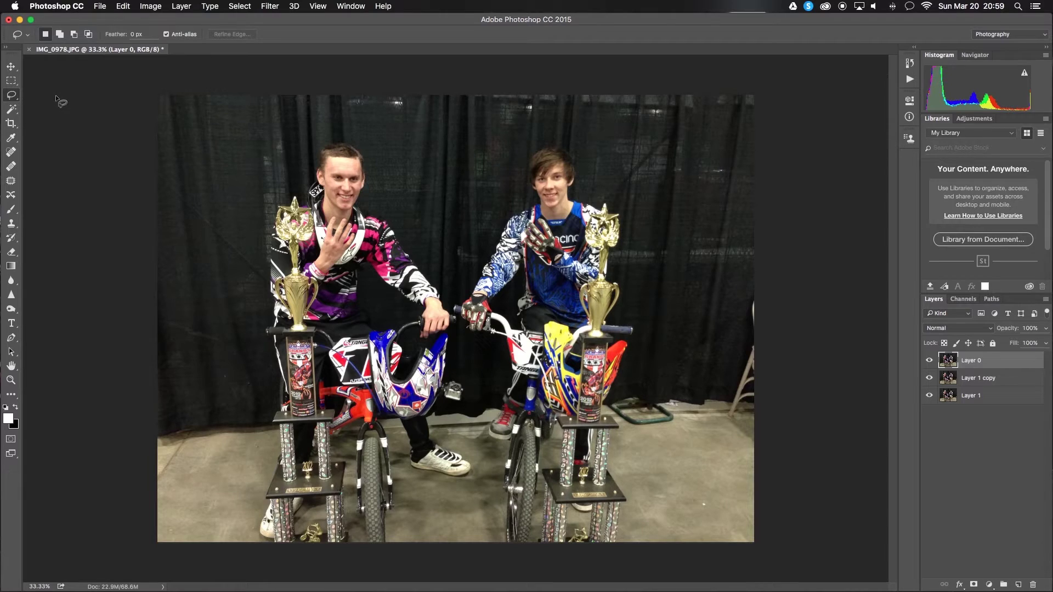
left_click(12, 95)
left_click(52, 95)
mouse_move(436, 121)
left_mouse_down()
mouse_move(315, 111)
mouse_move(173, 287)
mouse_move(574, 139)
mouse_move(436, 121)
left_mouse_up()
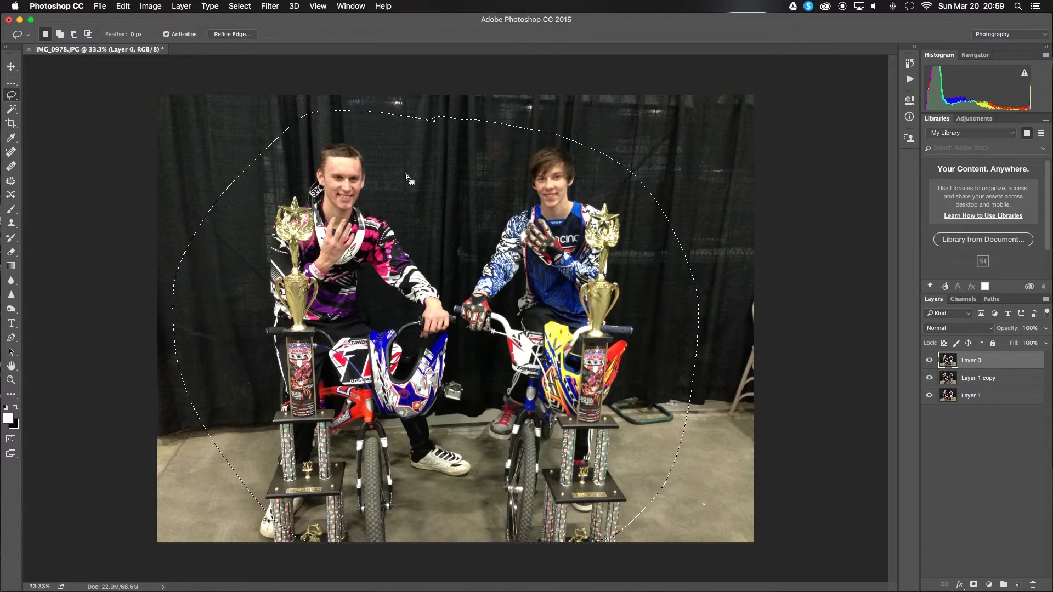
key("v")
left_click_drag(386, 189, 505, 218)
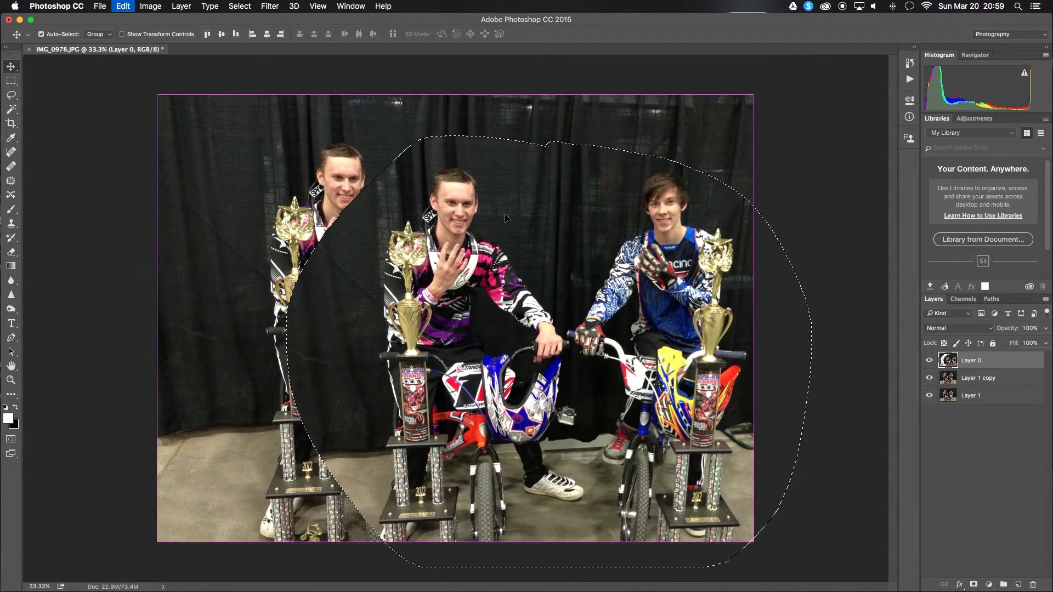
key("ctrl+z")
key("ctrl+d")
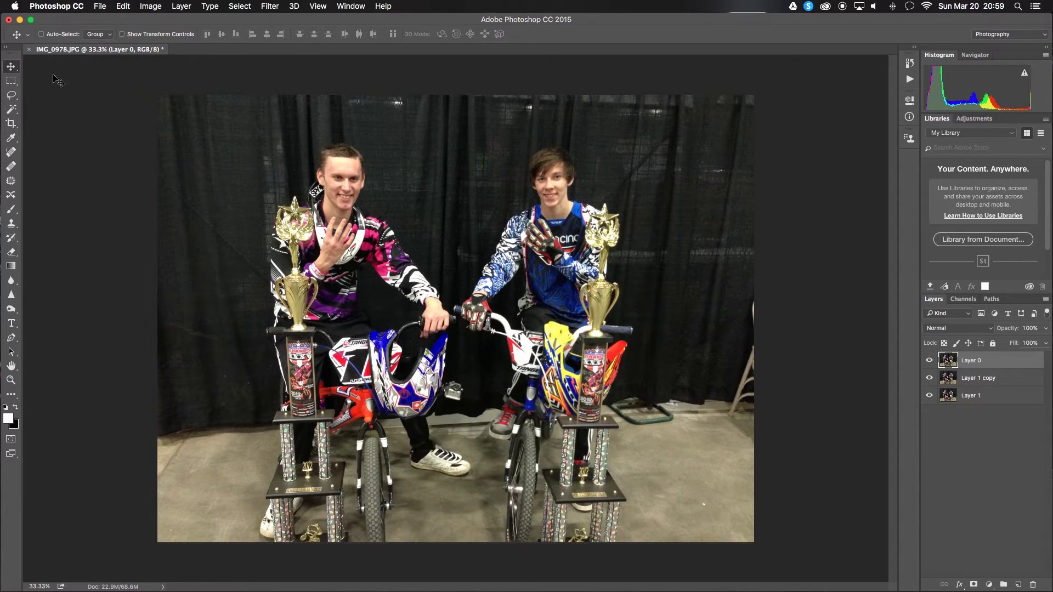
Outline the rider in the purple jersey with a closed Polygonal Lasso selection.
left_click_drag(12, 96, 63, 97)
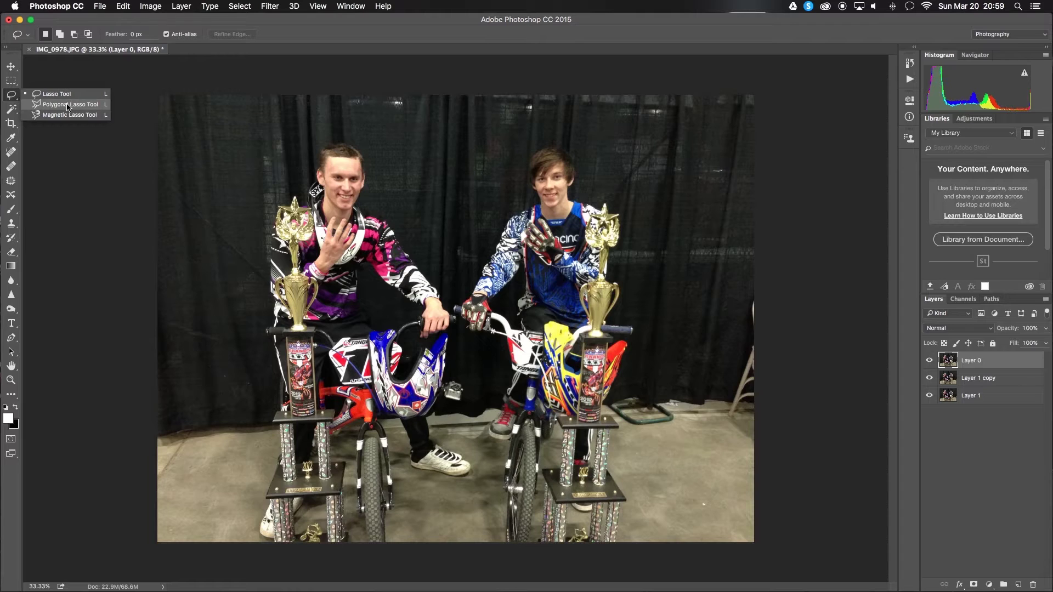
left_click_drag(68, 105, 68, 106)
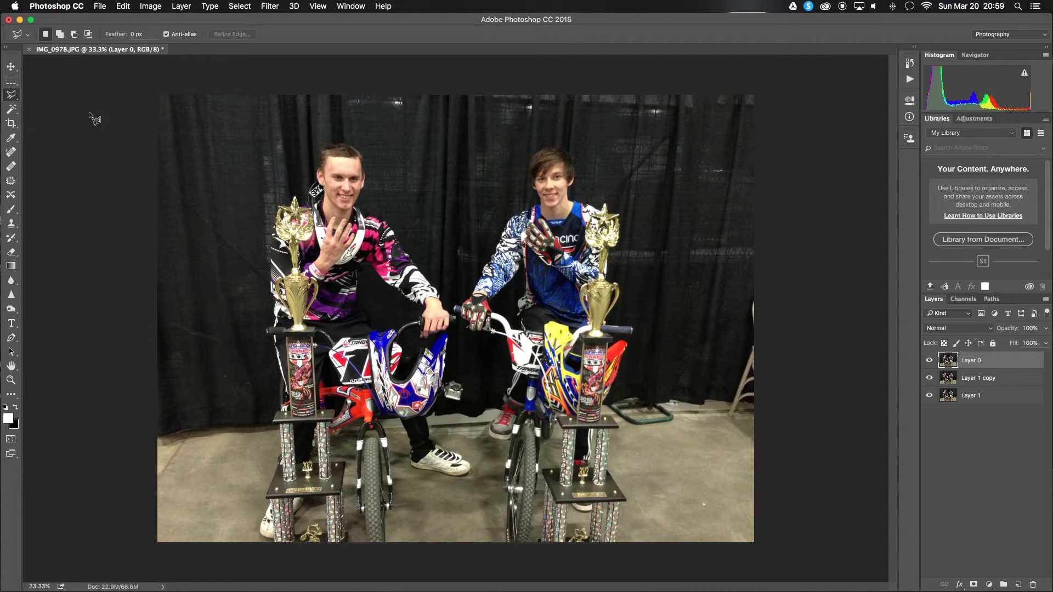
left_click(435, 127)
left_click(304, 133)
left_click(205, 228)
left_click(226, 402)
left_click(404, 466)
left_click(486, 331)
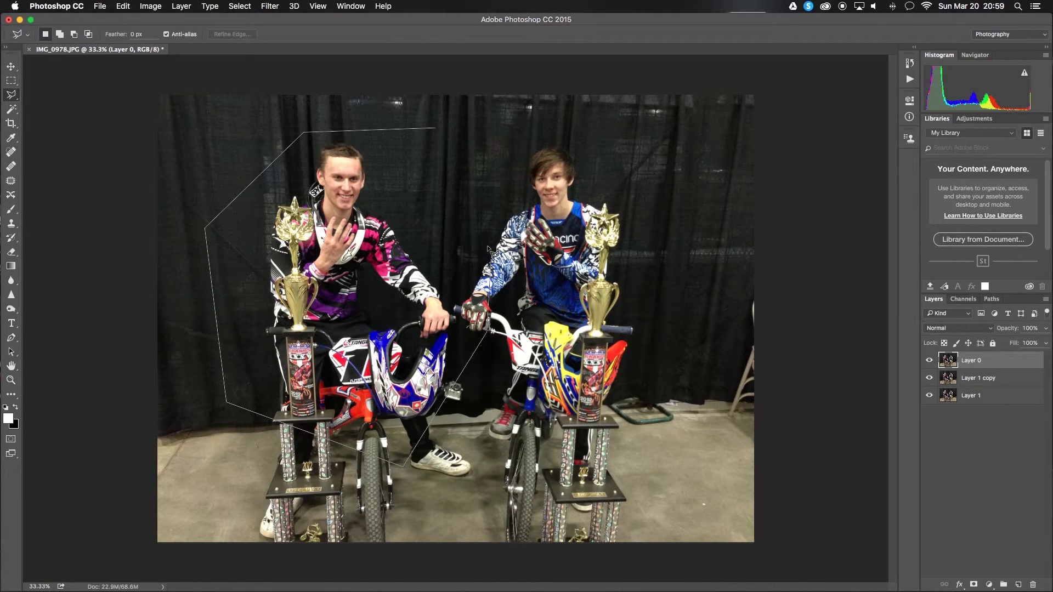
left_click(436, 127)
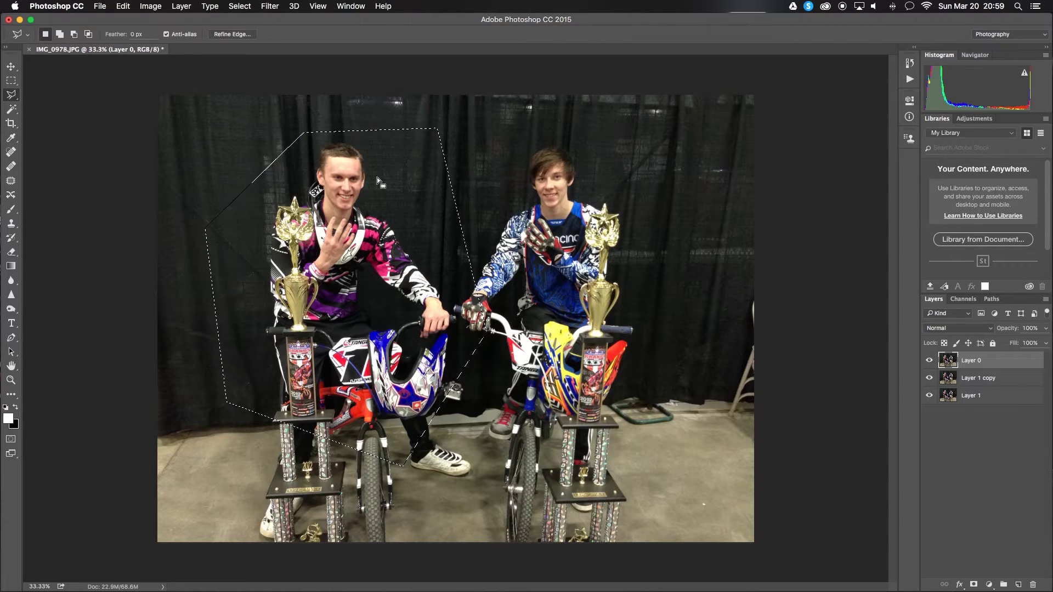
Try moving the polygonal selection toward the other rider, undo the move and deselect.
key("v")
left_click_drag(335, 203, 459, 211)
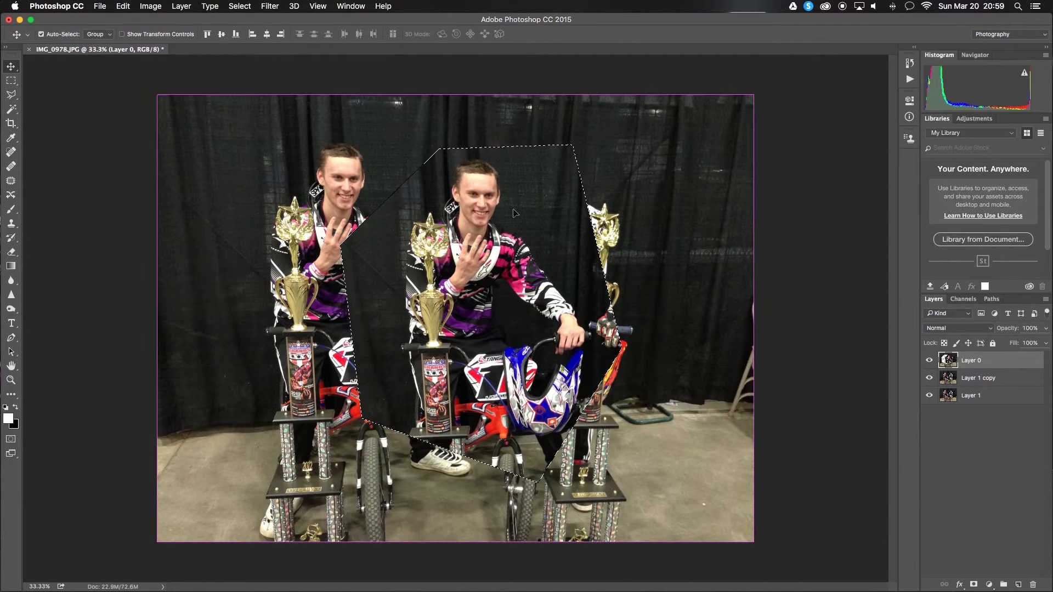
key("ctrl+d")
key("ctrl+alt+z")
key("ctrl+alt+z")
key("super+d")
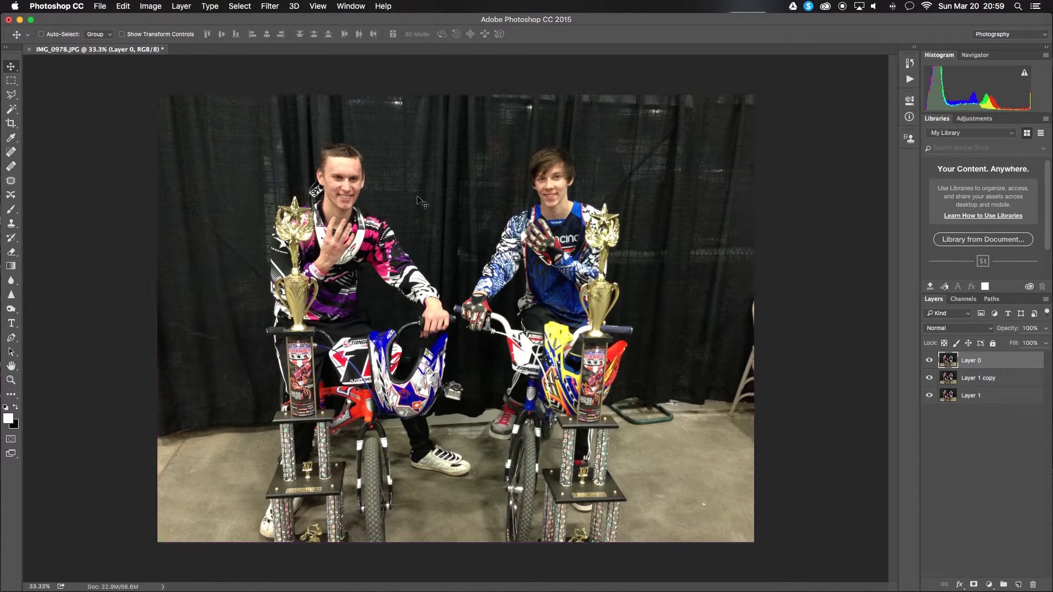
Hide Layer 1 copy and Layer 1, and delete the lower-left floor area from Layer 0 using the Magic Wand.
left_click(12, 110)
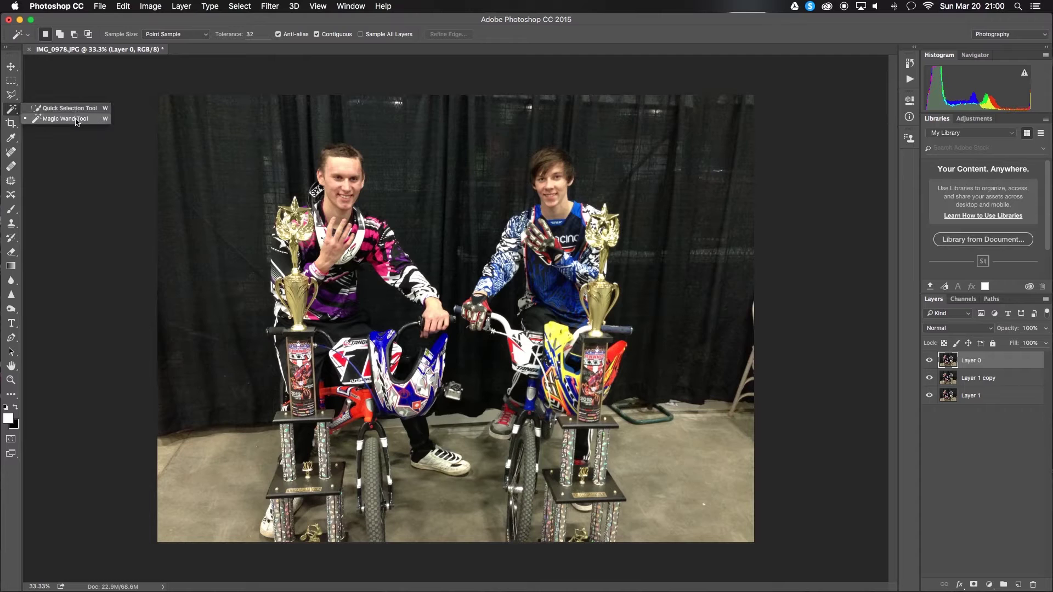
left_click(228, 513)
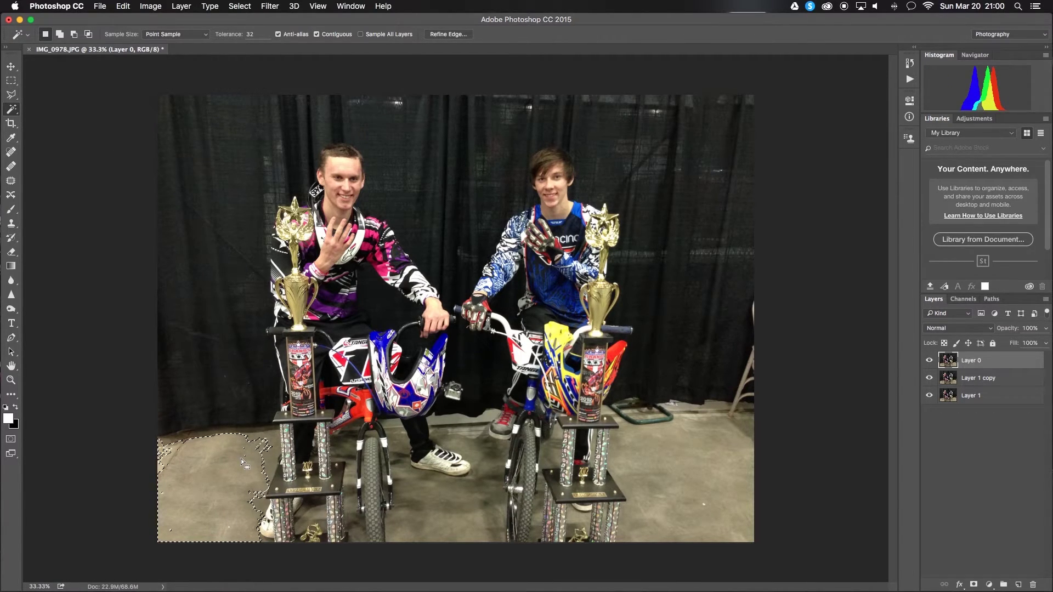
left_click(929, 377)
left_click(929, 395)
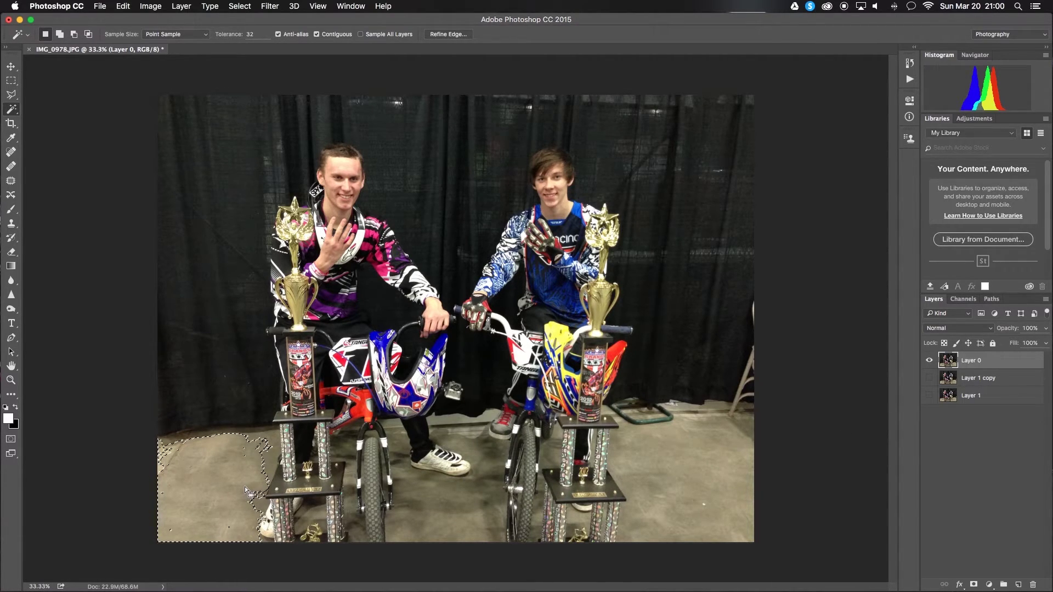
key("Delete")
Delete the black curtain background from Layer 0 with a Magic Wand selection and deselect.
left_click(222, 376)
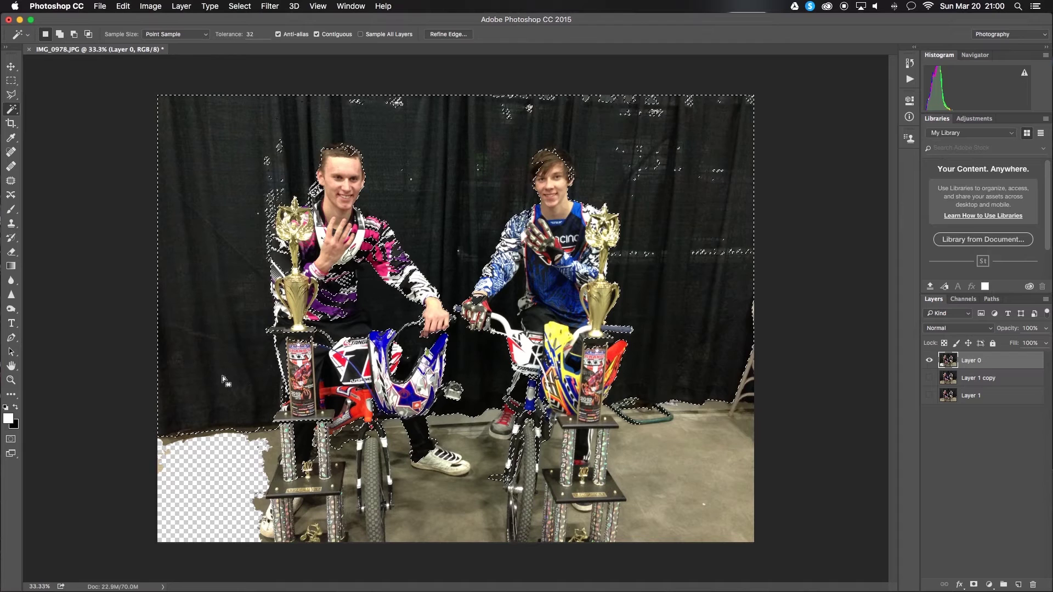
key("Delete")
key("super+d")
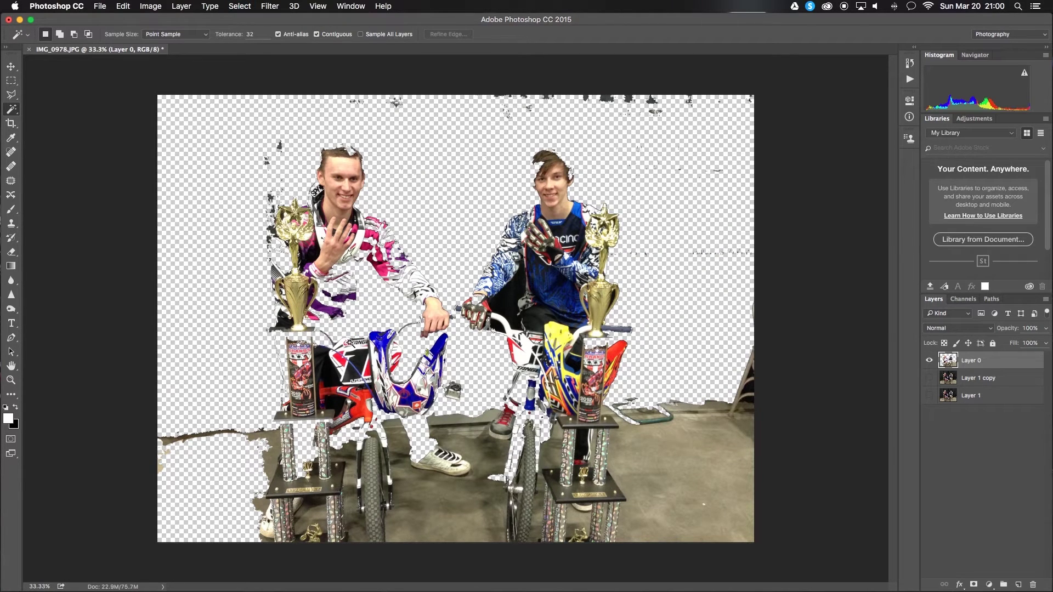
key("v")
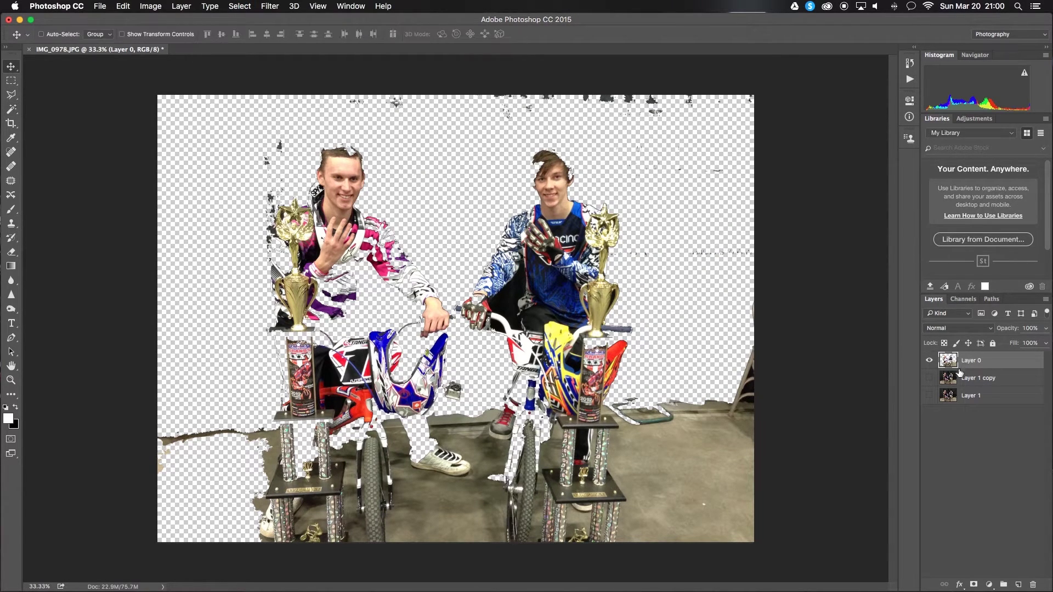
Show Layer 1 copy and apply an Exposure adjustment of -20.00 to it.
left_click(929, 378)
left_click(1005, 384)
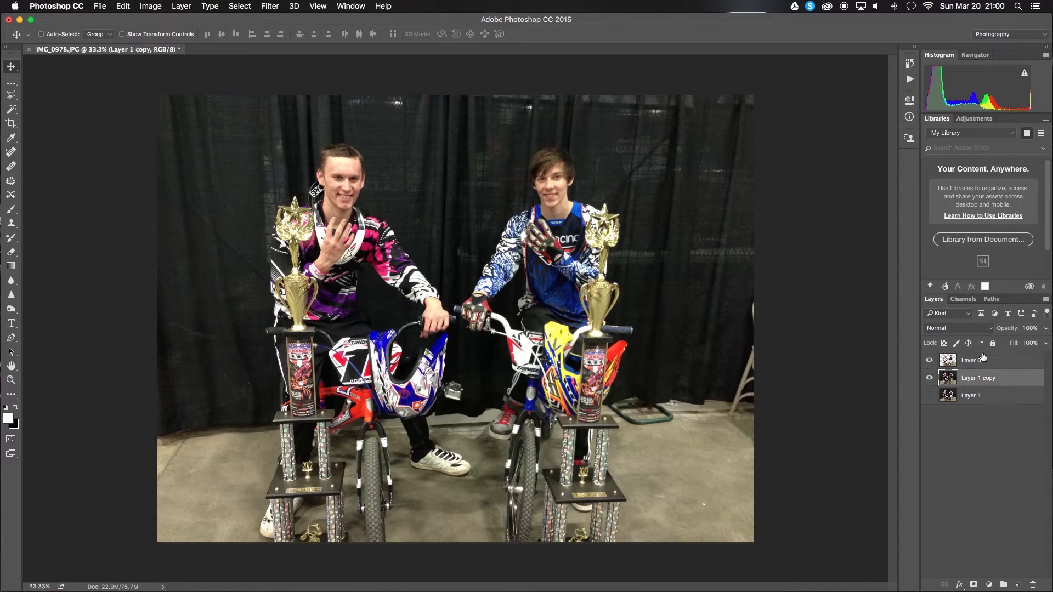
left_click(269, 6)
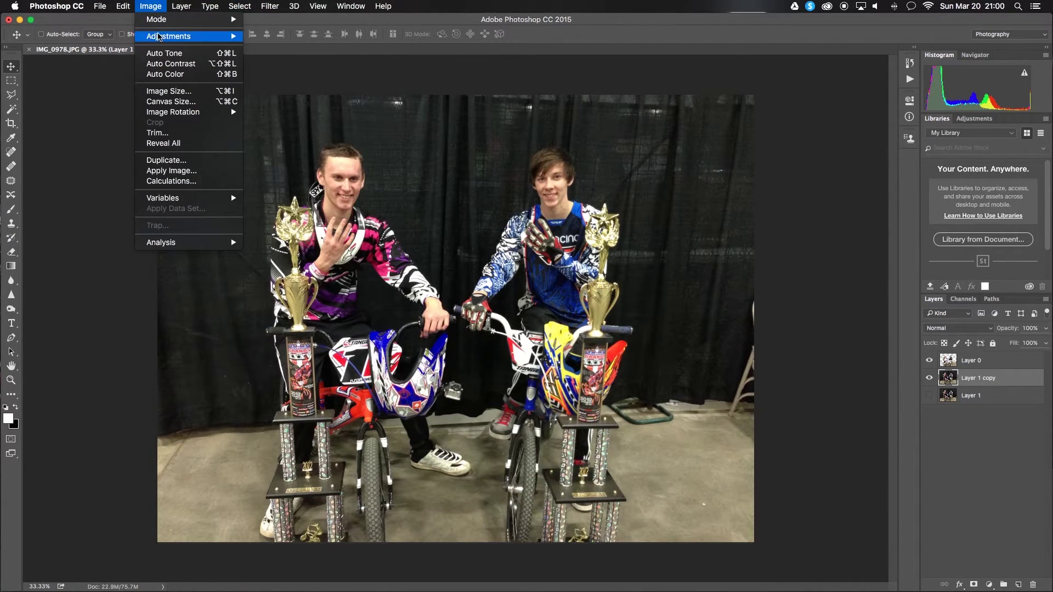
mouse_move(158, 36)
left_click(317, 68)
left_click_drag(499, 280, 450, 282)
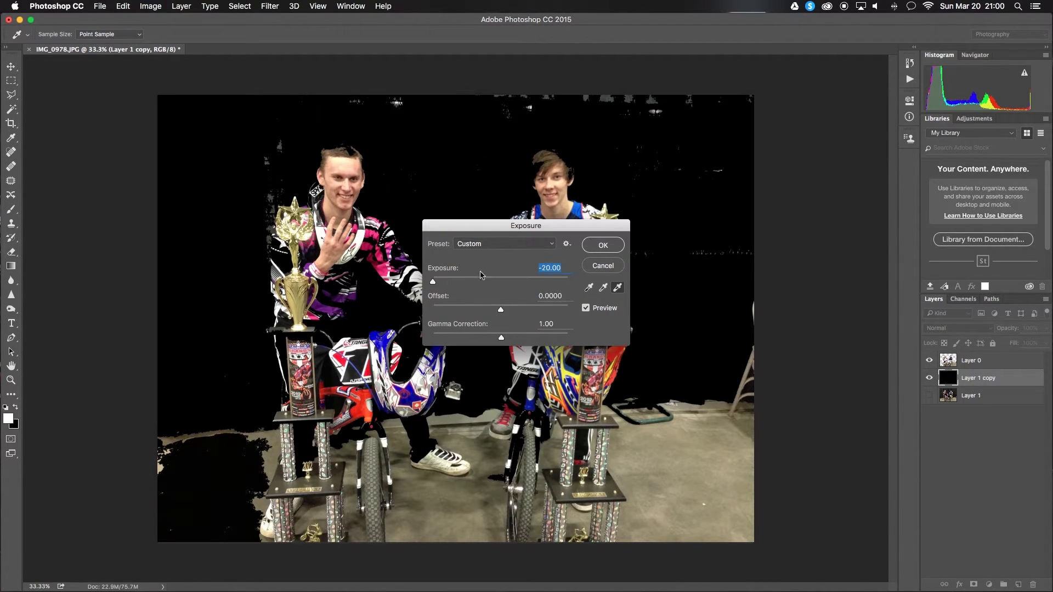
left_click(604, 245)
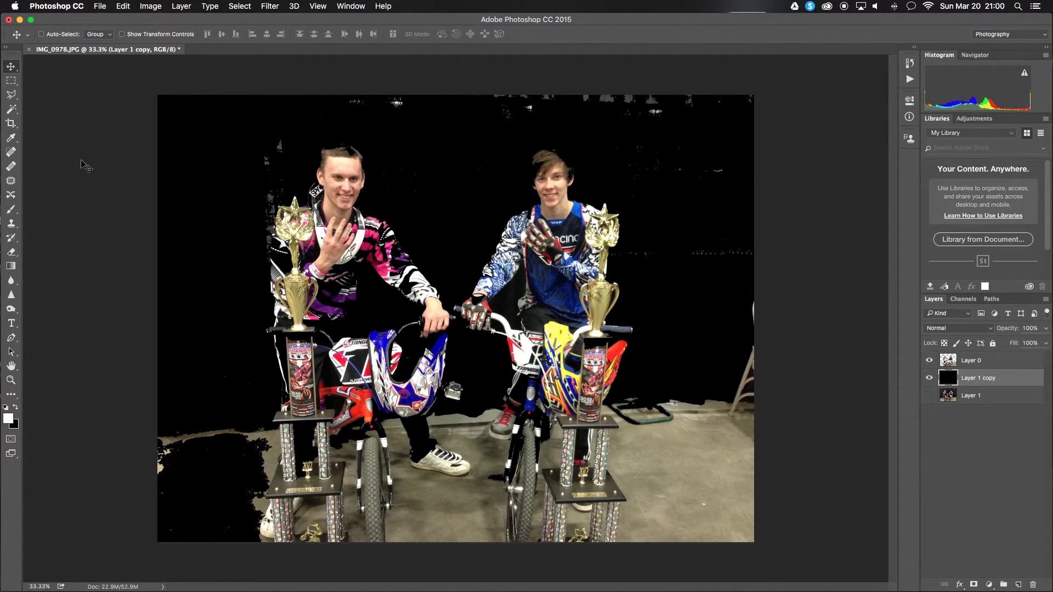
Show Layer 1 and move it to the top of the layer stack.
left_click(929, 395)
left_click(976, 397)
left_click_drag(991, 355, 991, 357)
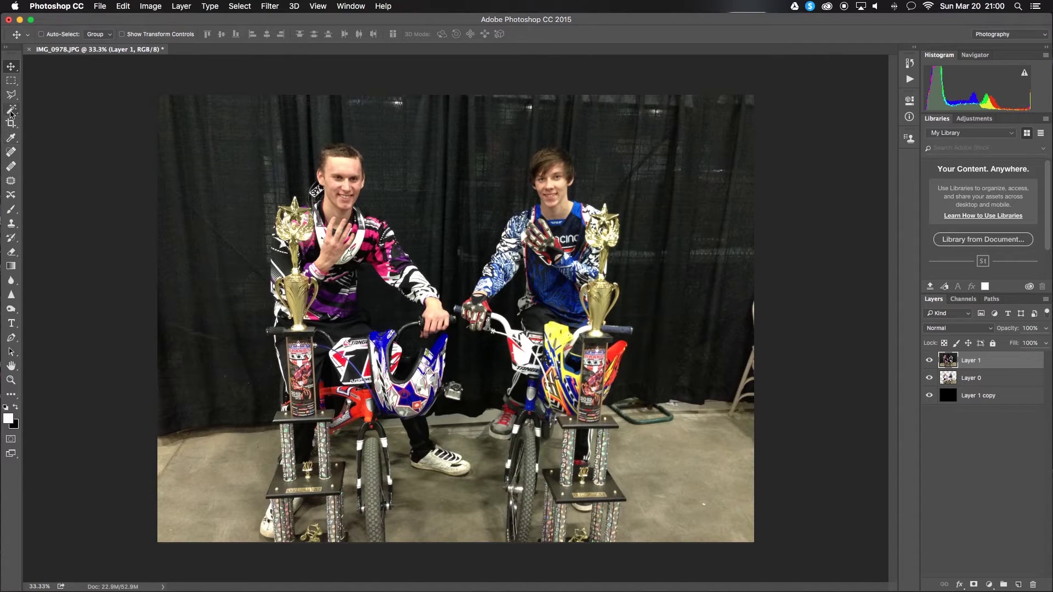
Try deleting the curtain from Layer 1 with the Quick Selection tool, undo the deletion and deselect.
left_click(11, 109)
left_click(70, 109)
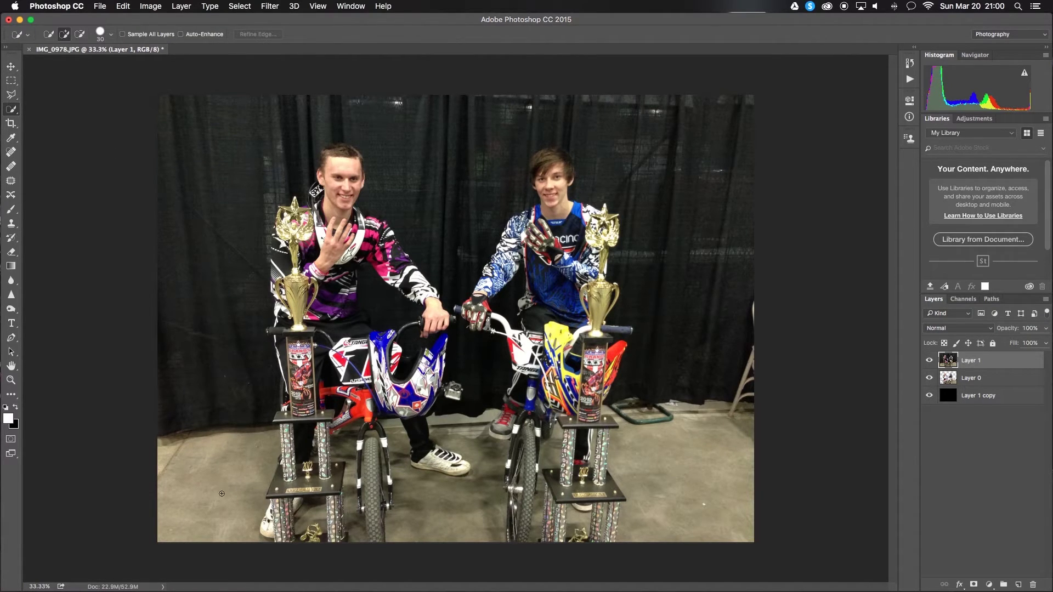
left_click_drag(241, 343, 238, 293)
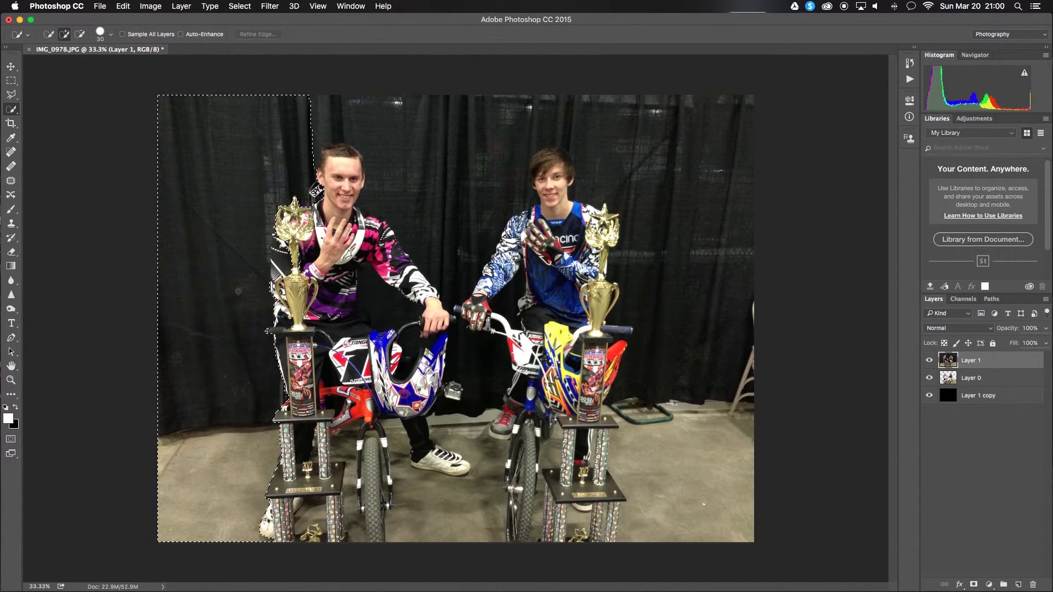
mouse_move(293, 152)
left_mouse_down()
mouse_move(335, 121)
mouse_move(376, 124)
mouse_move(397, 144)
mouse_move(414, 208)
mouse_move(432, 219)
mouse_move(488, 203)
mouse_move(506, 170)
left_mouse_up()
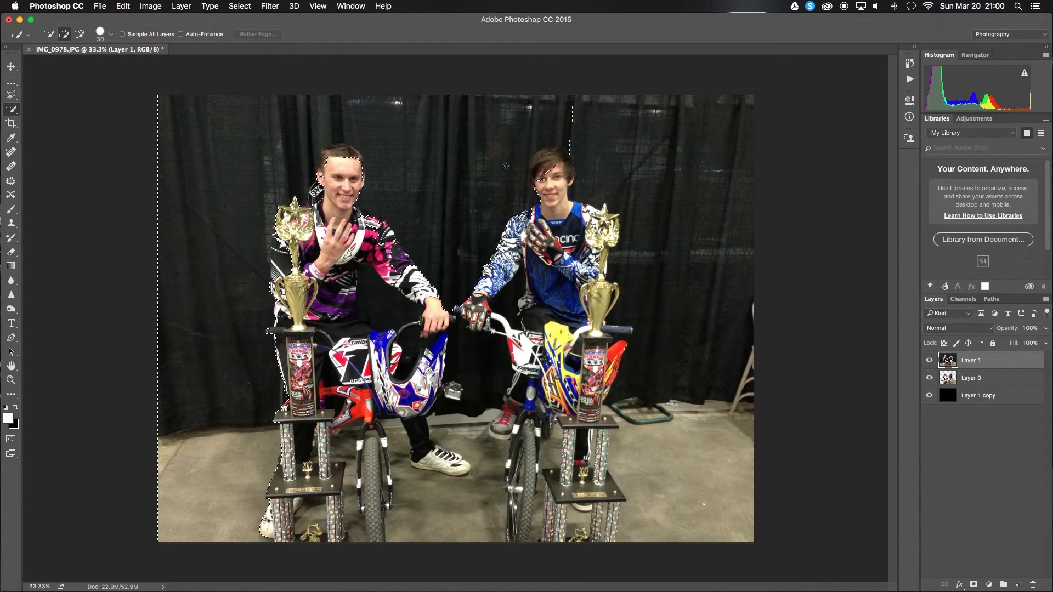
mouse_move(578, 125)
left_mouse_down()
mouse_move(659, 158)
mouse_move(682, 194)
mouse_move(684, 247)
mouse_move(637, 269)
left_mouse_up()
key("super+BackSpace")
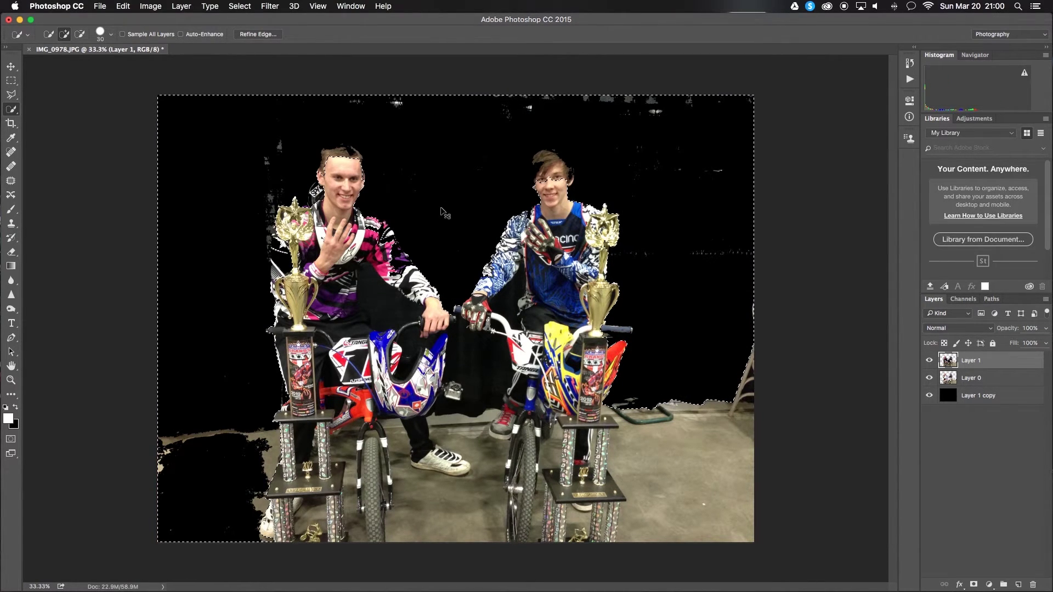
key("super+z")
key("super+d")
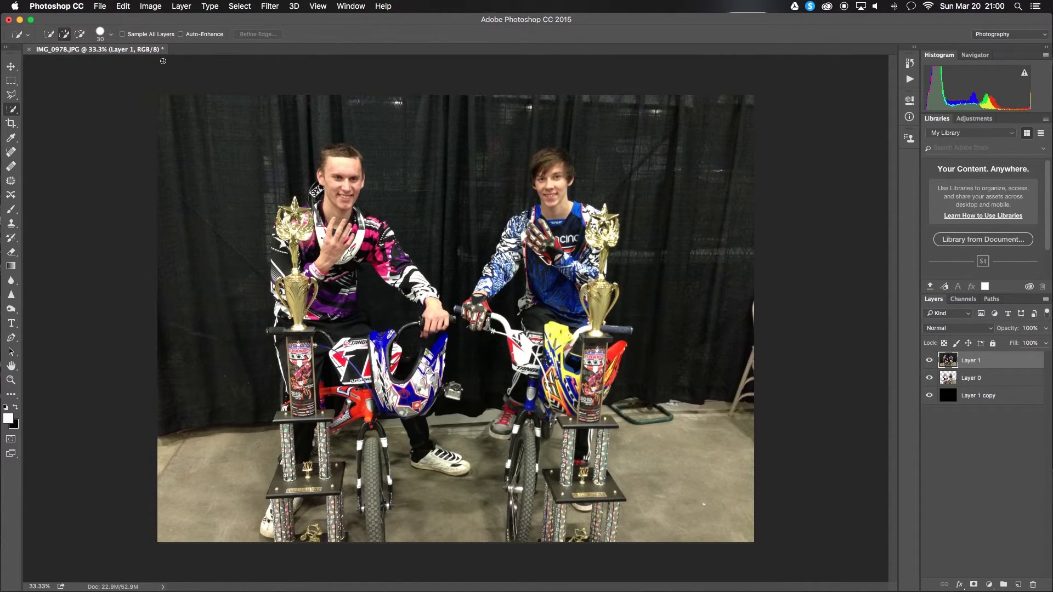
Check the Quick Selection brush settings and select a small spot of the curtain between the two riders.
left_click(112, 36)
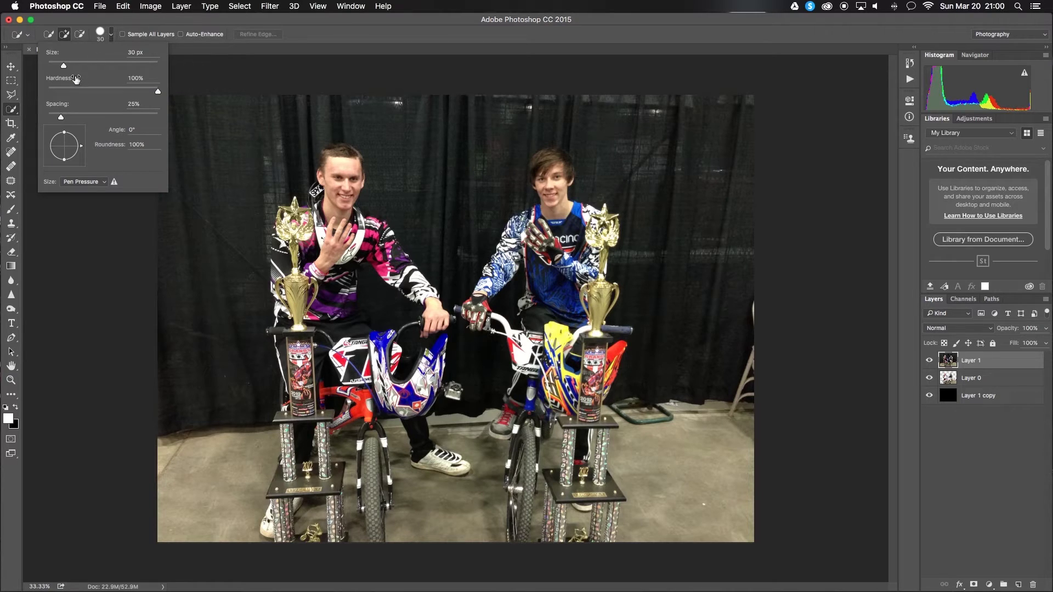
left_click(441, 179)
left_click(442, 179)
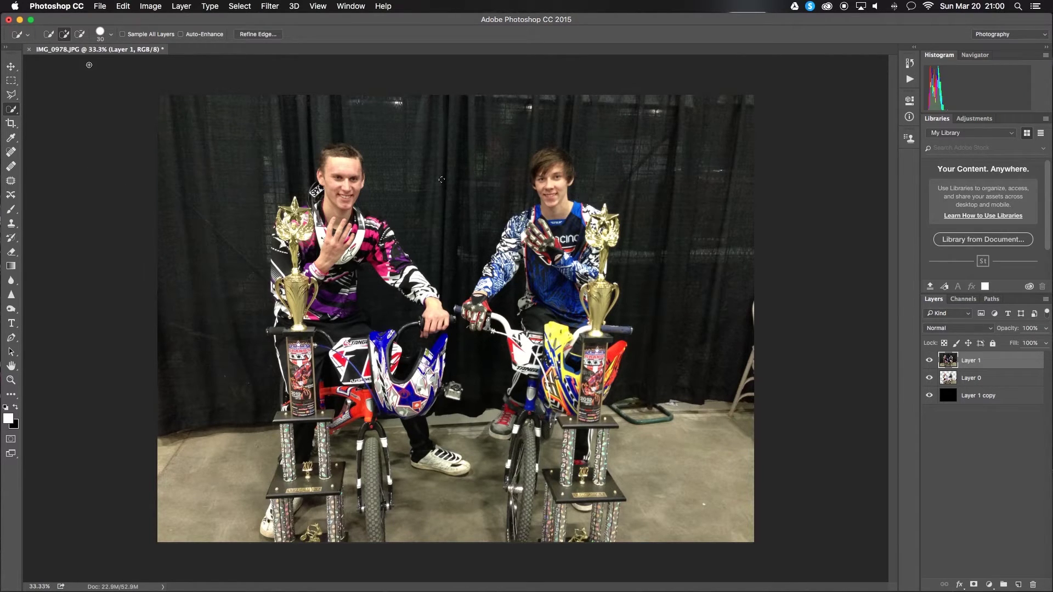
View the options of the Crop, Eyedropper and Healing Brush tools one after another.
left_click(11, 126)
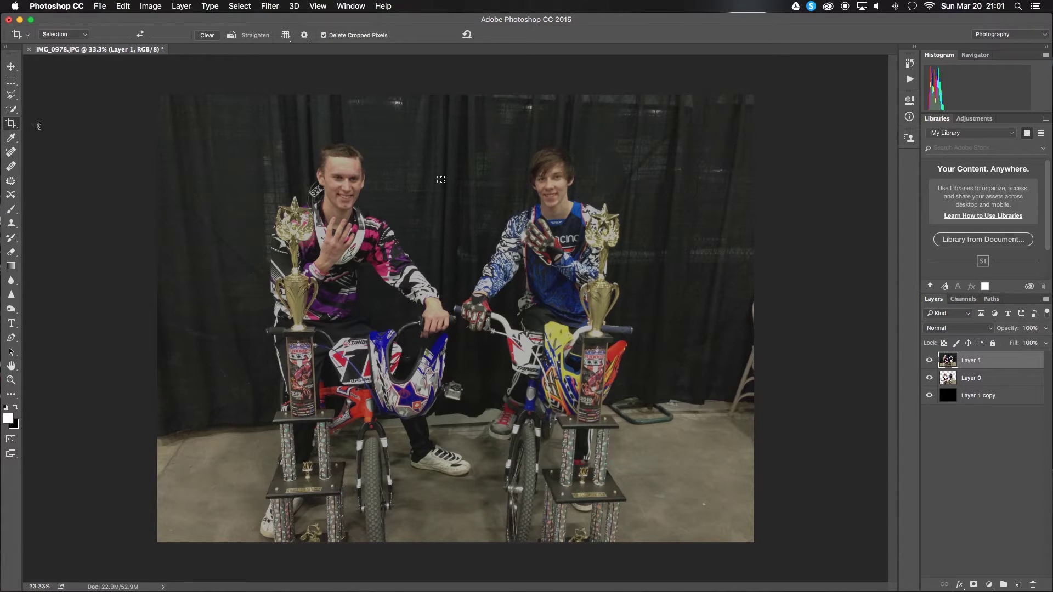
left_click(11, 138)
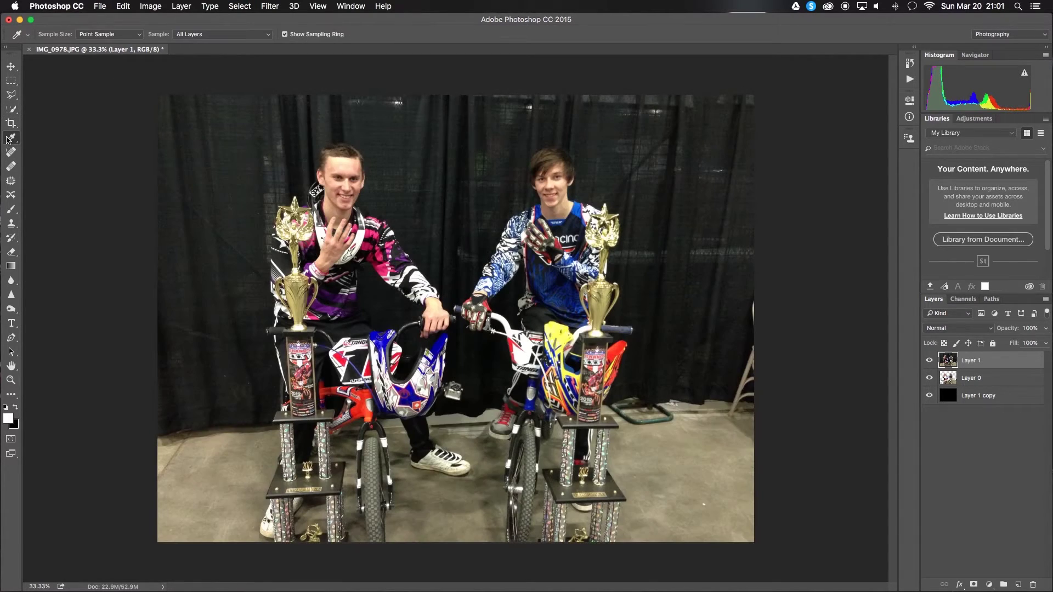
left_click(10, 167)
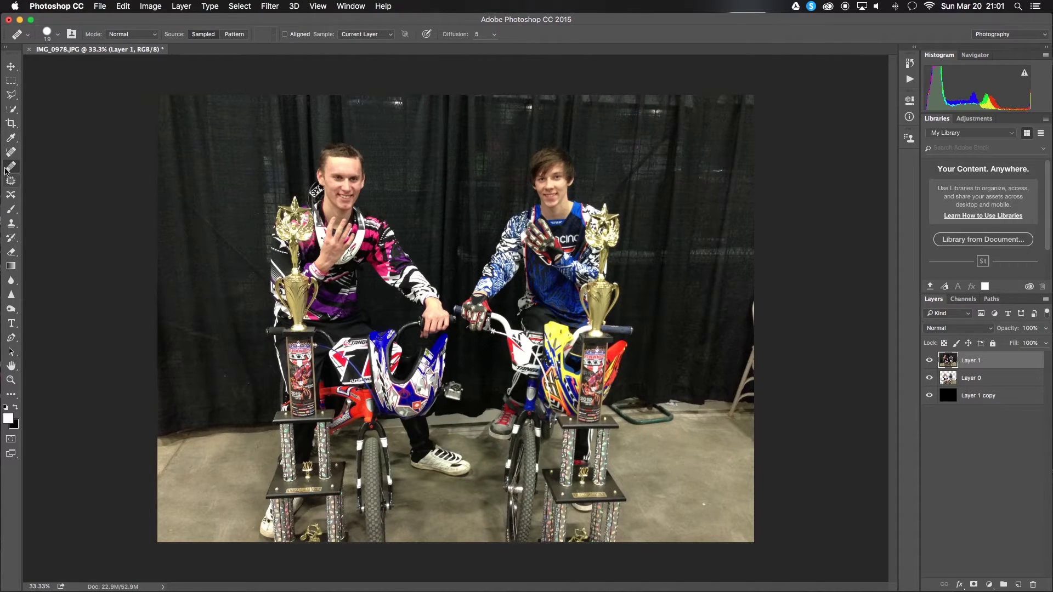
Try the Spot Healing Brush and the Healing Brush on the face of the rider in the purple jersey.
left_click(11, 152)
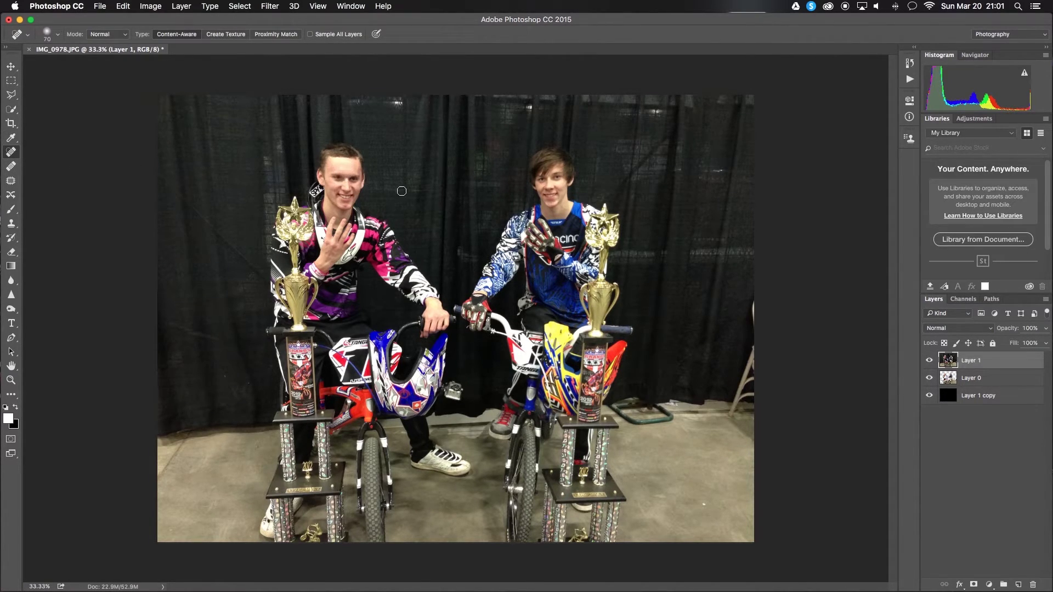
left_click_drag(346, 179, 322, 179)
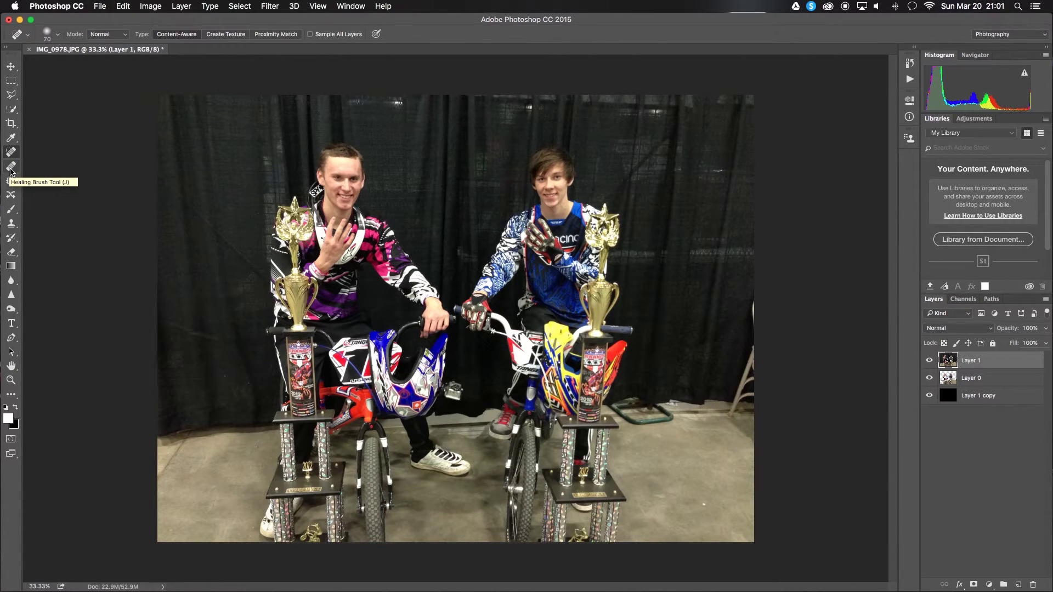
left_click(11, 168)
left_click(360, 188)
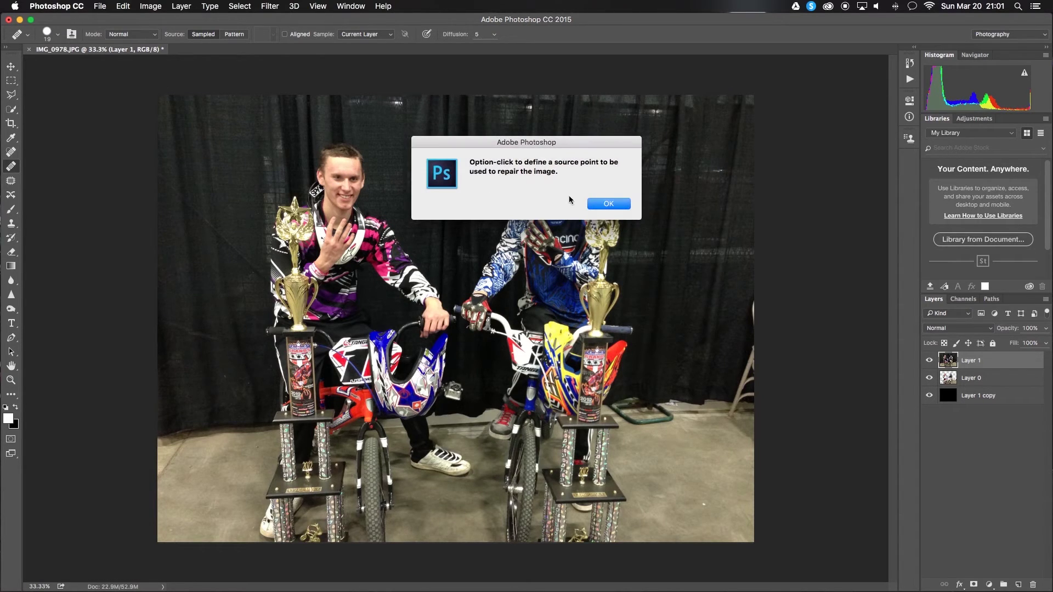
left_click(609, 227)
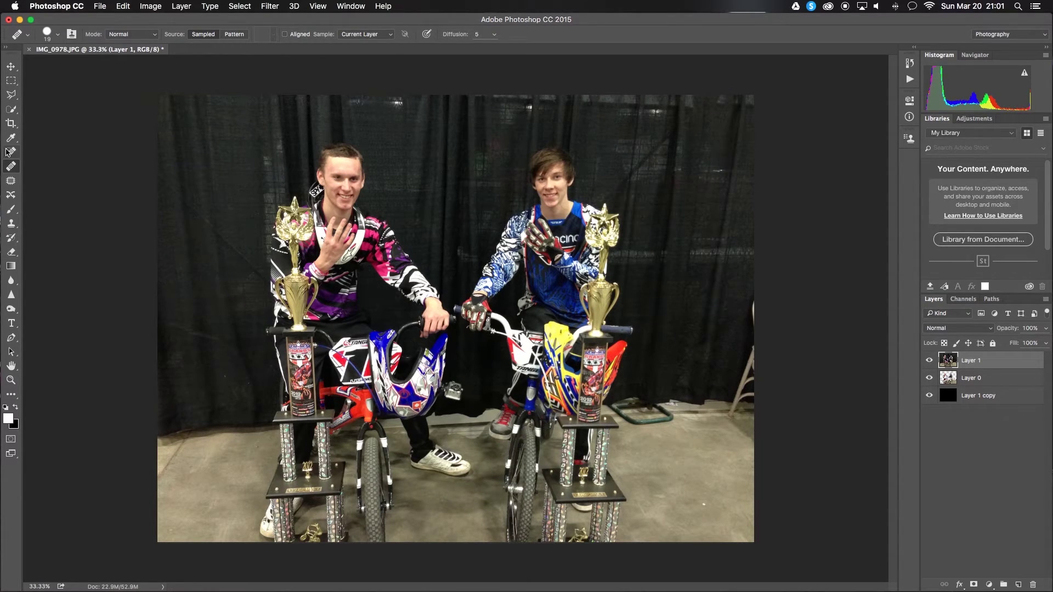
Retouch a spot below the purple-jersey rider's chin using the Spot Healing Brush at size 40.
left_click(11, 152)
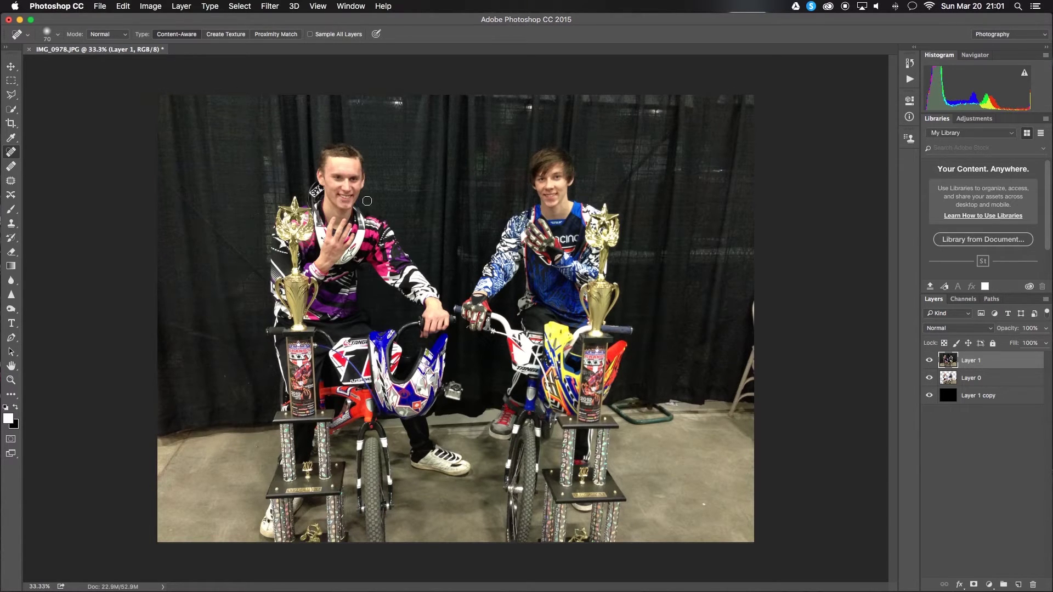
key("super+0")
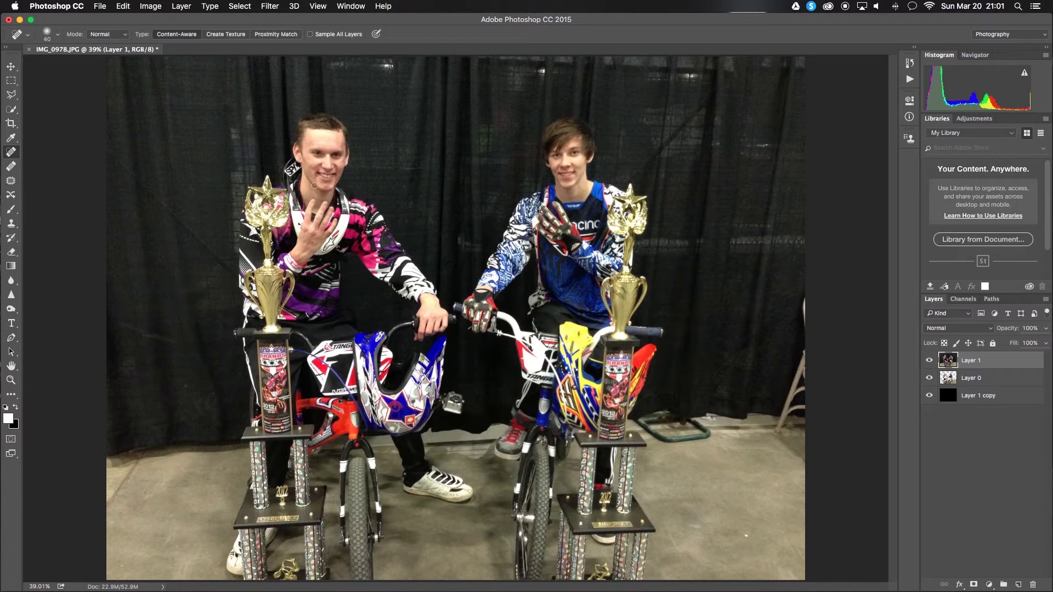
left_click(323, 185)
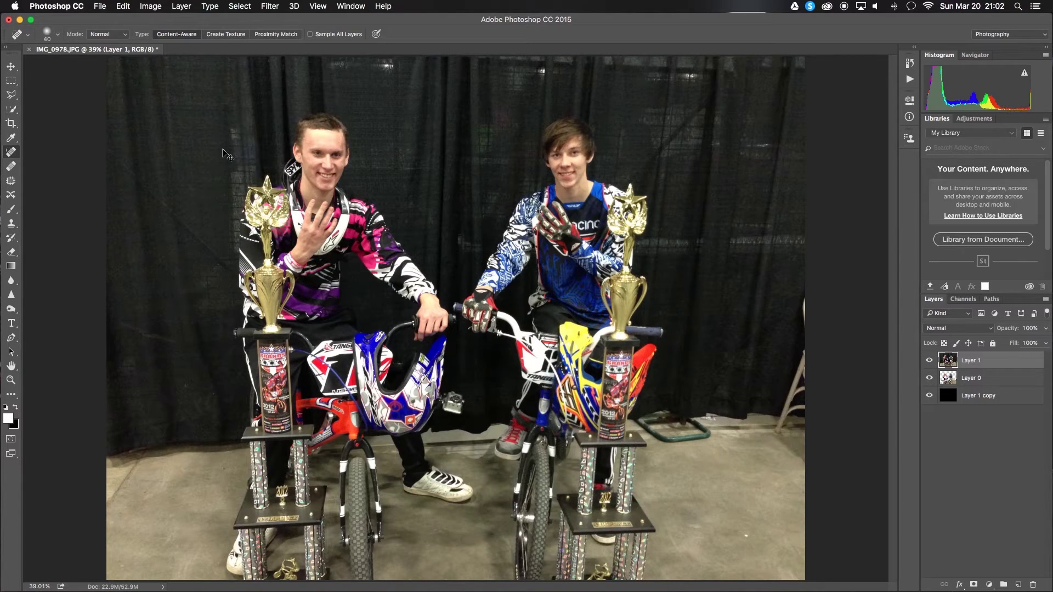
Try Spot Healing Brush strokes over the curtain marks, the trophy top and the face of the rider in the purple jersey.
key("super+plus")
key("super+plus")
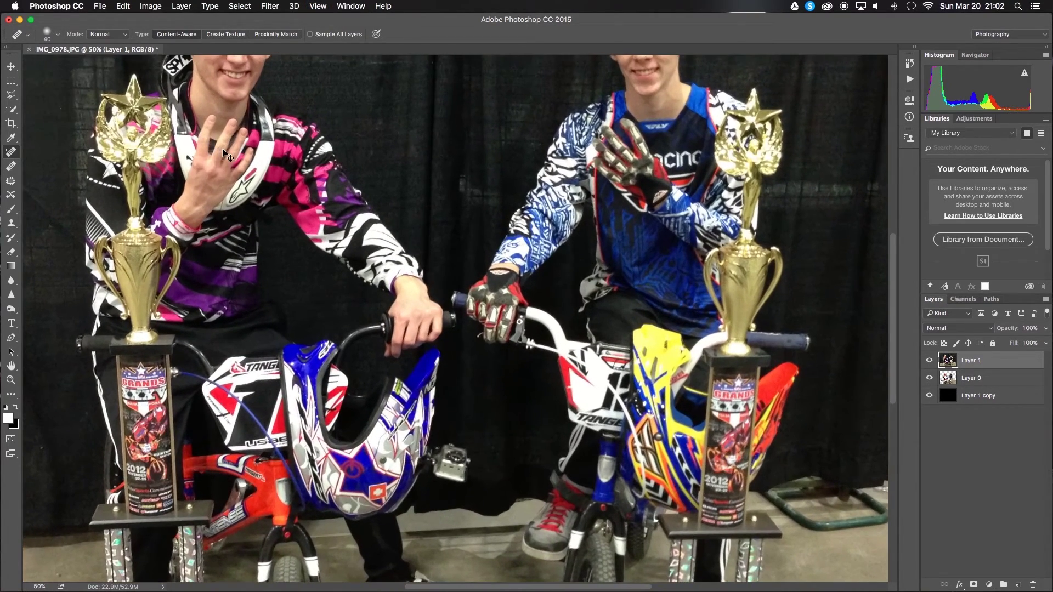
scroll(225, 149, "up", 5)
scroll(224, 149, "left", 5)
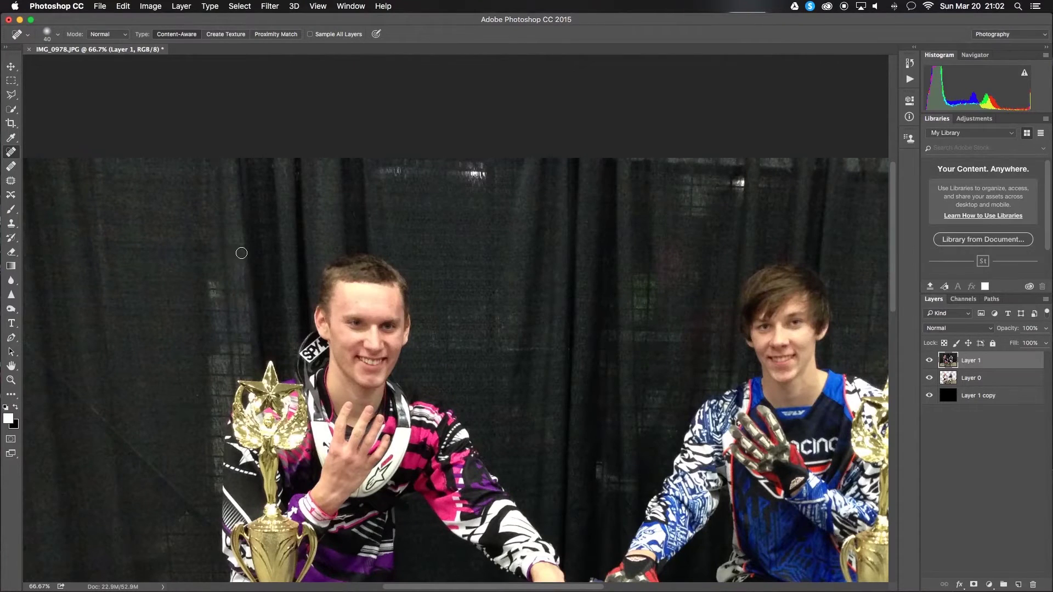
mouse_move(216, 282)
left_mouse_down()
mouse_move(211, 308)
mouse_move(223, 294)
mouse_move(232, 300)
mouse_move(185, 305)
mouse_move(212, 310)
mouse_move(140, 307)
left_mouse_up()
mouse_move(250, 331)
left_mouse_down()
mouse_move(263, 313)
mouse_move(237, 317)
mouse_move(233, 285)
mouse_move(242, 340)
mouse_move(235, 376)
left_mouse_up()
mouse_move(304, 418)
left_mouse_down()
mouse_move(364, 382)
mouse_move(359, 363)
mouse_move(277, 402)
mouse_move(412, 392)
mouse_move(478, 368)
left_mouse_up()
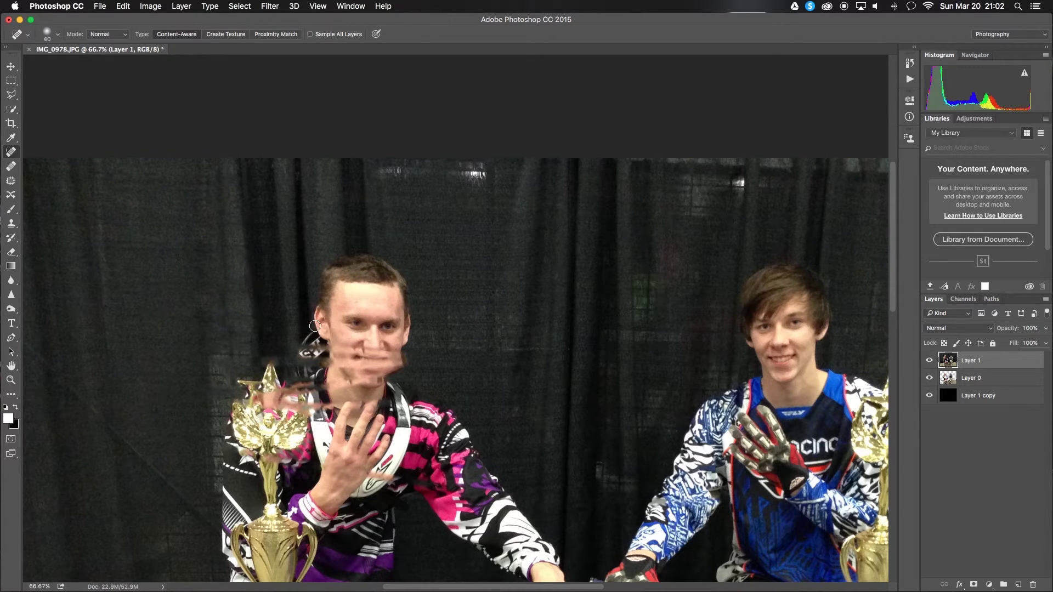
Add the horizontal text "adsfasdf" in 72 pt Avenir Next Regular on the curtain beside the purple-jersey rider's head.
scroll(316, 326, "down", 5)
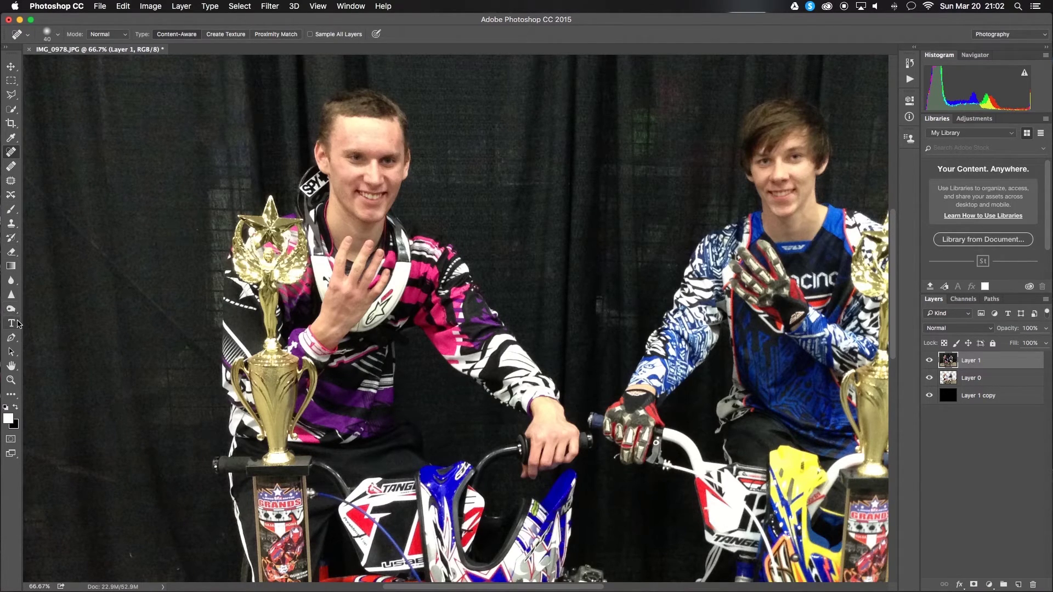
left_click_drag(15, 325, 68, 330)
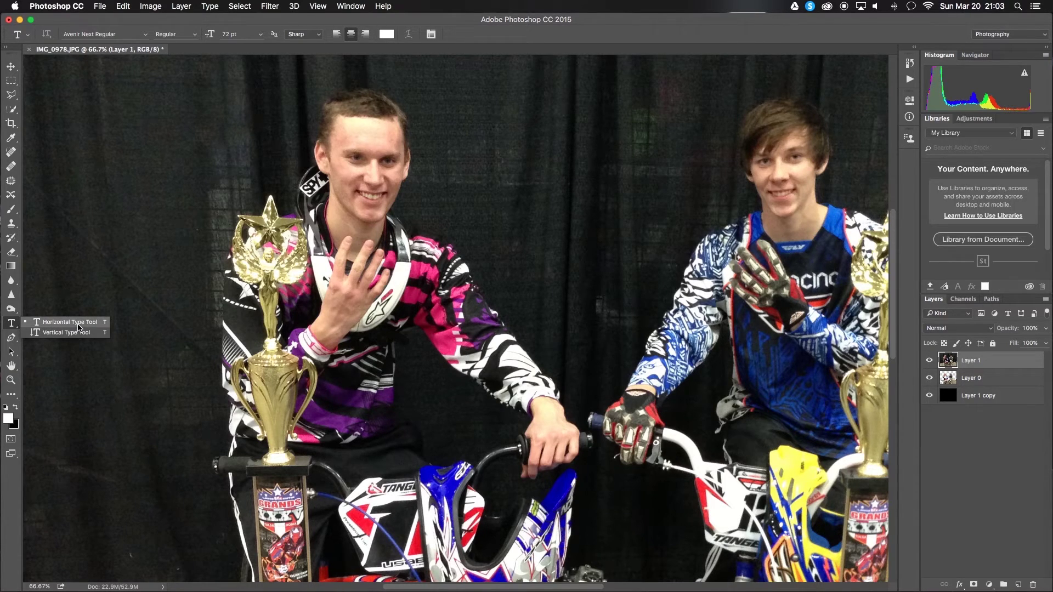
left_click(77, 325)
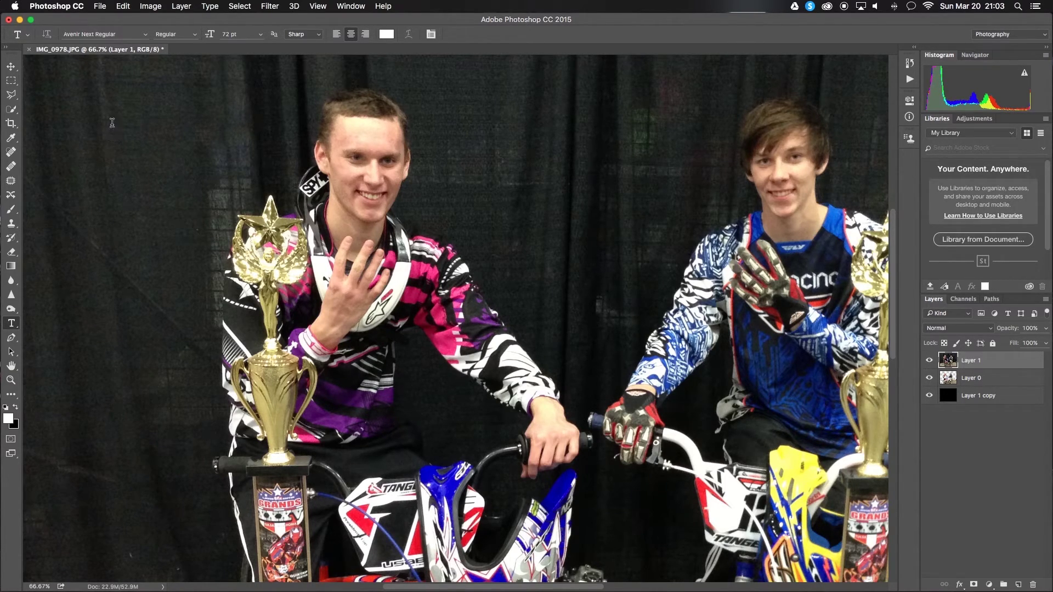
left_click(111, 122)
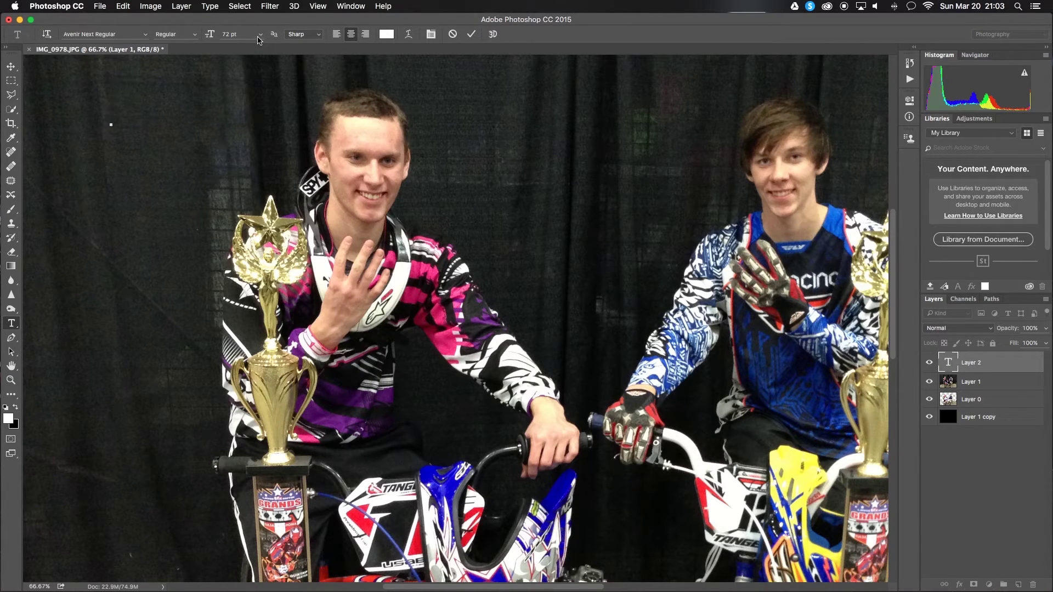
type("adsfasdf")
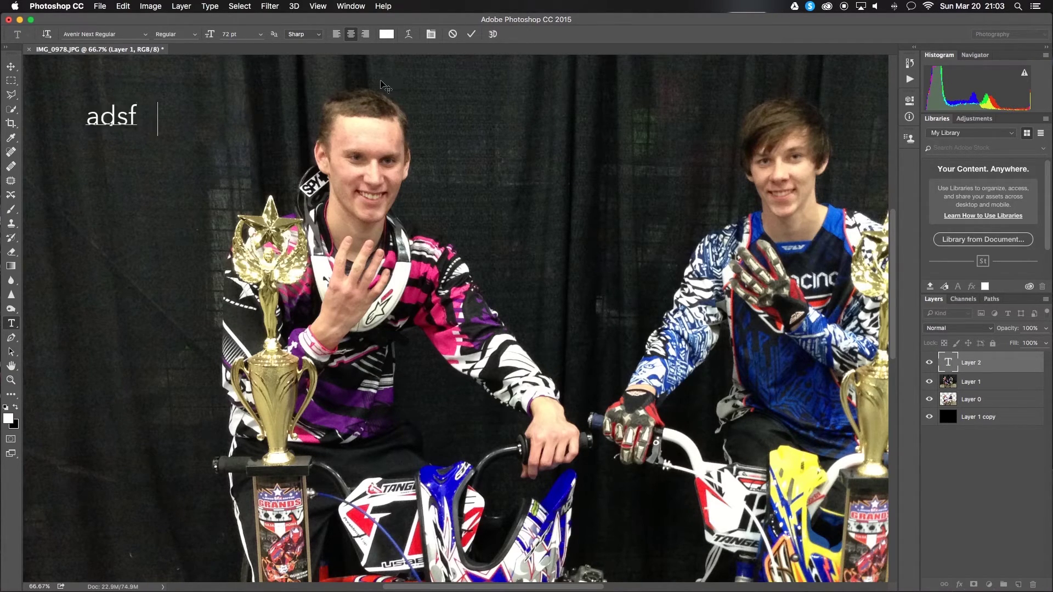
left_click(471, 34)
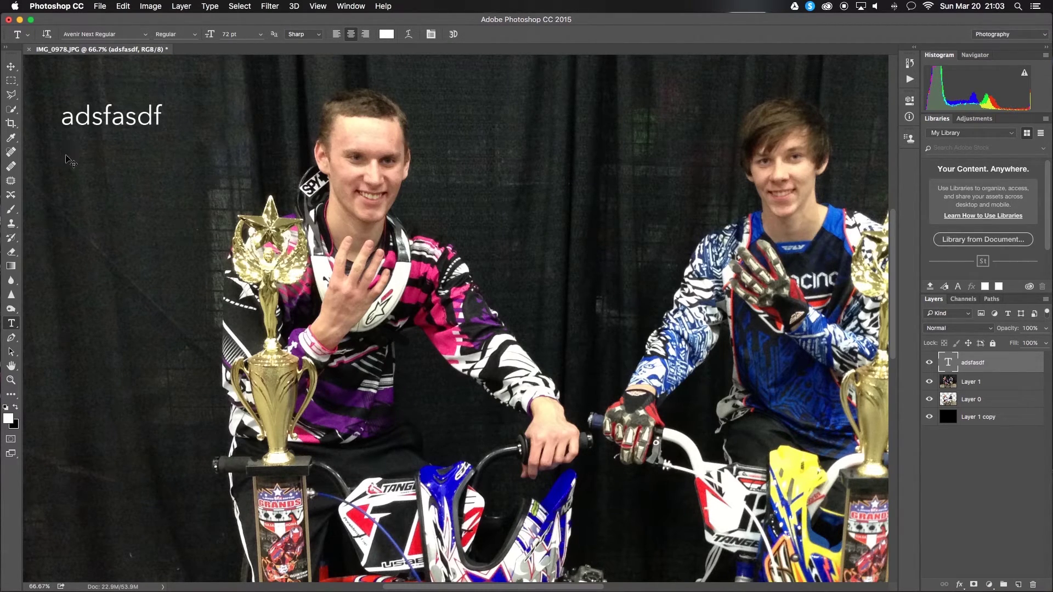
Try enlarging the "adsfasdf" text with Free Transform to about 226%, and cancel the transform.
key("super+t")
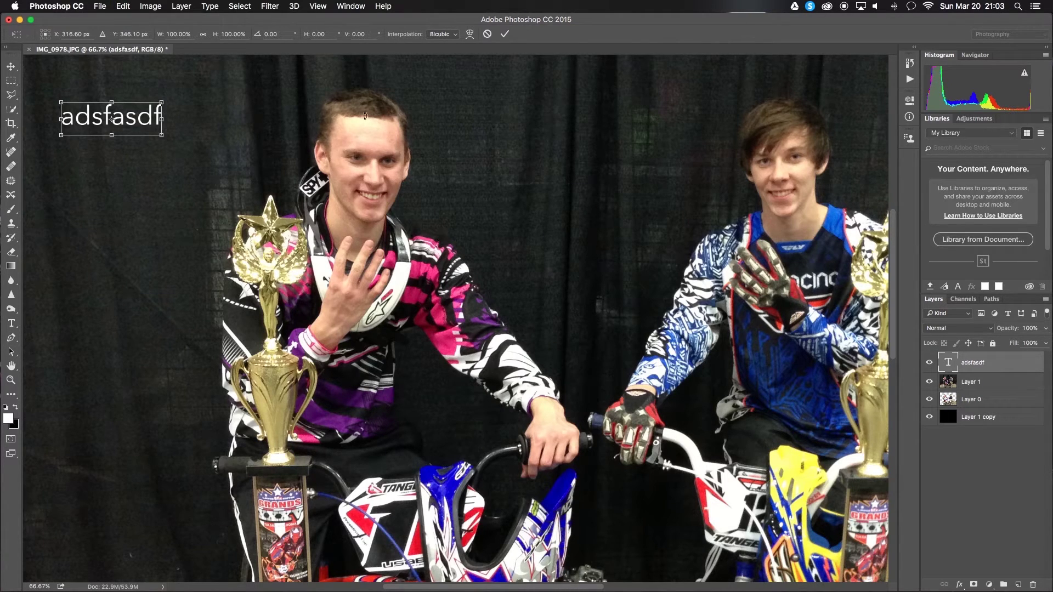
left_click_drag(161, 102, 293, 66)
mouse_move(296, 75)
left_mouse_down()
mouse_move(308, 59)
mouse_move(293, 68)
mouse_move(515, 85)
mouse_move(205, 105)
mouse_move(224, 105)
mouse_move(400, 93)
mouse_move(184, 96)
mouse_move(299, 90)
left_mouse_up()
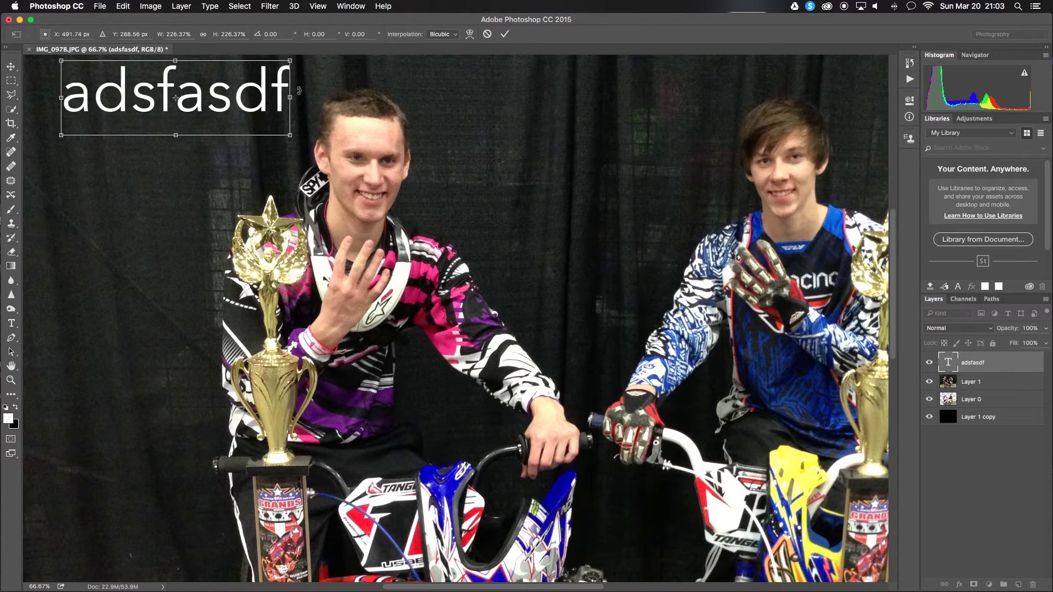
left_click_drag(289, 61, 464, 90)
left_click(487, 34)
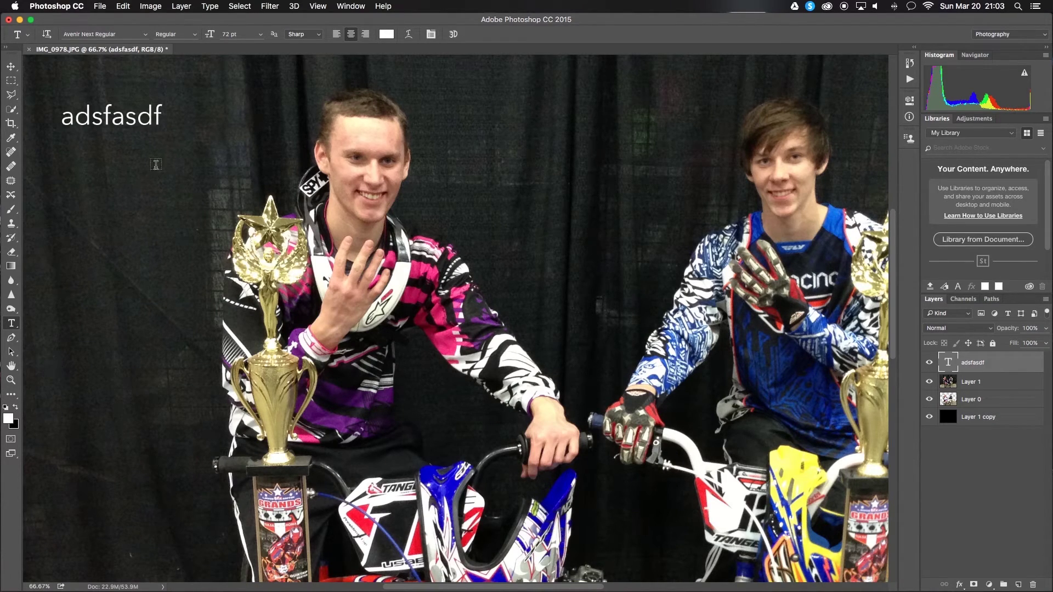
Try a red Color Overlay with Normal blending and 100% opacity in the "adsfasdf" text layer's style.
double_click(949, 363)
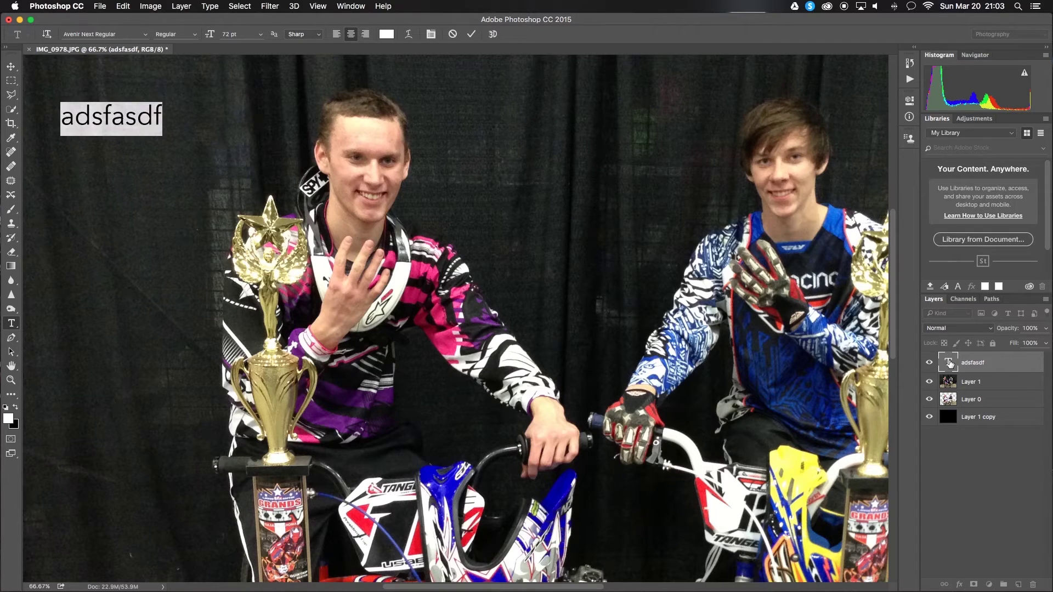
double_click(1008, 365)
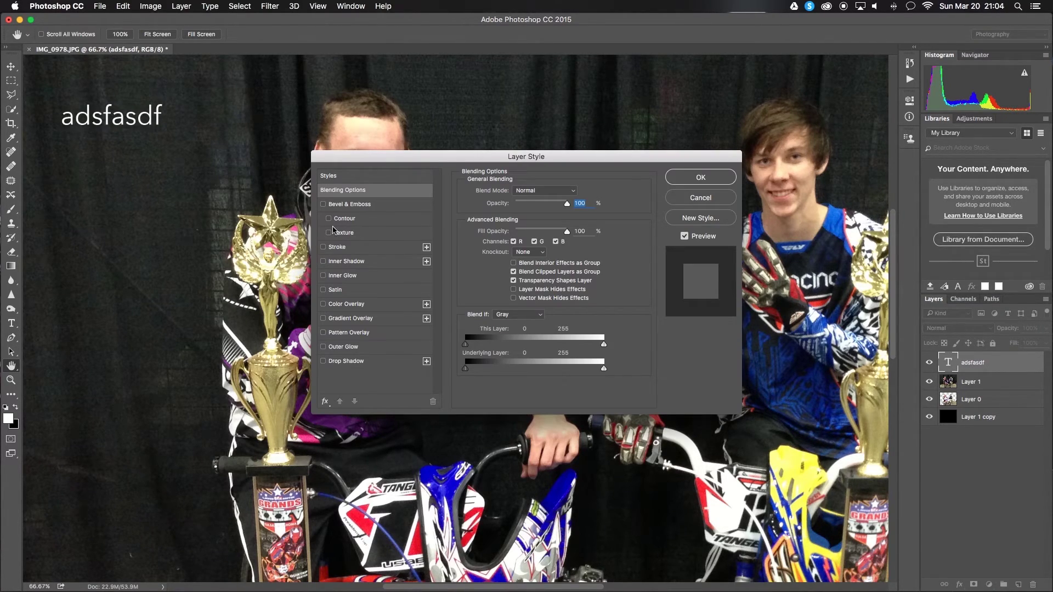
left_click(324, 305)
left_click(343, 304)
left_click(573, 191)
left_click_drag(619, 242, 720, 235)
left_click(821, 228)
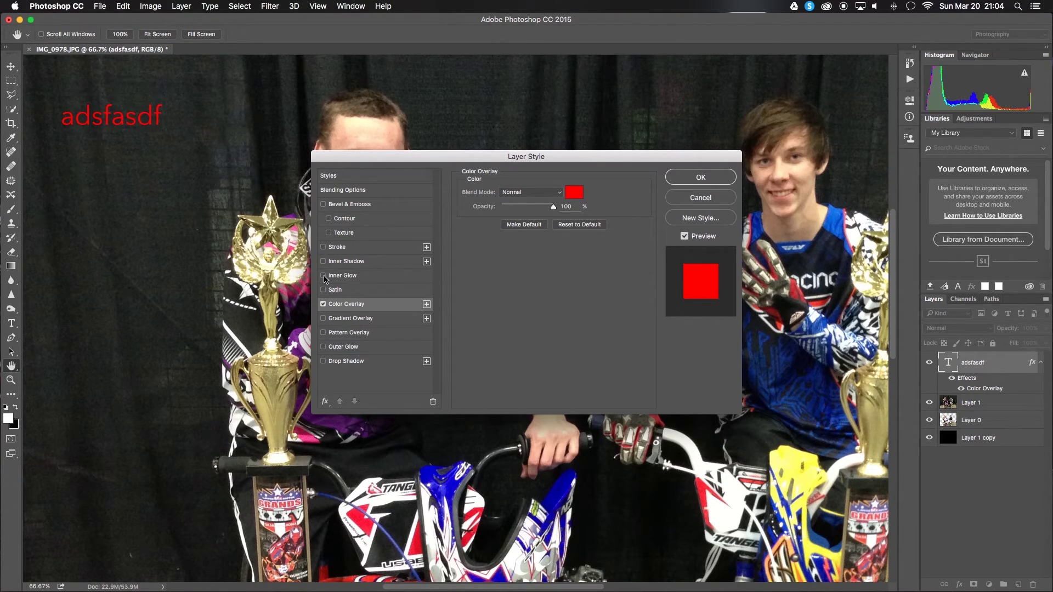
Try a black Outer Glow on the text with size 43 px, spread 100% and opacity 26%, and cancel the layer style.
left_click(323, 347)
left_click(373, 351)
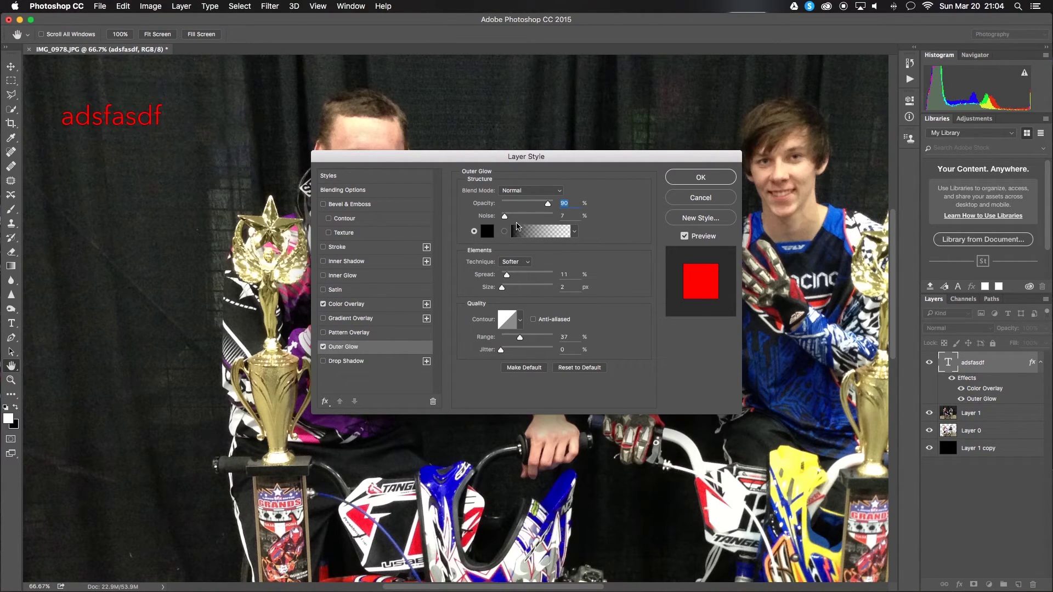
left_click(514, 287)
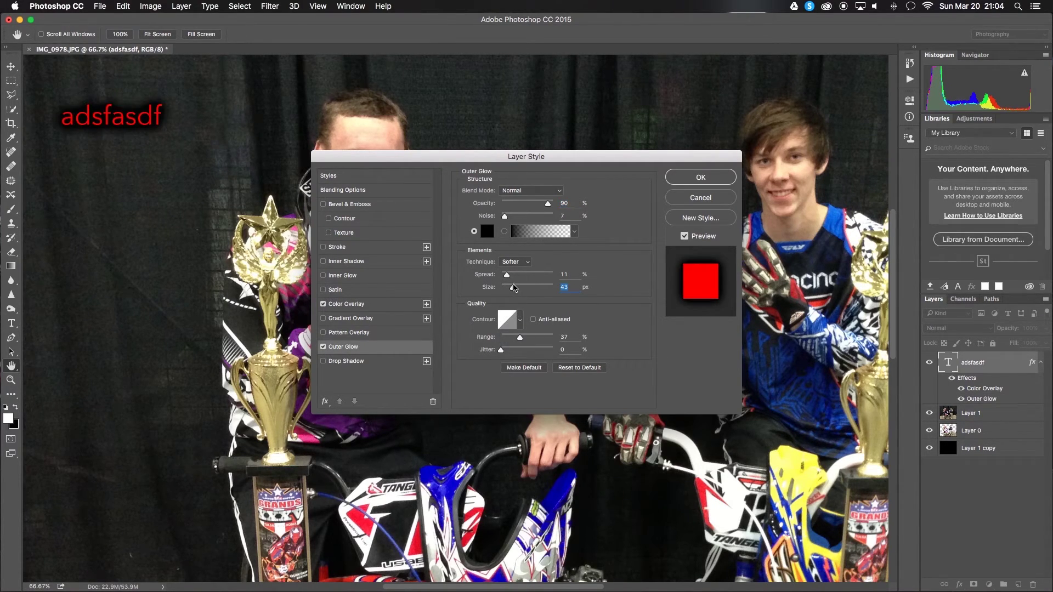
left_click_drag(515, 275, 554, 275)
left_click_drag(548, 204, 514, 205)
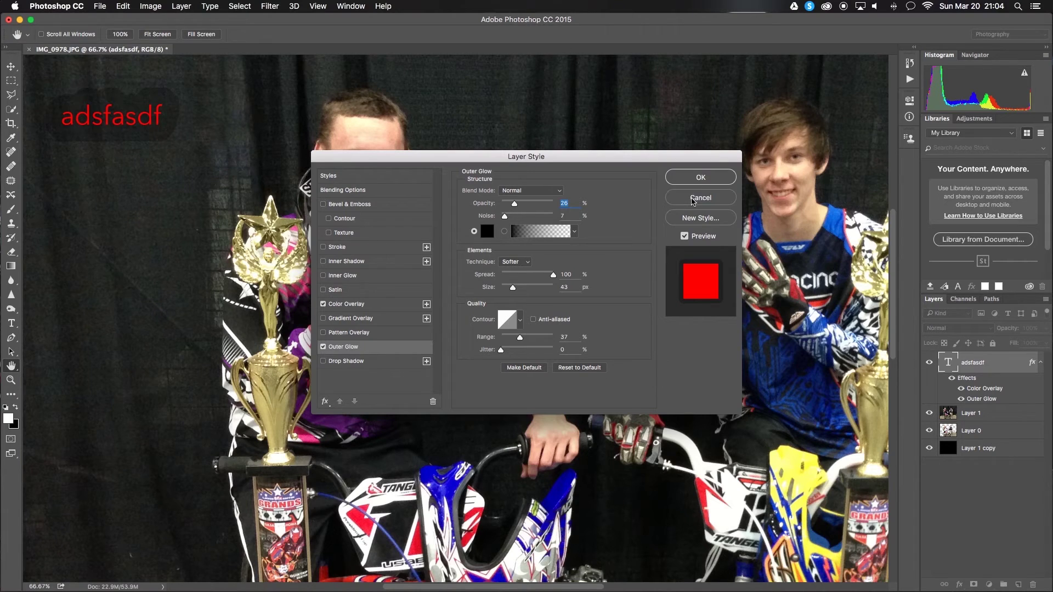
left_click(693, 199)
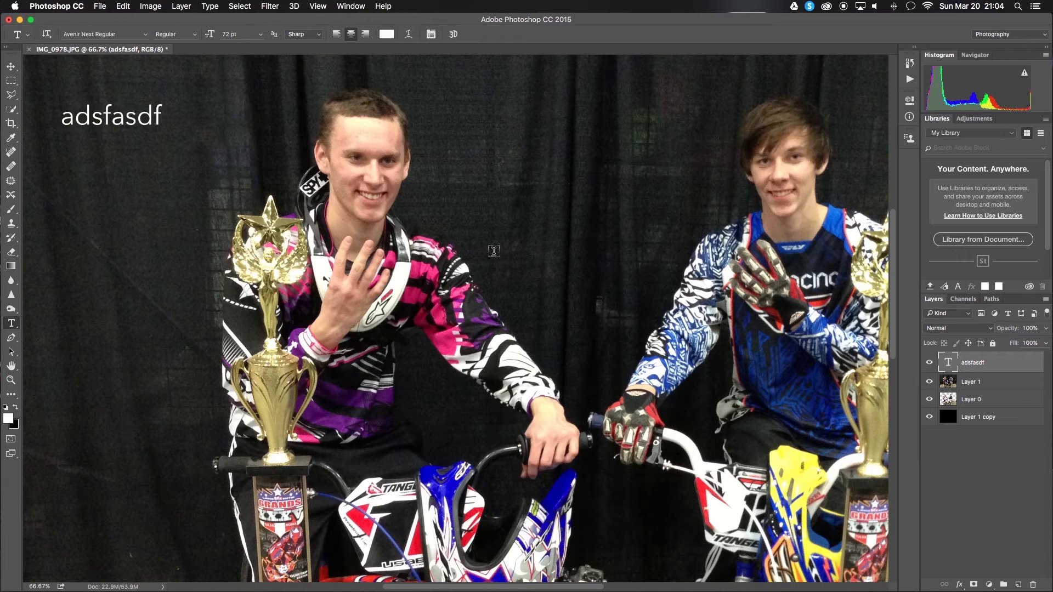
key("super+0")
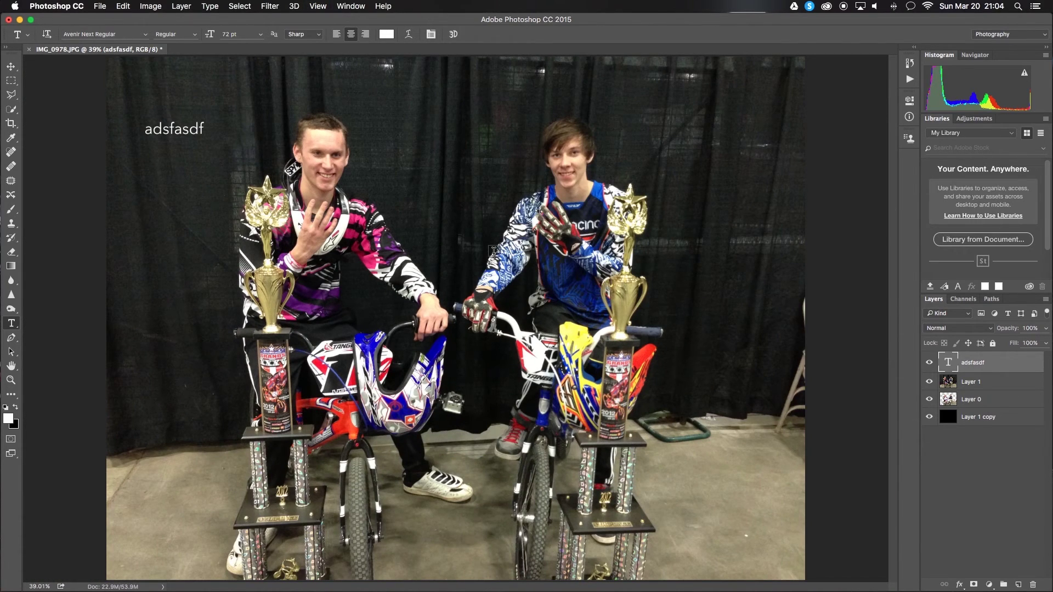